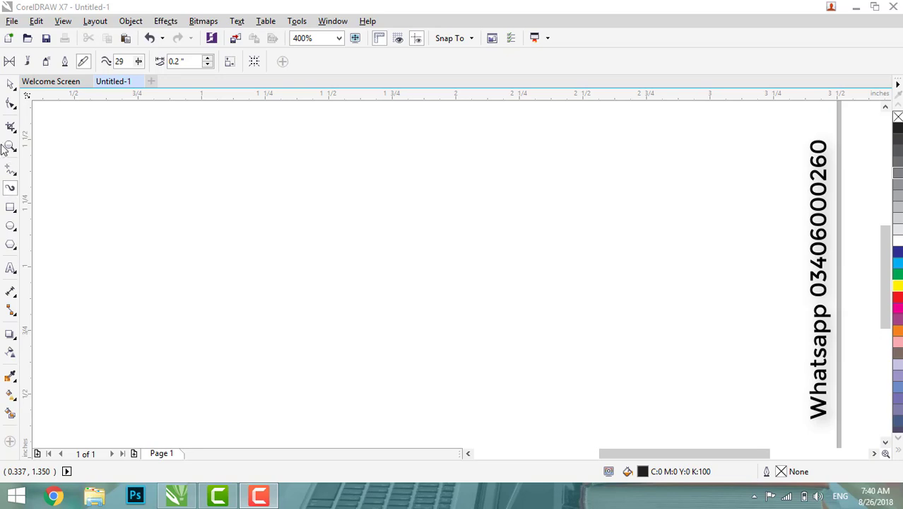
Draw a wavy Artistic Media preset stroke about 1.5 in long across the page and restyle it with the preset tapering at both ends.
left_click(10, 85)
left_click(9, 189)
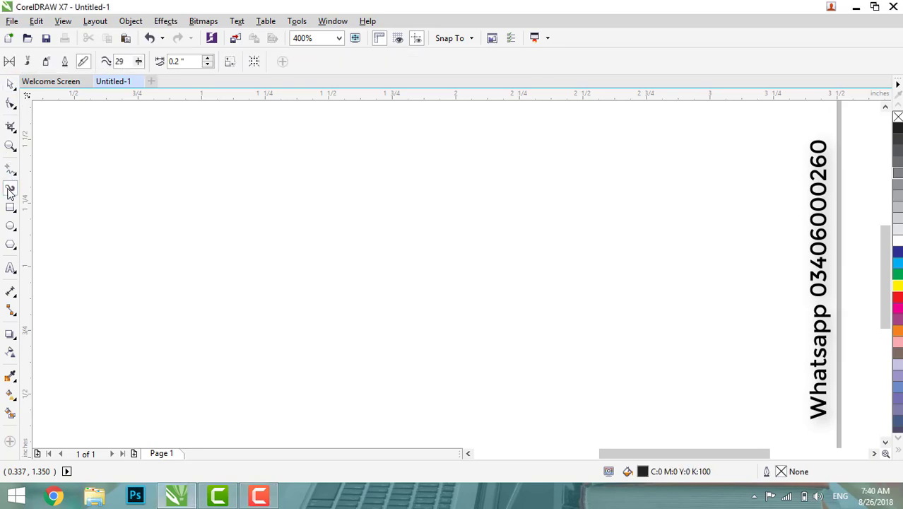
left_click(9, 62)
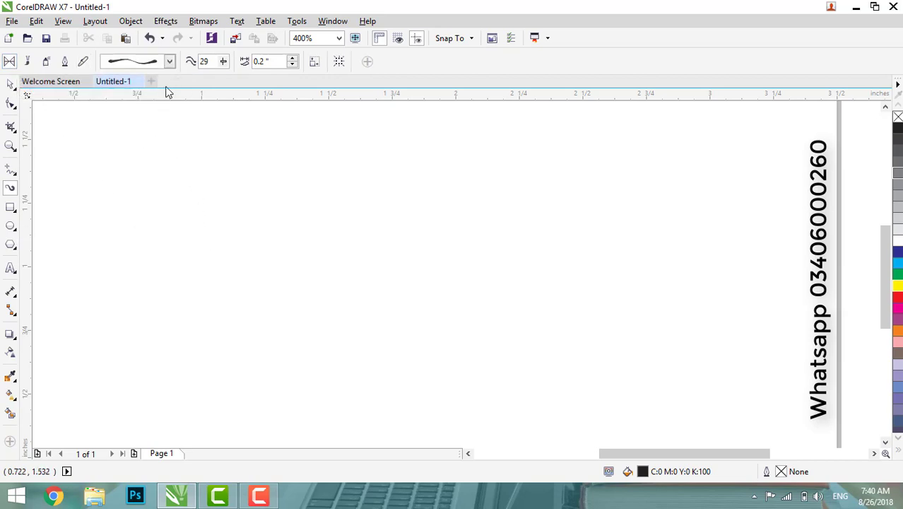
left_click(170, 62)
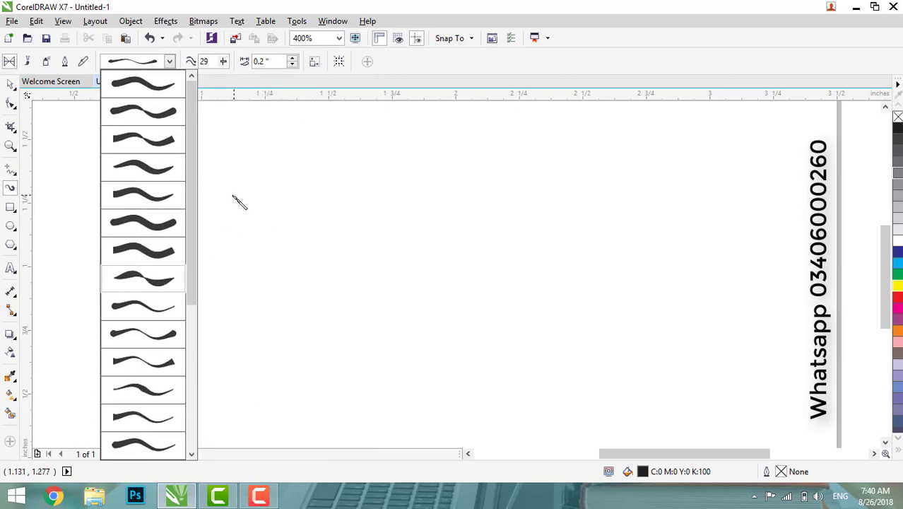
left_click(231, 224)
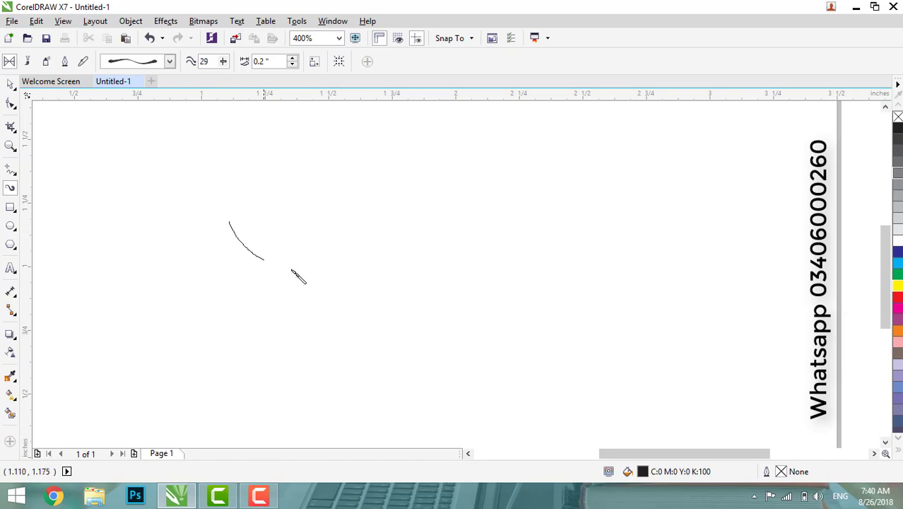
mouse_move(291, 269)
left_mouse_down()
mouse_move(486, 243)
mouse_move(531, 263)
mouse_move(612, 290)
left_mouse_up()
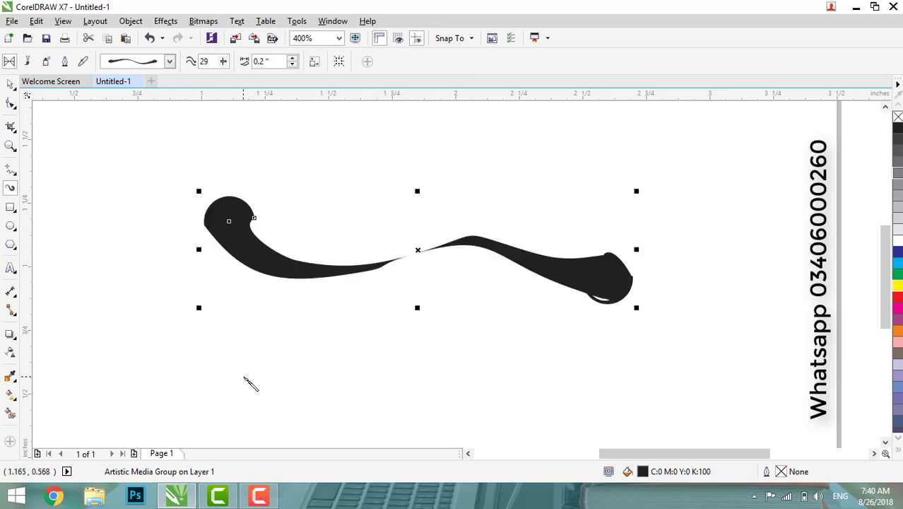
left_click(170, 61)
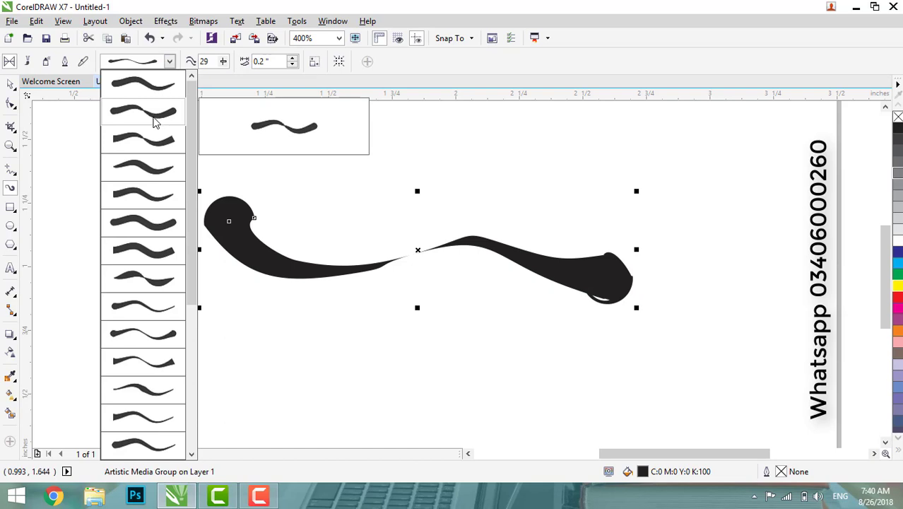
left_click(151, 171)
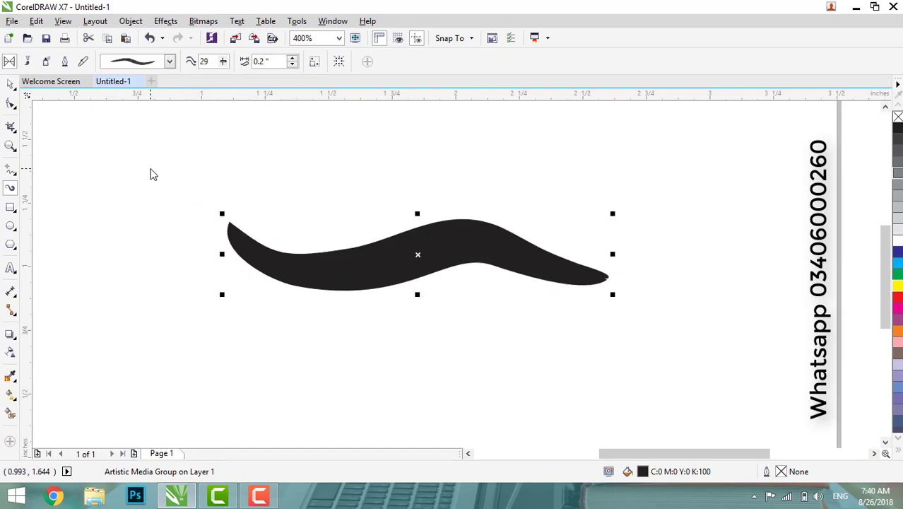
Try the uniform square-ended and pointed presets on the wavy stroke and draw three short preset strokes around it.
left_click(170, 61)
left_click(145, 228)
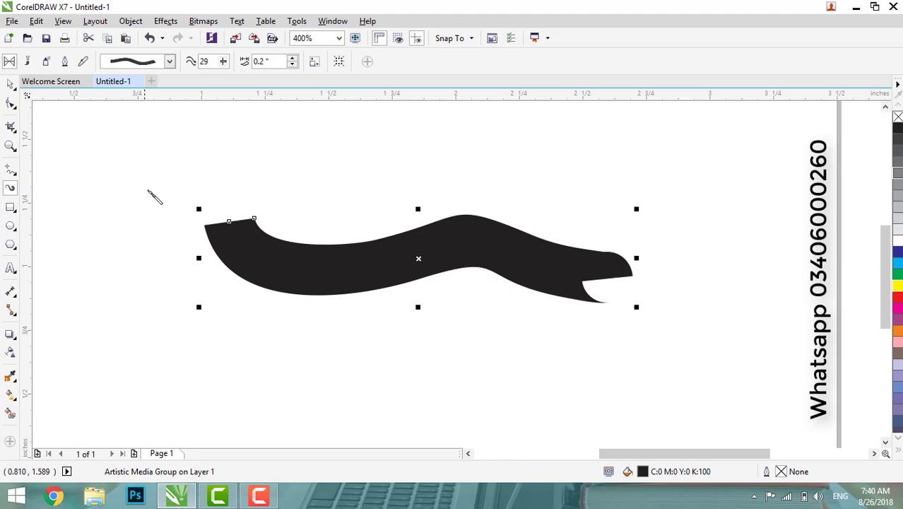
left_click(167, 64)
mouse_move(193, 282)
left_mouse_down()
mouse_move(189, 352)
mouse_move(360, 362)
left_mouse_up()
left_click(151, 386)
left_click_drag(169, 192, 235, 188)
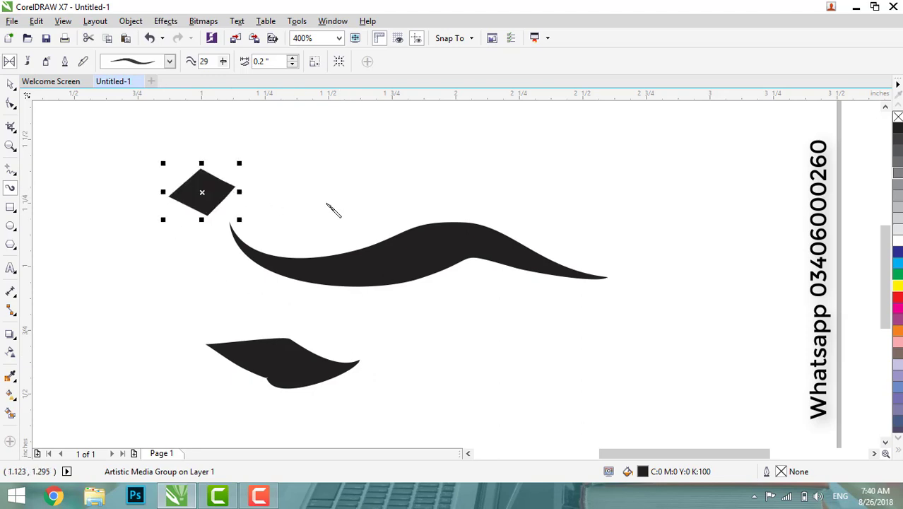
left_click_drag(332, 178, 463, 138)
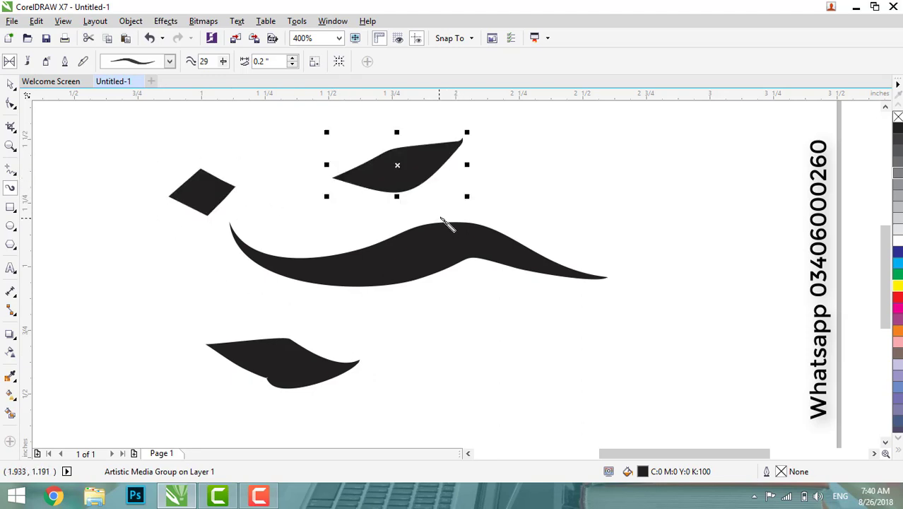
Undo the three short strokes and the last two preset changes on the wavy stroke.
key("ctrl+z")
key("ctrl+z")
key("ctrl+z")
key("ctrl+z")
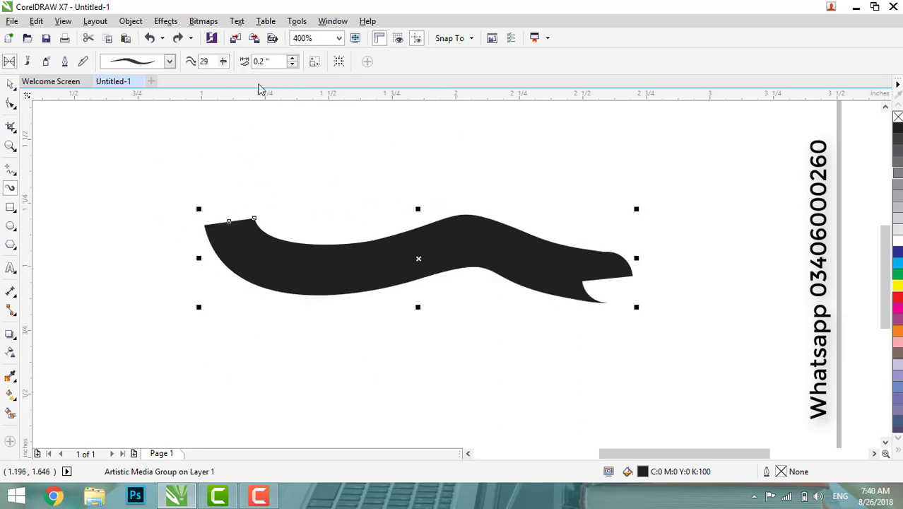
key("ctrl+z")
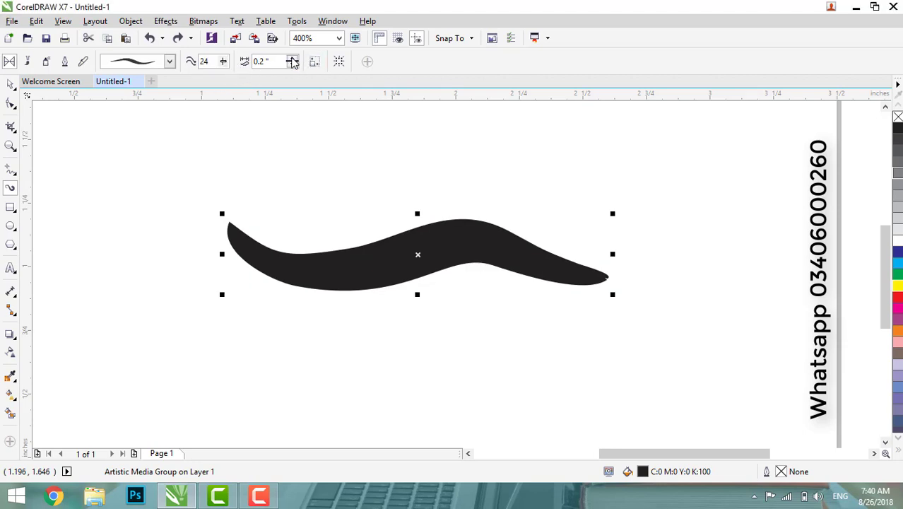
Set the wavy stroke's width to 0.3 in.
left_click_drag(293, 59, 288, 70)
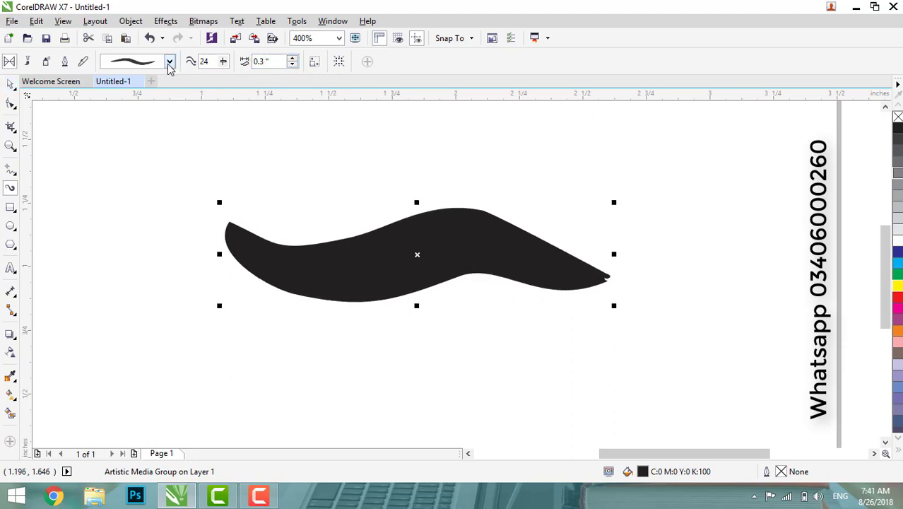
Draw an Artistic-category brush stroke about 1.2 in long with the dashed brushstroke below the solid wavy stroke.
left_click(28, 63)
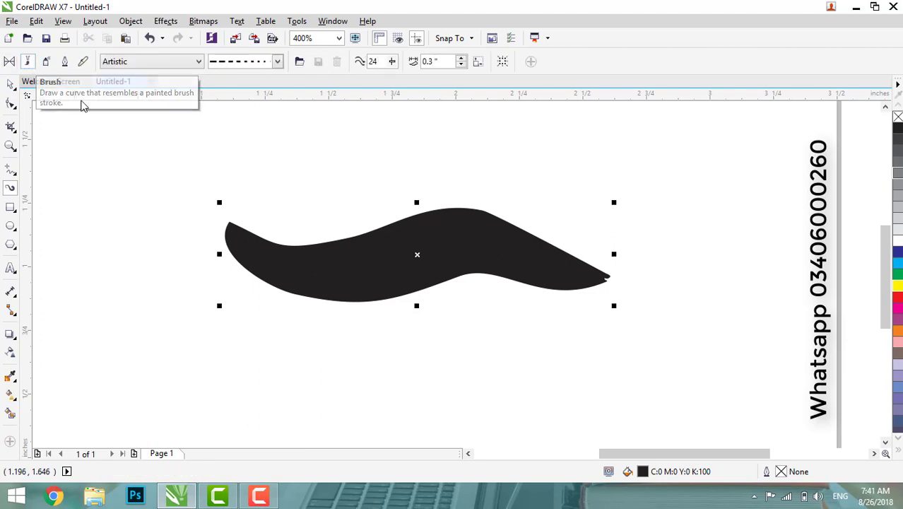
left_click(198, 63)
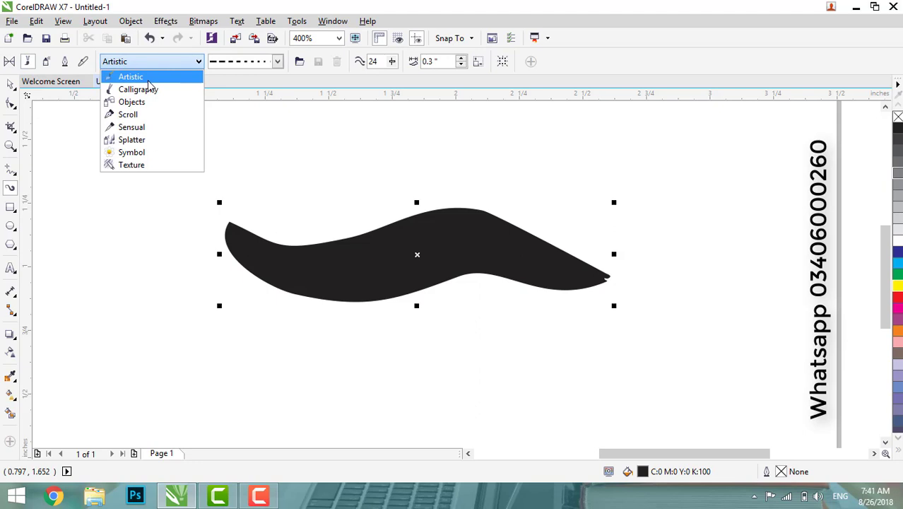
left_click(279, 62)
left_click(279, 62)
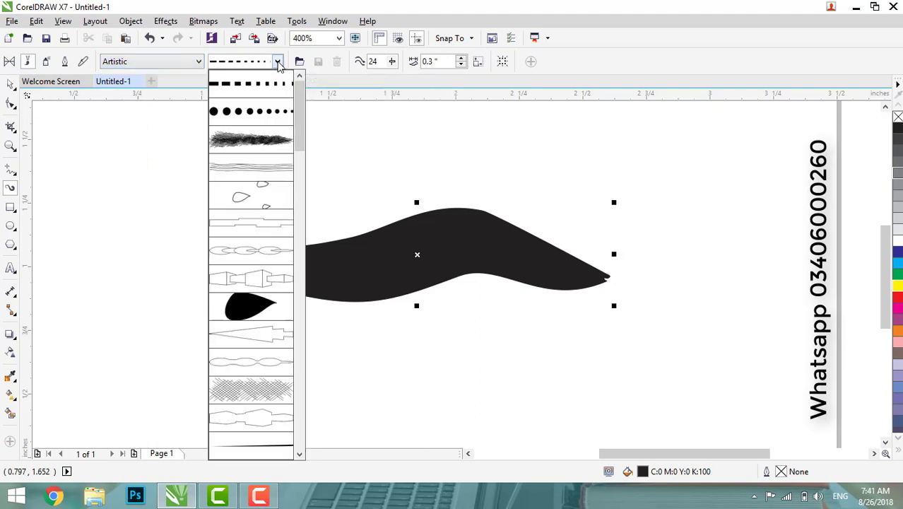
left_click(253, 84)
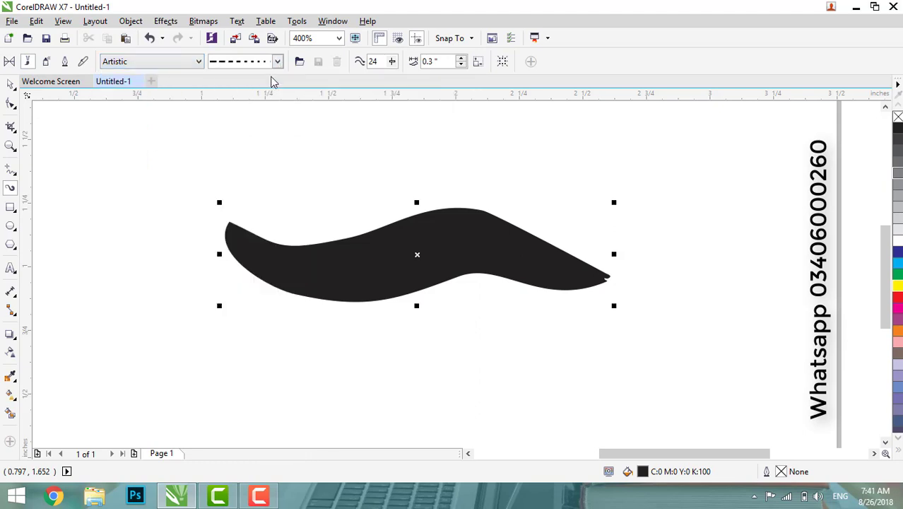
mouse_move(234, 372)
left_mouse_down()
mouse_move(272, 400)
mouse_move(533, 407)
left_mouse_up()
Delete the solid wavy stroke above the dashed one.
key("space")
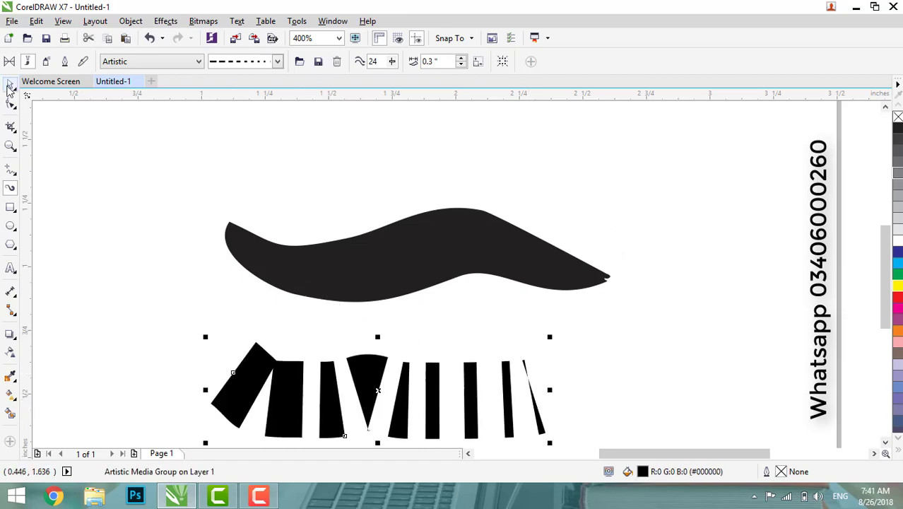
left_click(390, 286)
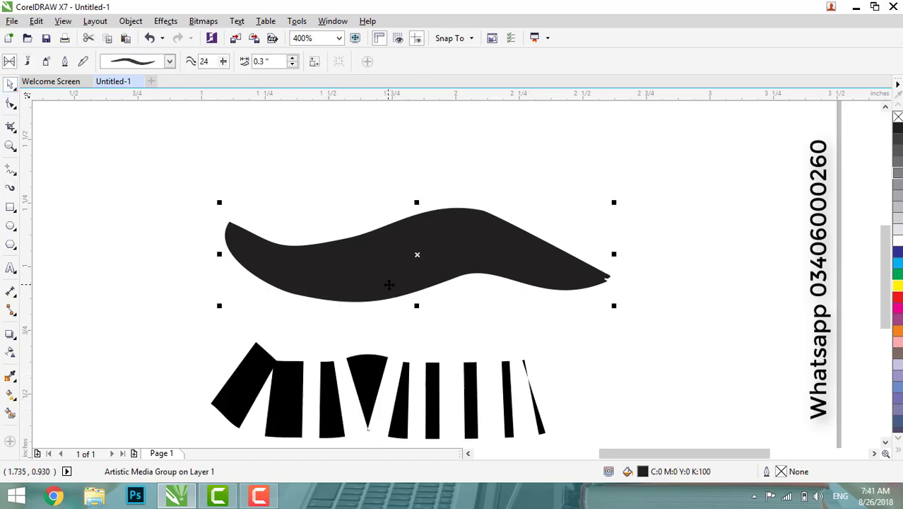
key("Delete")
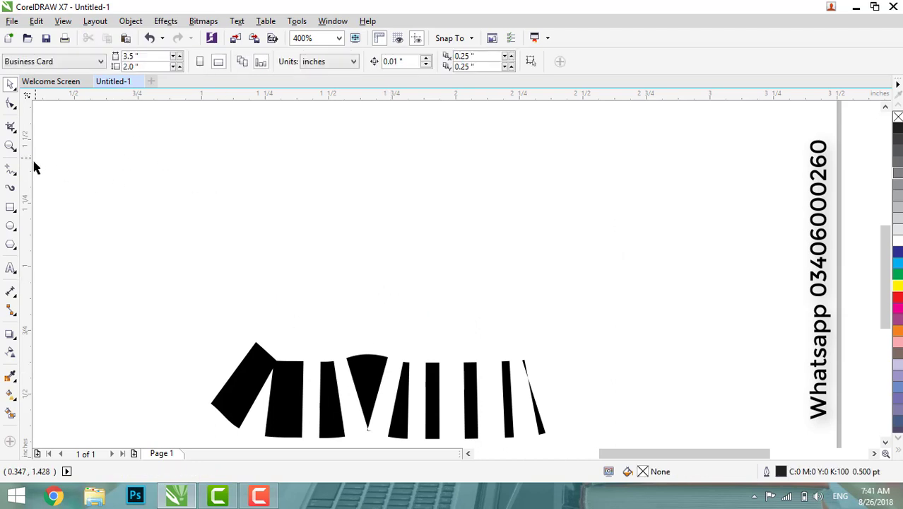
Draw a second dashed brush stroke about 0.9 in long in the empty area above the first one.
left_click(11, 189)
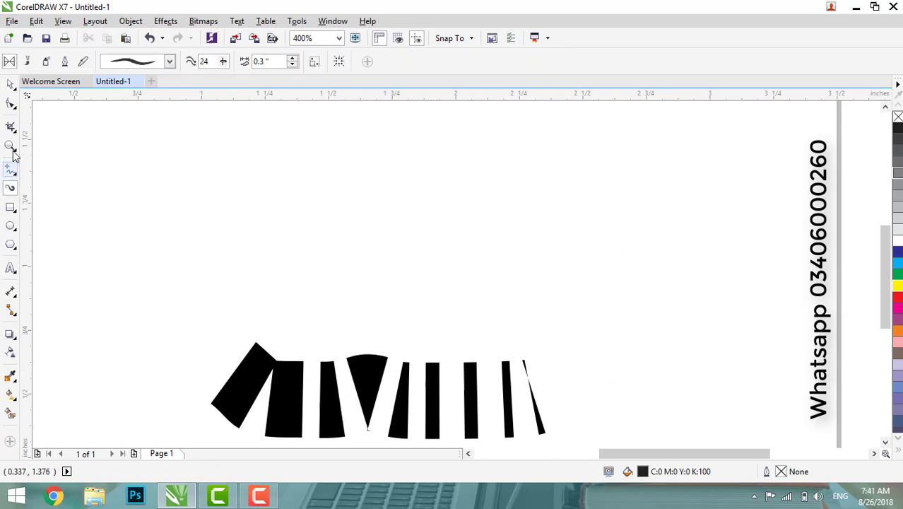
left_click(29, 62)
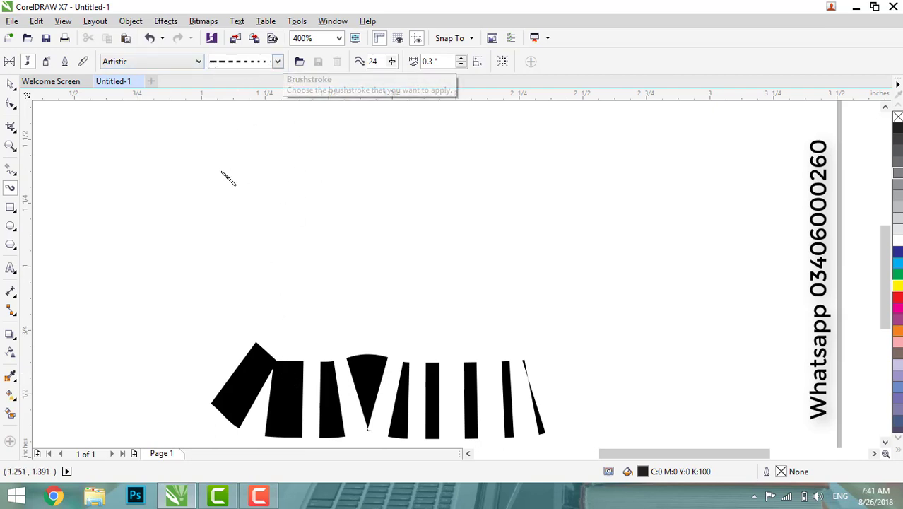
mouse_move(205, 171)
left_mouse_down()
mouse_move(378, 208)
mouse_move(424, 202)
mouse_move(444, 211)
left_mouse_up()
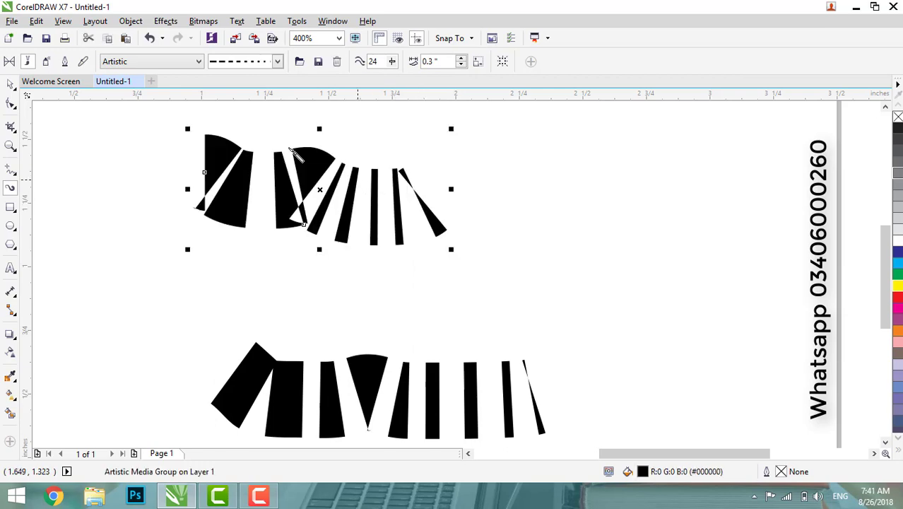
Try the dotted, cross-hatched, parallel-line and outlined droplet brushstrokes on the upper stroke.
left_click(277, 62)
left_click(252, 117)
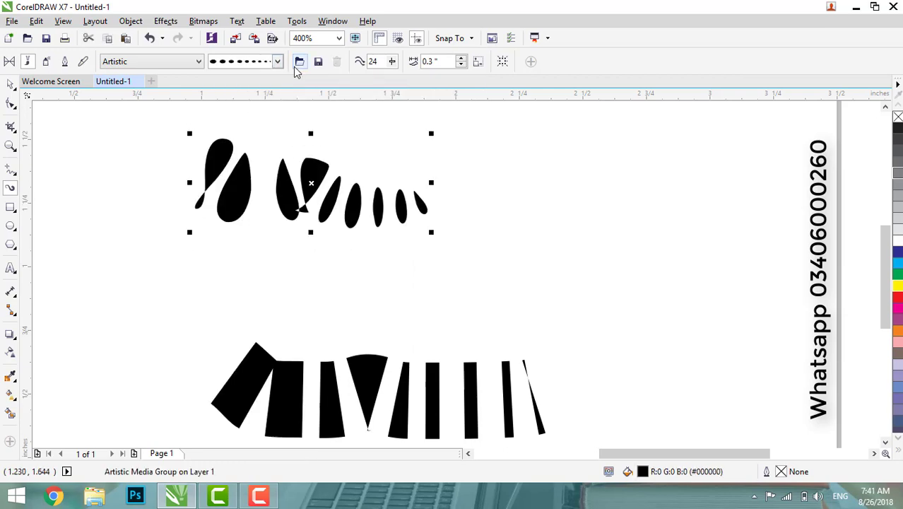
left_click(278, 62)
left_click(256, 138)
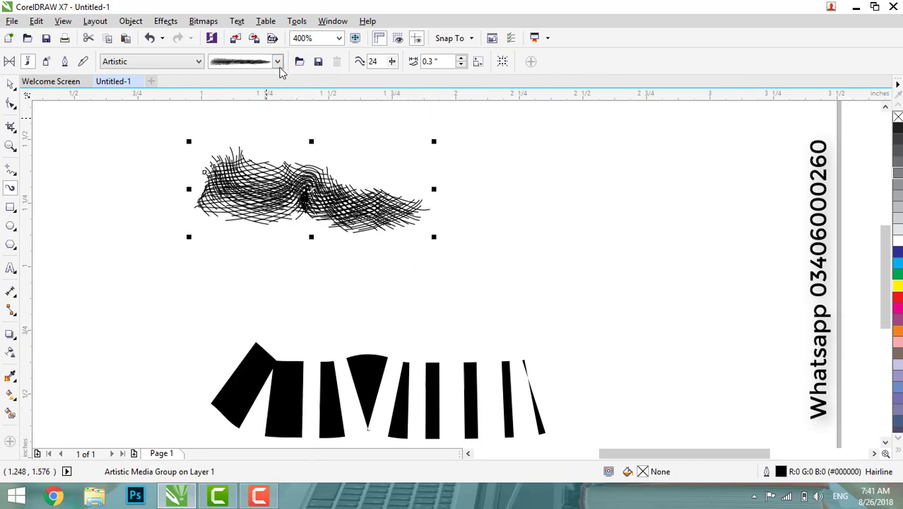
left_click(277, 63)
left_click(255, 173)
left_click(278, 63)
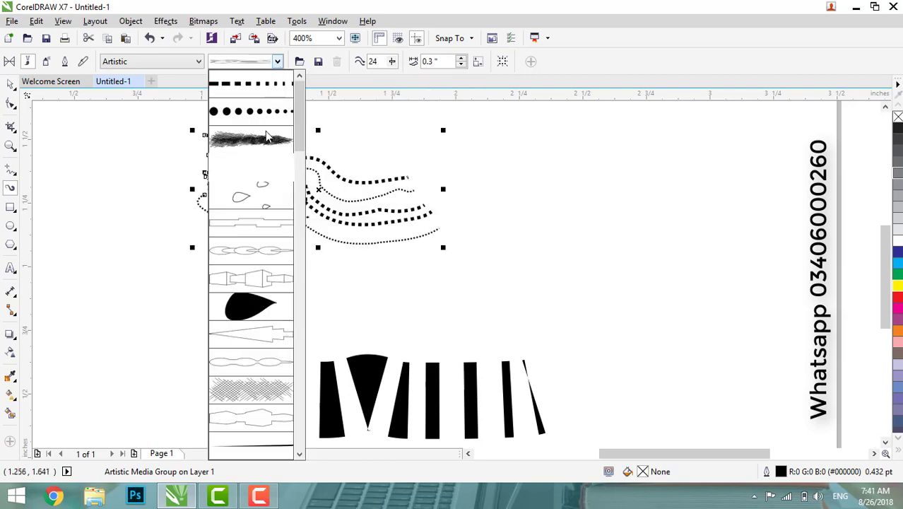
left_click(259, 201)
Try the stepped outline, chain-link and outlined block brushstrokes on the upper stroke.
left_click(278, 63)
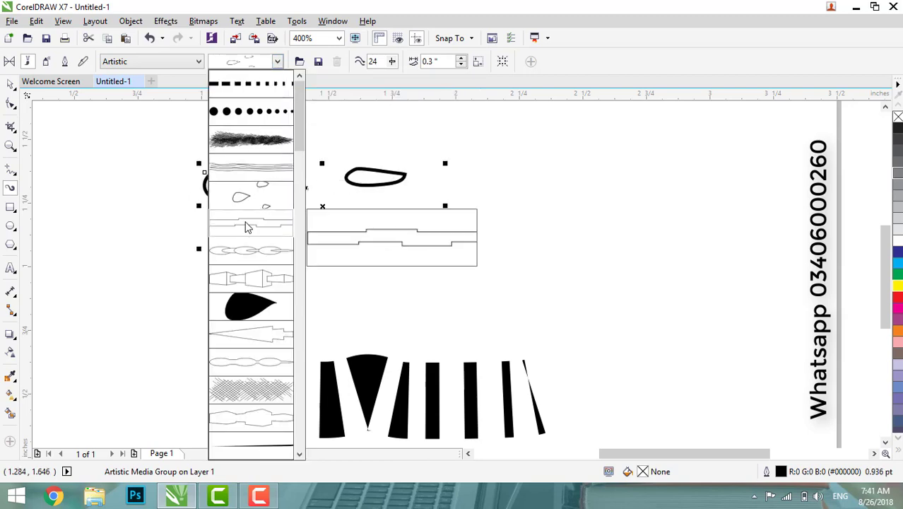
key("Escape")
left_click(278, 63)
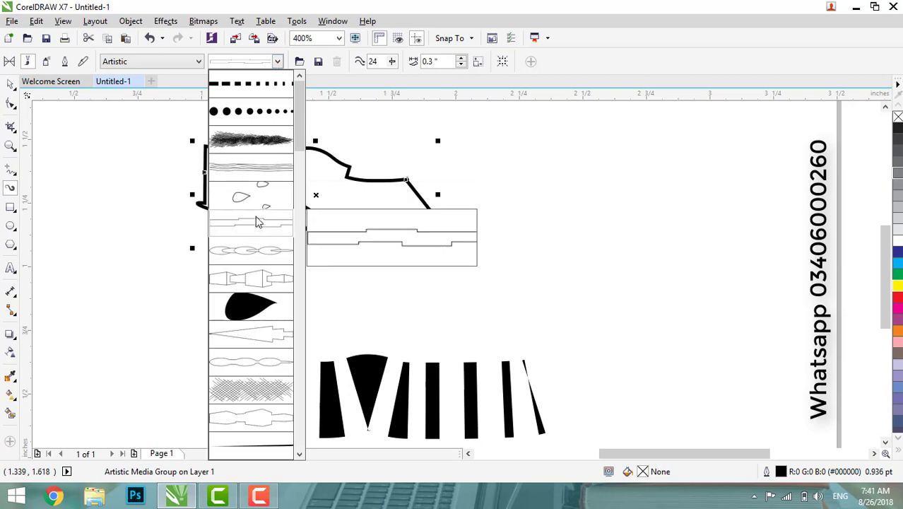
left_click(248, 251)
left_click(278, 62)
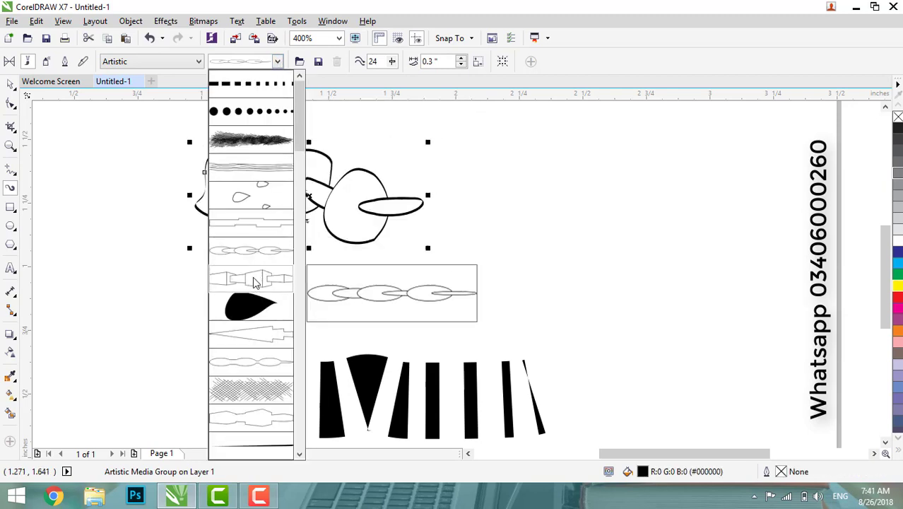
left_click(251, 285)
Apply the black teardrop brushstroke with swirls to the upper stroke and draw another about 0.6 in long beside it.
left_click(278, 62)
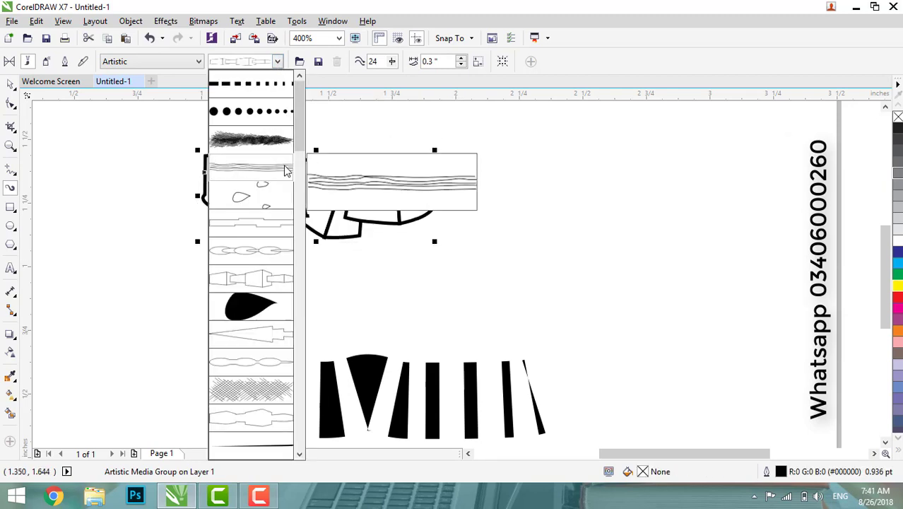
mouse_move(304, 135)
left_mouse_down()
mouse_move(317, 386)
mouse_move(319, 301)
left_mouse_up()
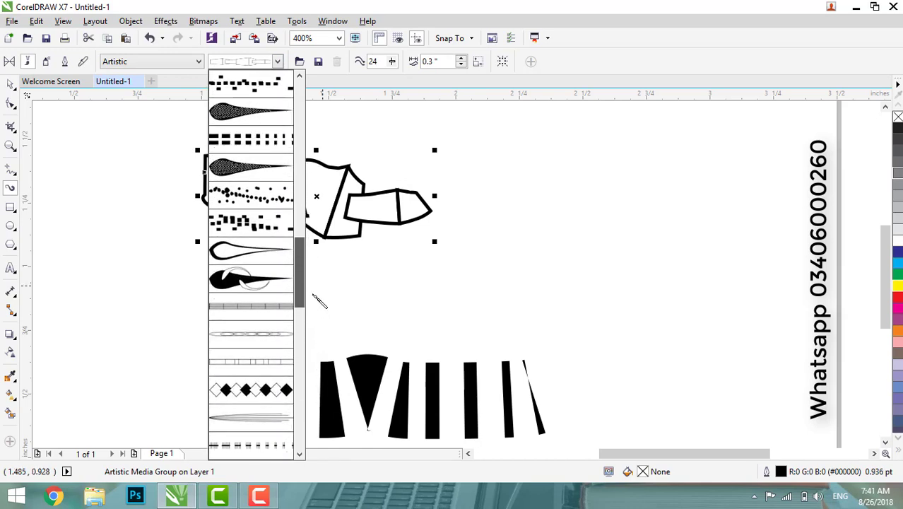
left_click(251, 280)
left_click_drag(521, 192, 673, 239)
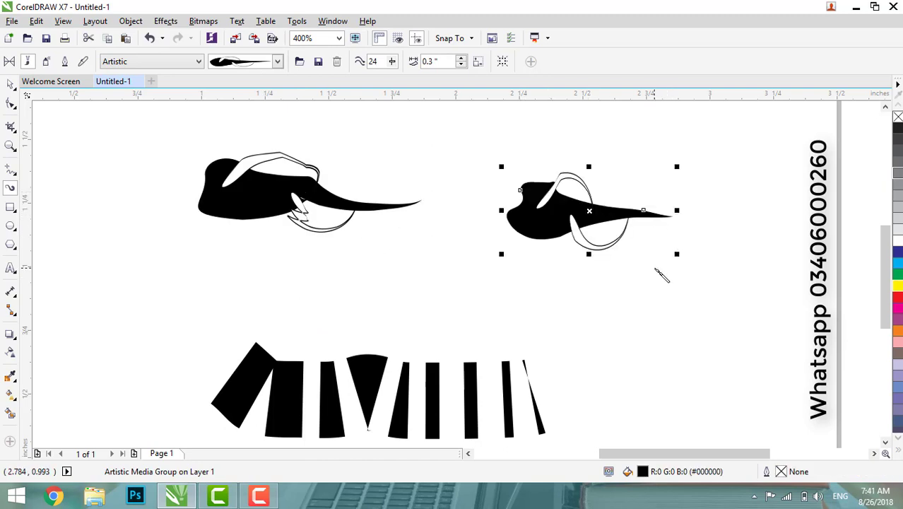
Undo all the brush strokes and brushstroke changes, including the deletion of the solid wavy stroke.
key("ctrl+z")
key("ctrl+z")
key("ctrl+z")
key("ctrl+z")
key("ctrl+z")
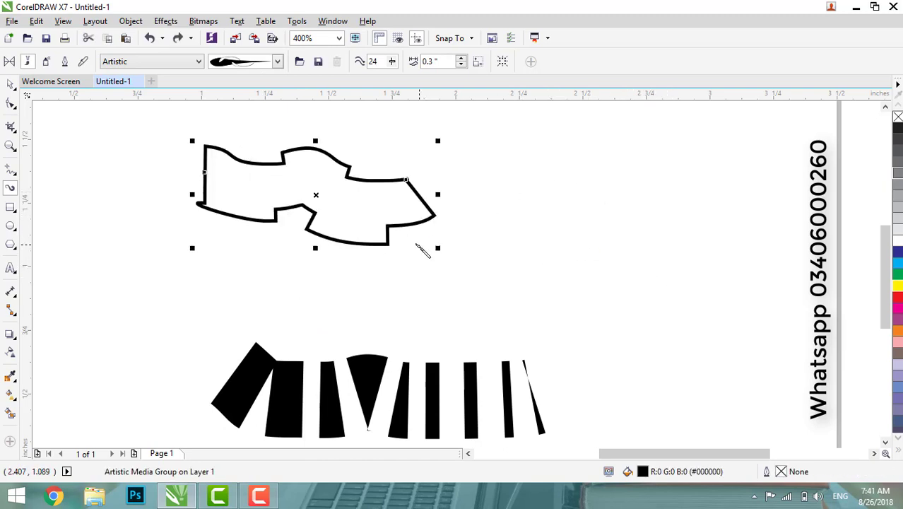
key("ctrl+z")
key("ctrl+z")
key("ctrl+z")
key("ctrl+z")
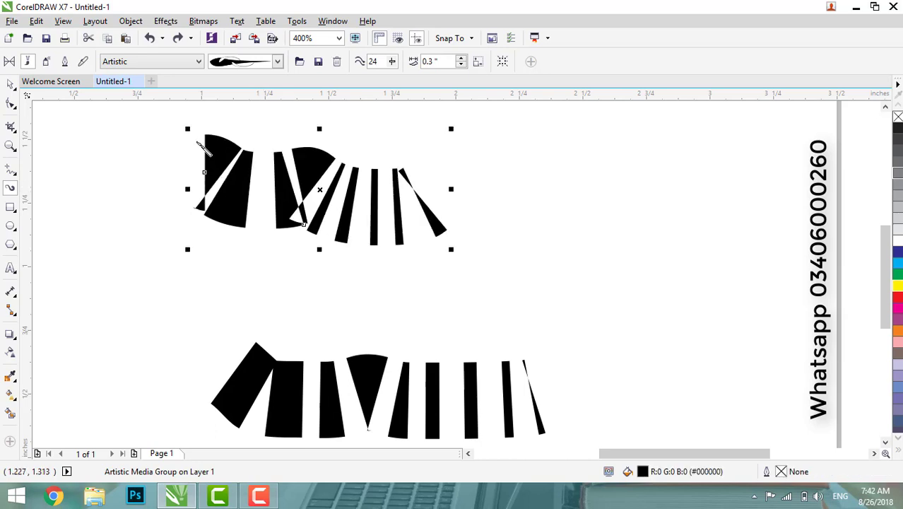
key("ctrl+z")
key("ctrl+z")
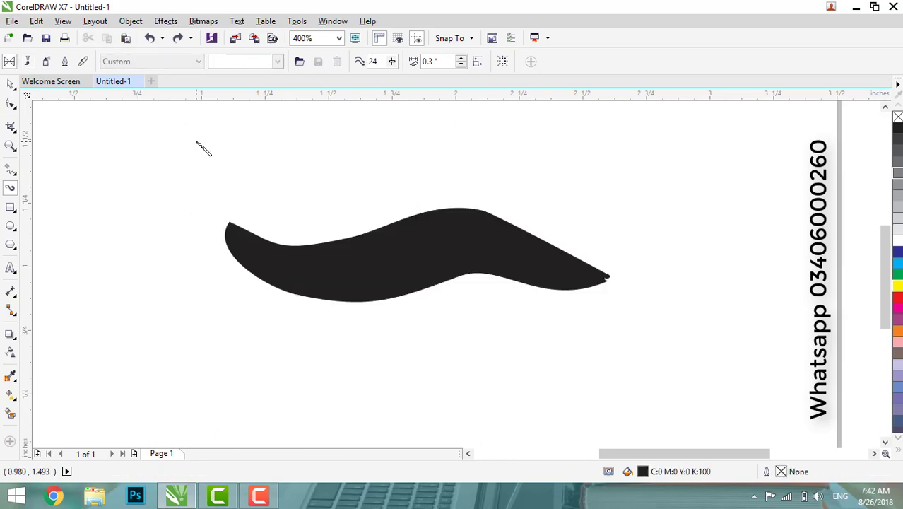
Undo the last changes to the black wavy stroke until it is selected again, and delete it.
key("ctrl+z")
key("ctrl+z")
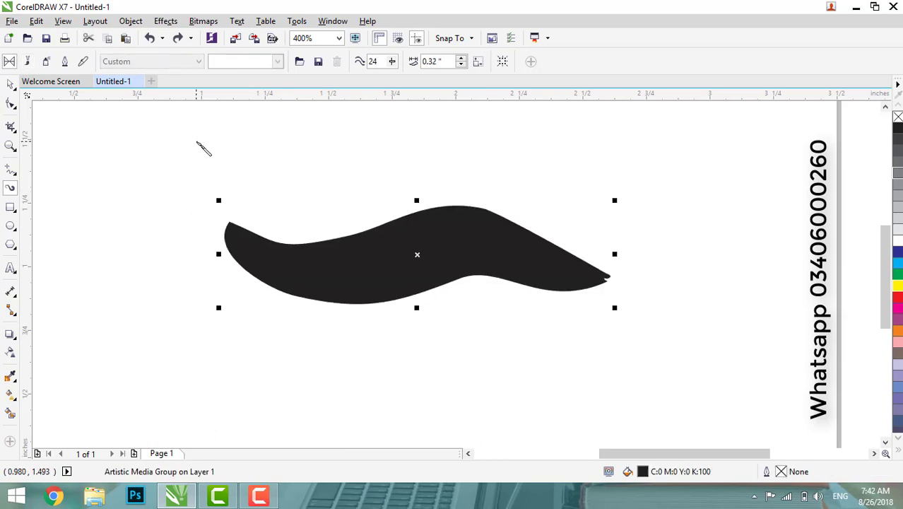
key("Delete")
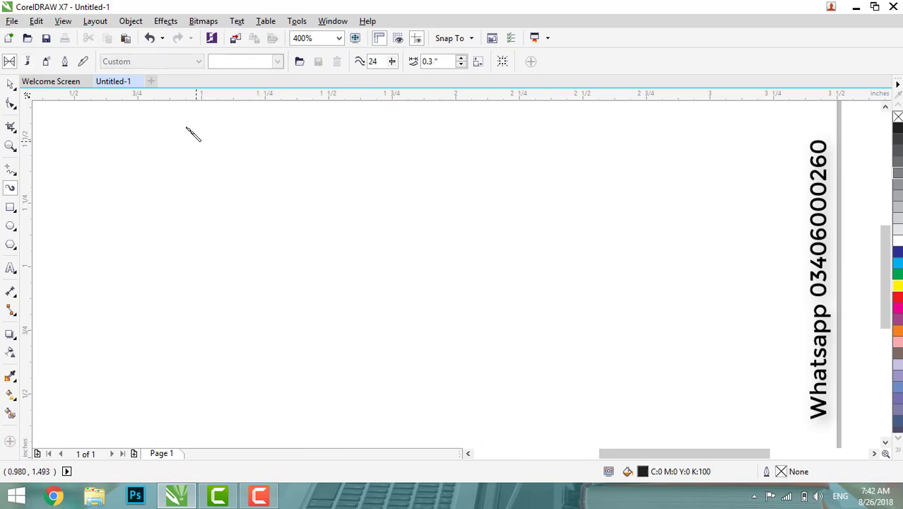
In Brush mode, draw a wavy stroke about 1.4 in long with the purple tapered Calligraphy brushstroke.
left_click(29, 63)
left_click(198, 62)
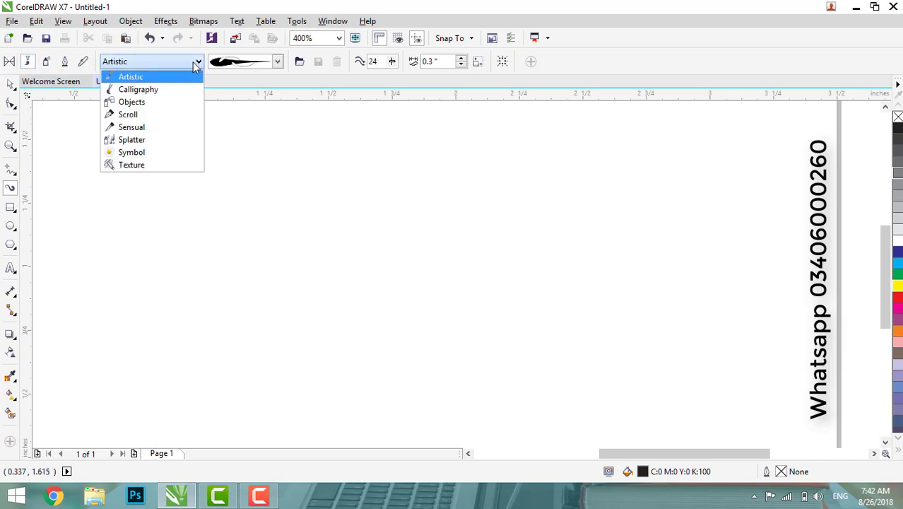
left_click(141, 90)
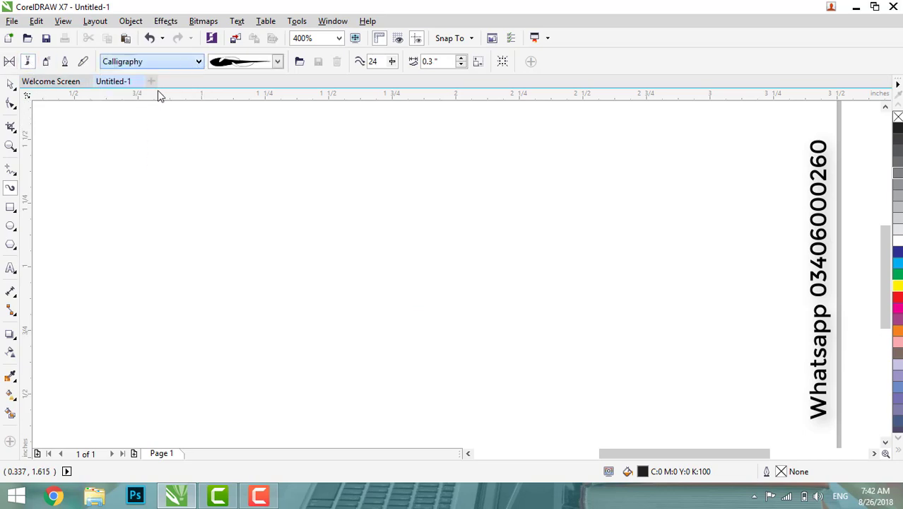
left_click(277, 61)
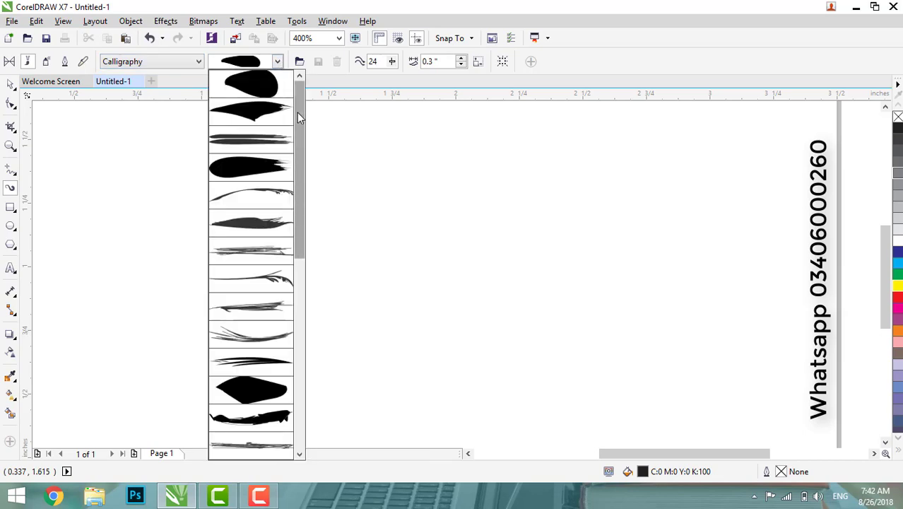
left_click_drag(298, 110, 305, 306)
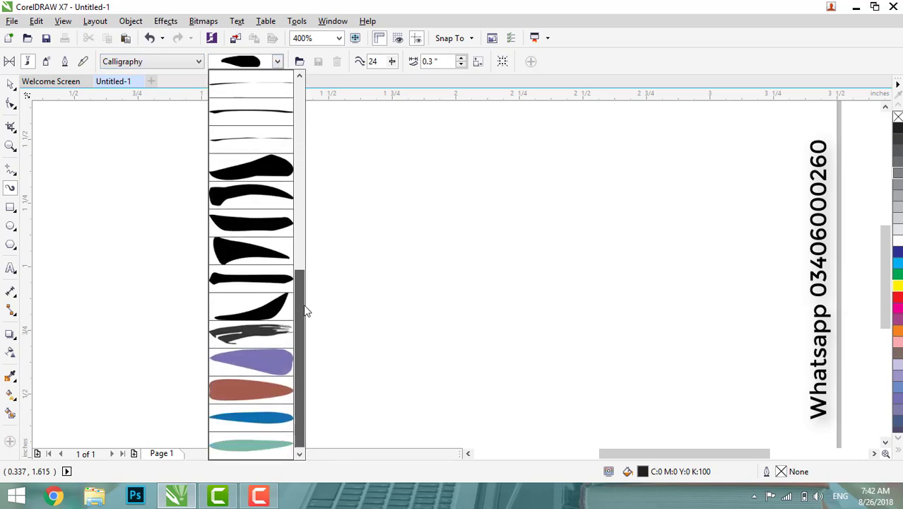
left_click(258, 363)
mouse_move(190, 195)
left_mouse_down()
mouse_move(343, 238)
mouse_move(554, 246)
left_mouse_up()
Try the thin black line and the leafy flourish Calligraphy brushstrokes on the wavy stroke.
left_click(278, 61)
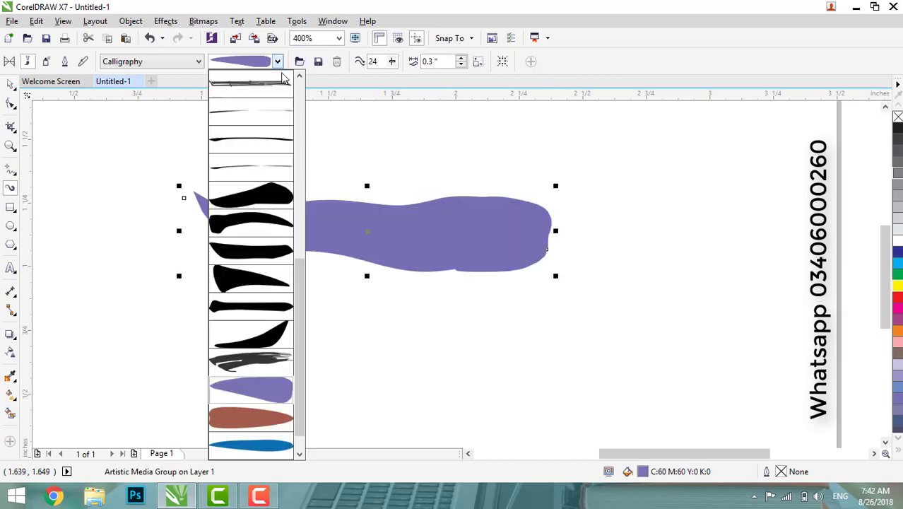
left_click(253, 147)
left_click(277, 62)
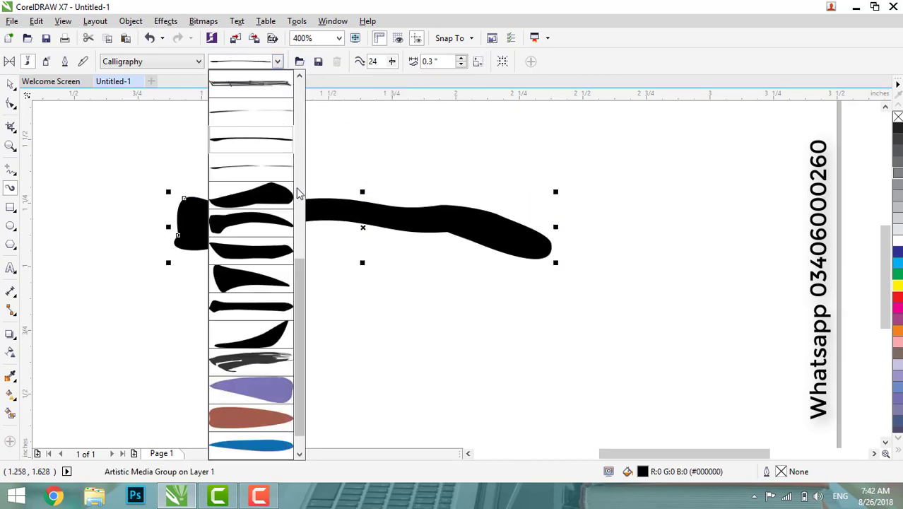
left_click_drag(305, 276, 323, 168)
left_click(272, 150)
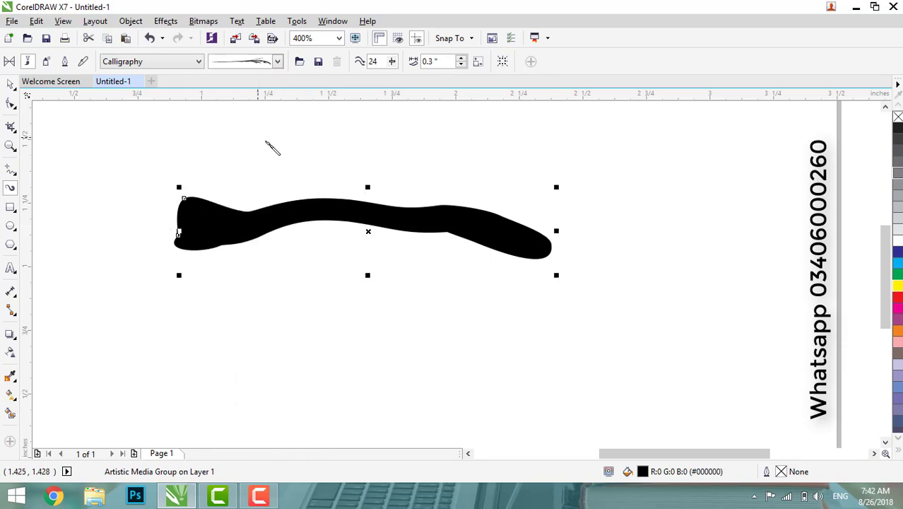
Try the grey stones and the glossy pebbles with coloured swirls from the Objects brush category on the stroke.
left_click(200, 64)
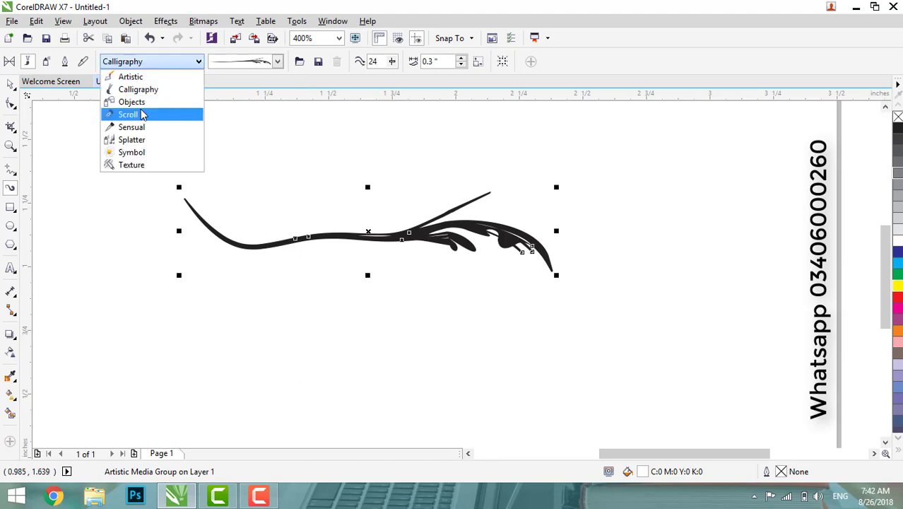
left_click(142, 105)
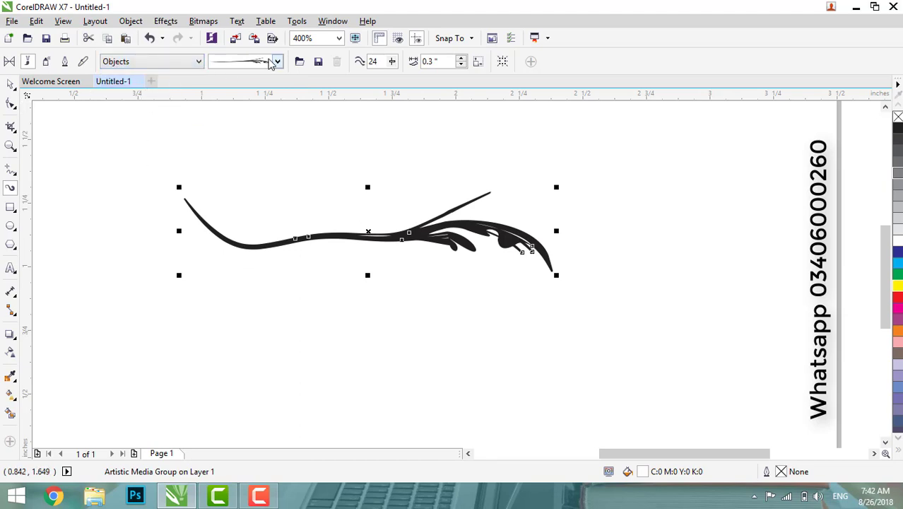
left_click(277, 62)
left_click(275, 85)
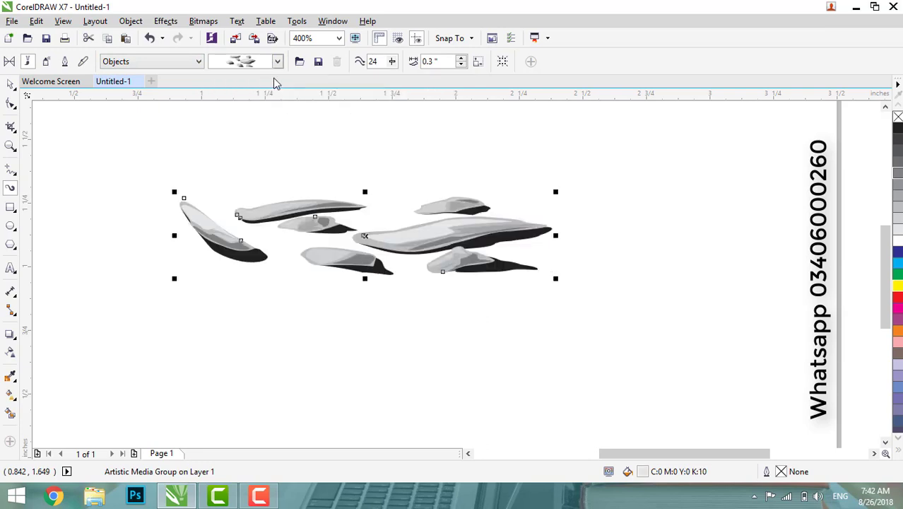
left_click(278, 62)
left_click(263, 118)
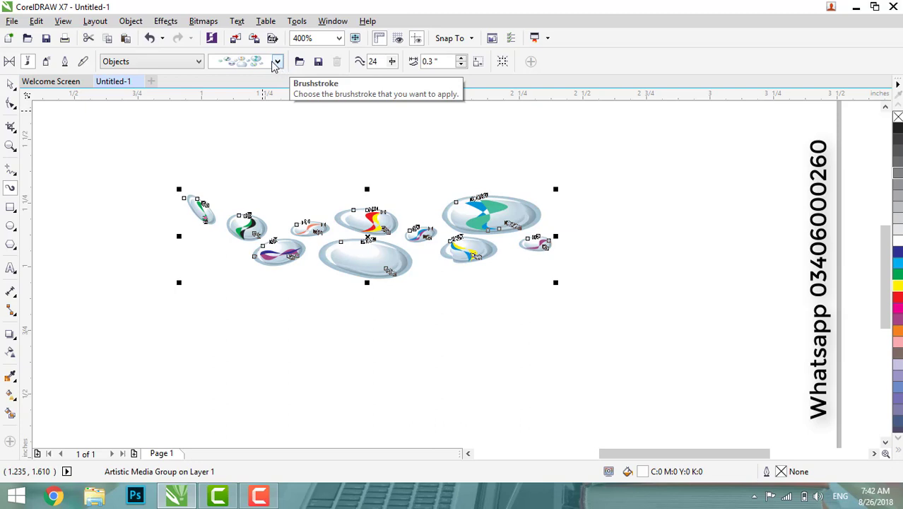
Try the four tapering lines and the double-line brushstrokes from the Scroll category on the stroke.
left_click(198, 63)
left_click(129, 114)
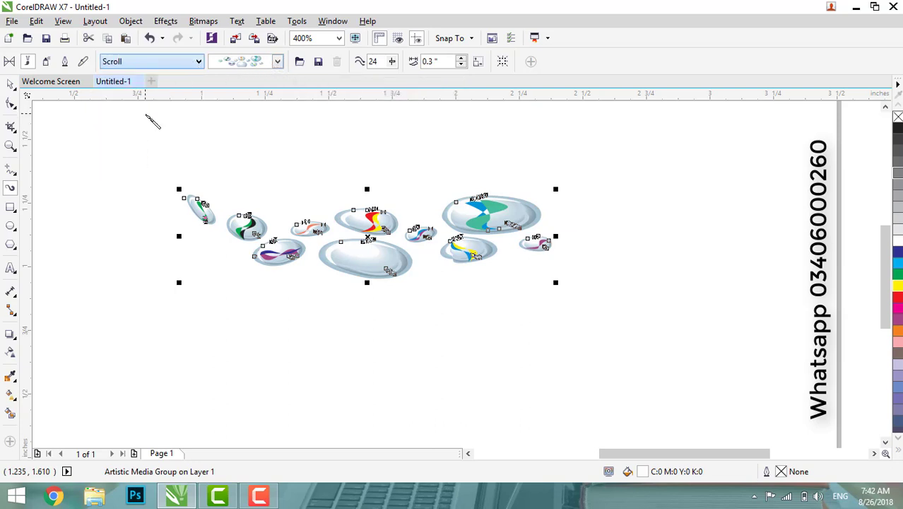
left_click(278, 62)
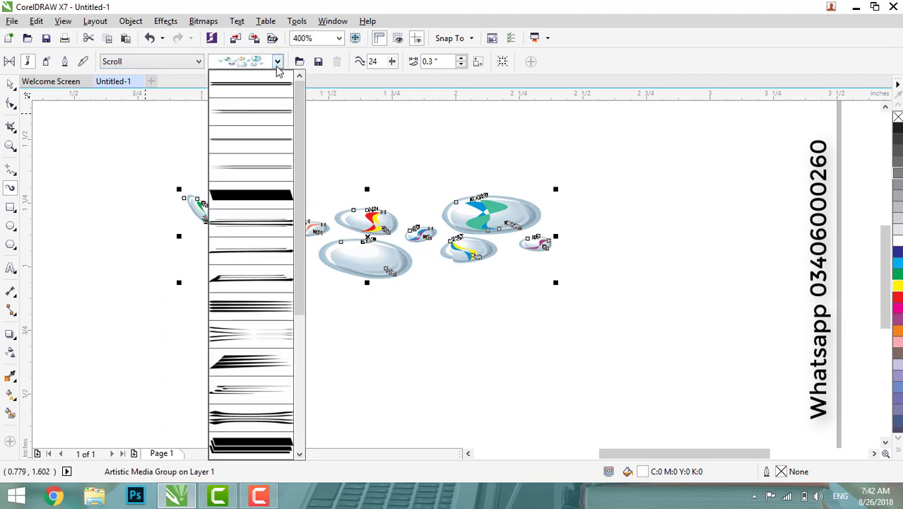
scroll(297, 180, "down", 5)
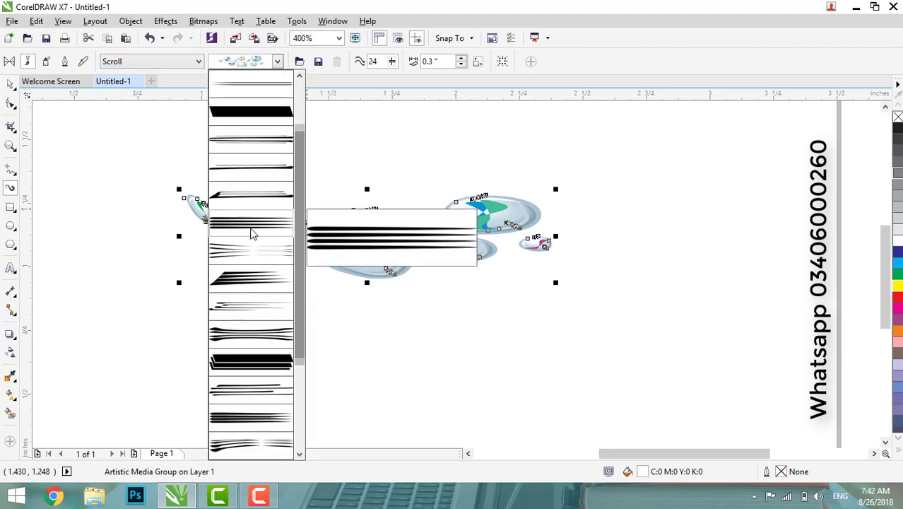
left_click(252, 232)
left_click(278, 62)
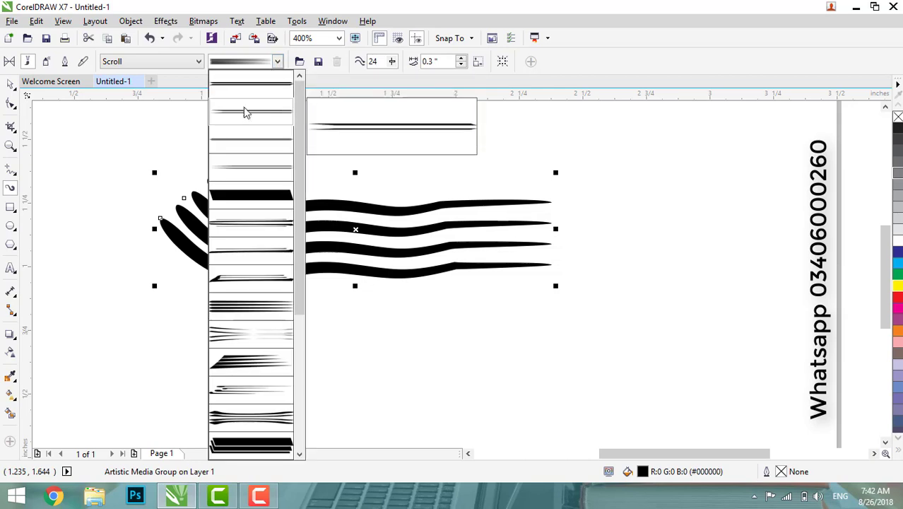
left_click(248, 114)
Try the solid slanted band and the slanted four-line tapering Scroll brushstrokes on the stroke.
left_click(278, 62)
scroll(298, 141, "down", 1)
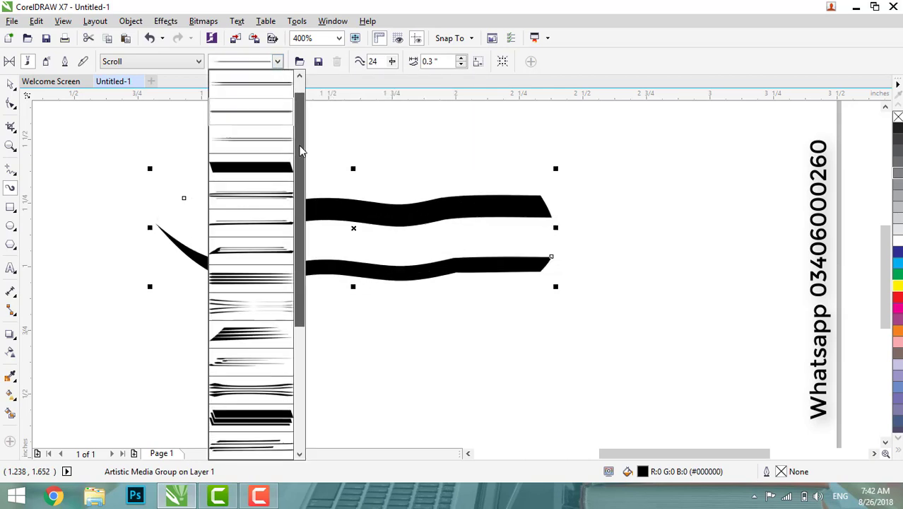
left_click(280, 166)
left_click(278, 62)
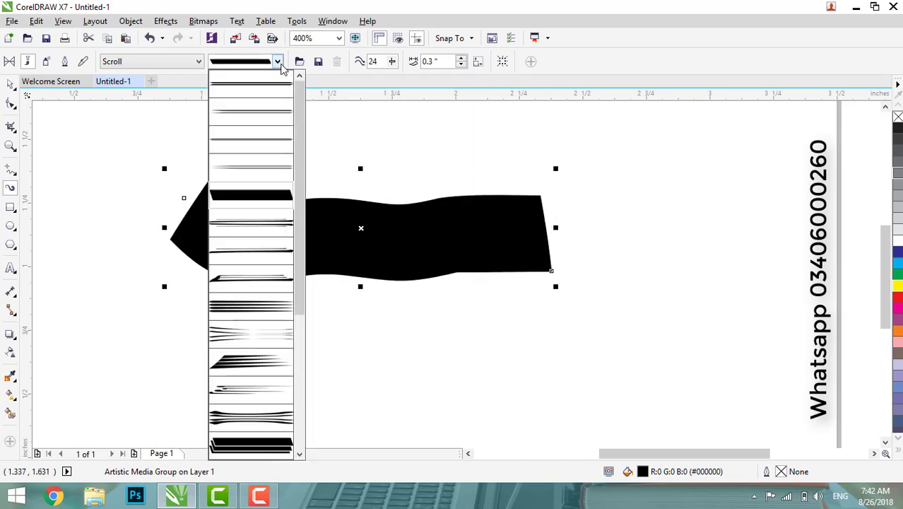
scroll(296, 184, "down", 3)
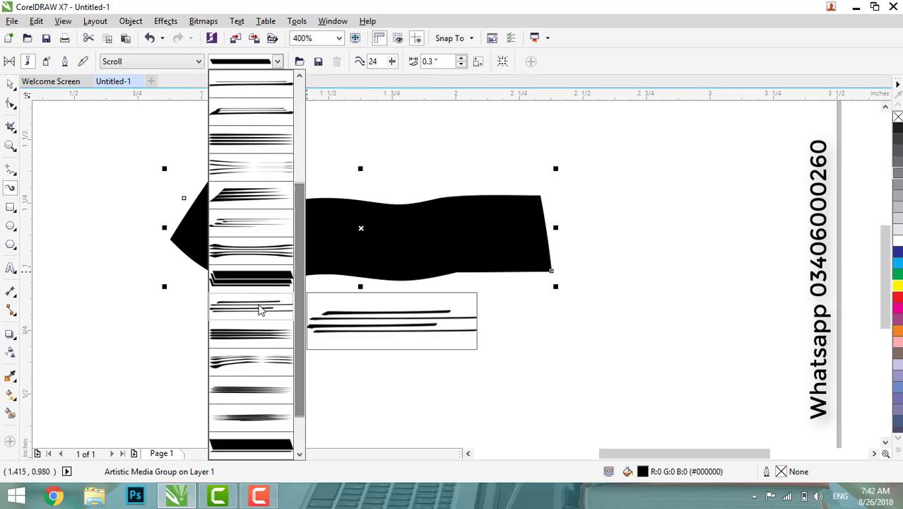
left_click(237, 204)
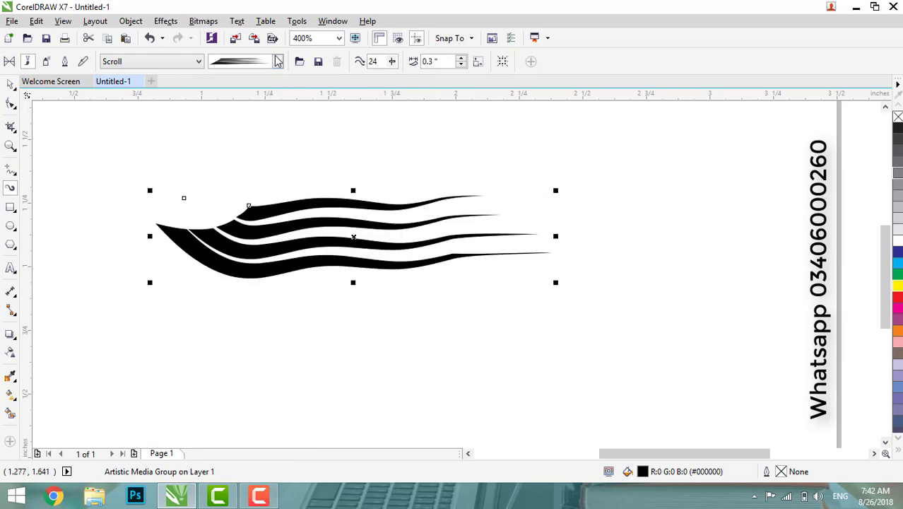
left_click(278, 63)
left_click(258, 367)
Try the S-curved Sensual brushstroke on the stroke and draw a second one about 1.1 in long below it.
left_click(199, 62)
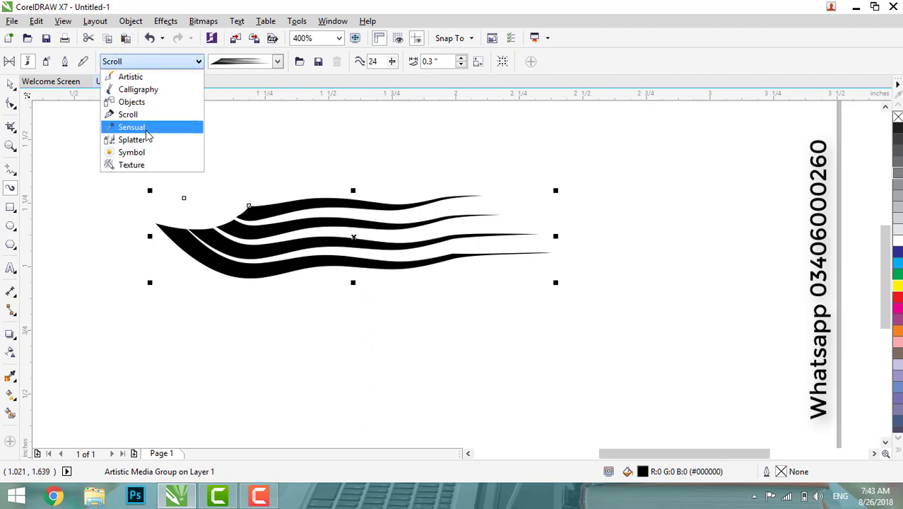
left_click(132, 127)
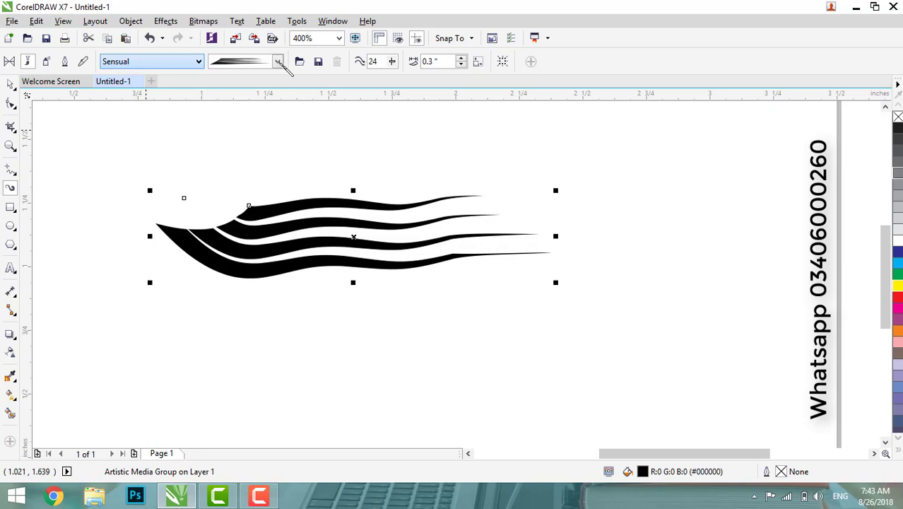
left_click(279, 62)
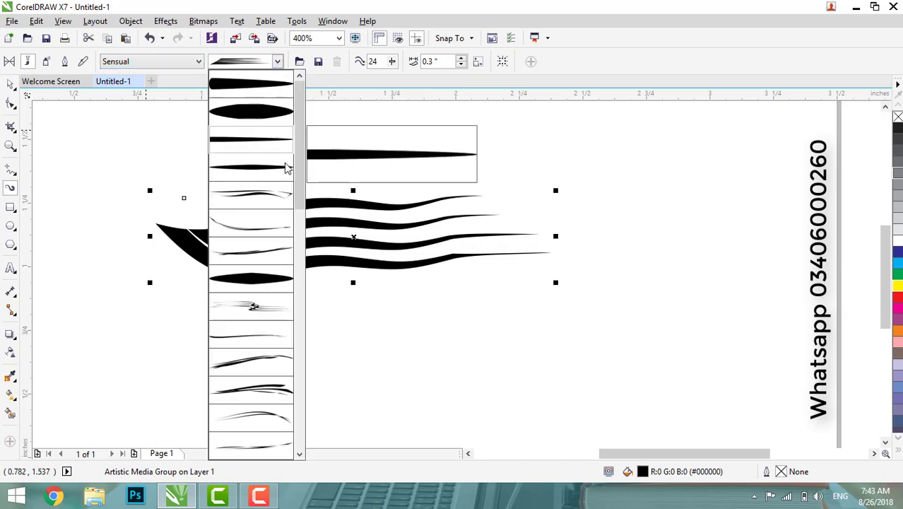
mouse_move(297, 152)
left_mouse_down()
mouse_move(316, 309)
mouse_move(300, 368)
mouse_move(300, 357)
left_mouse_up()
left_click(232, 171)
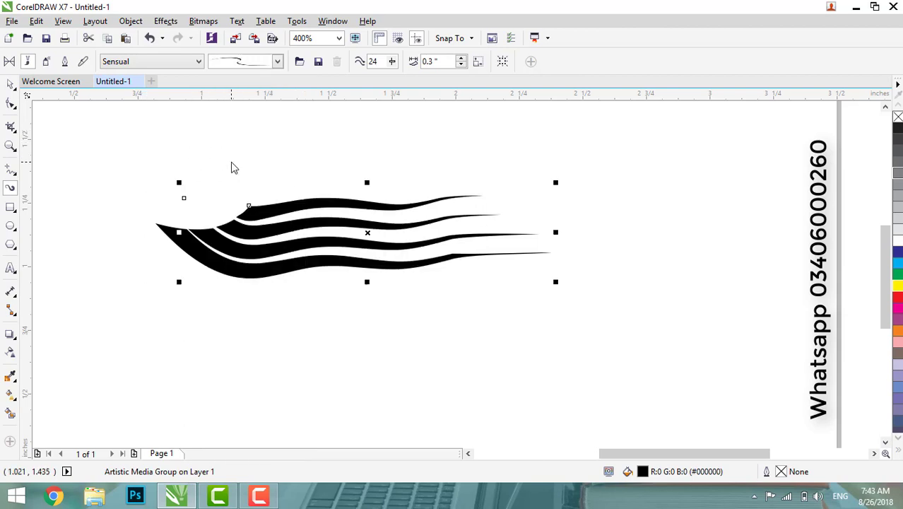
mouse_move(166, 302)
left_mouse_down()
mouse_move(212, 345)
mouse_move(433, 357)
left_mouse_up()
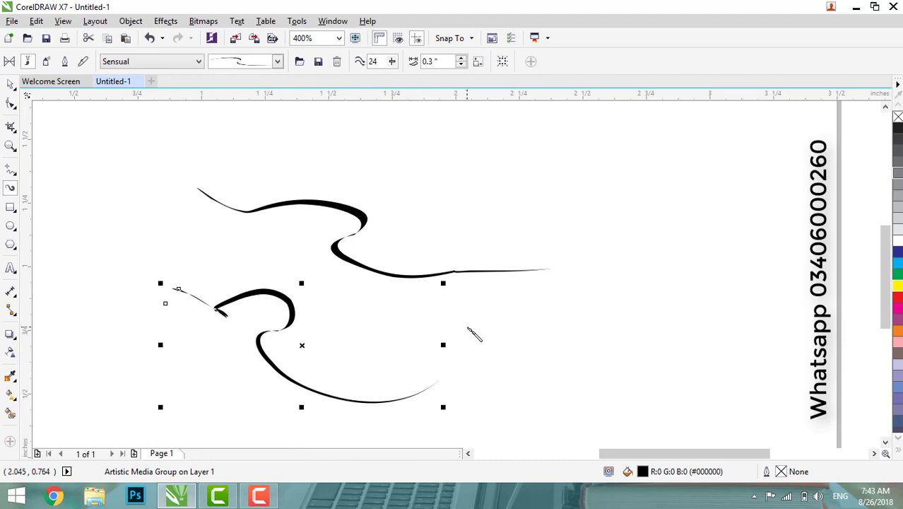
Undo the second stroke and the Sensual brushstroke change on the first stroke.
key("ctrl+z")
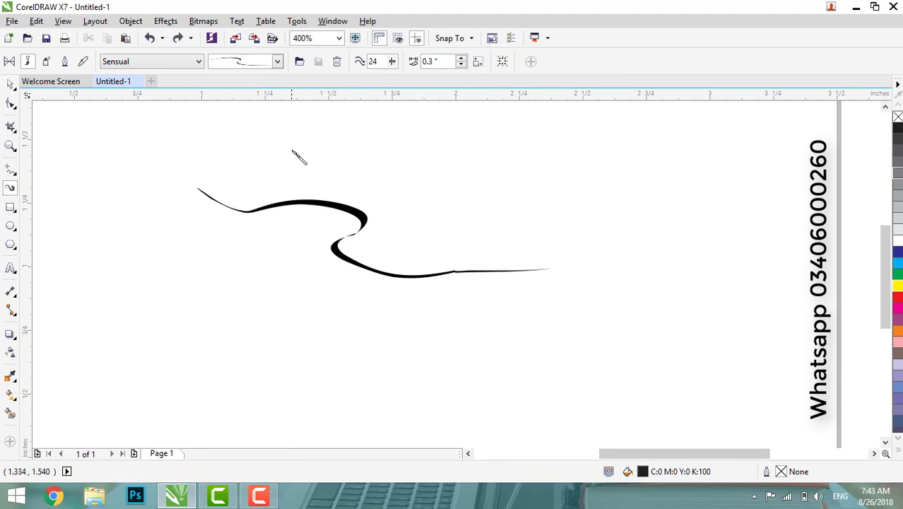
key("ctrl+z")
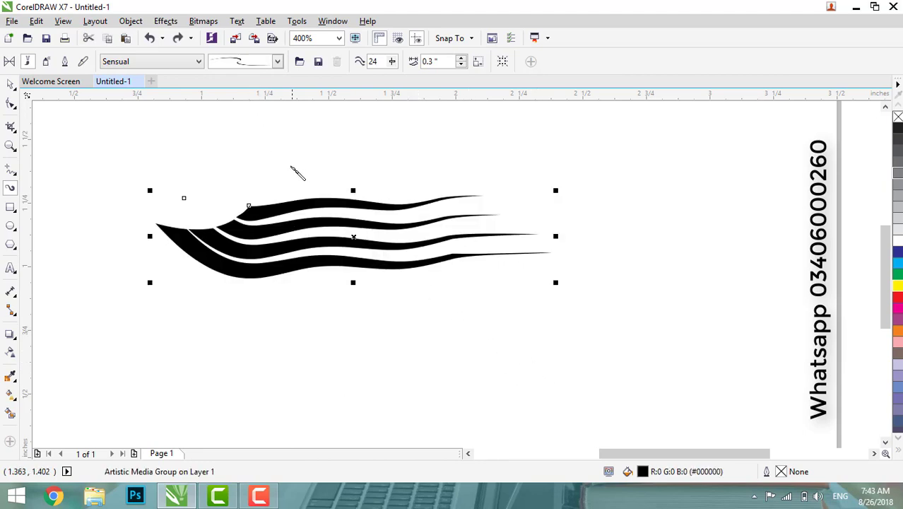
Switch to the Splatter brush category and apply the black claw brushstroke with red tips to the stroke.
left_click(199, 62)
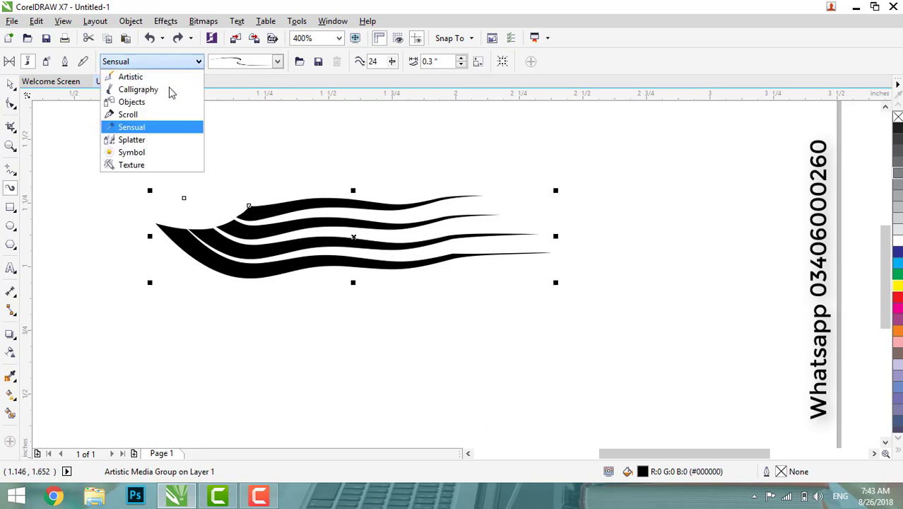
left_click(131, 140)
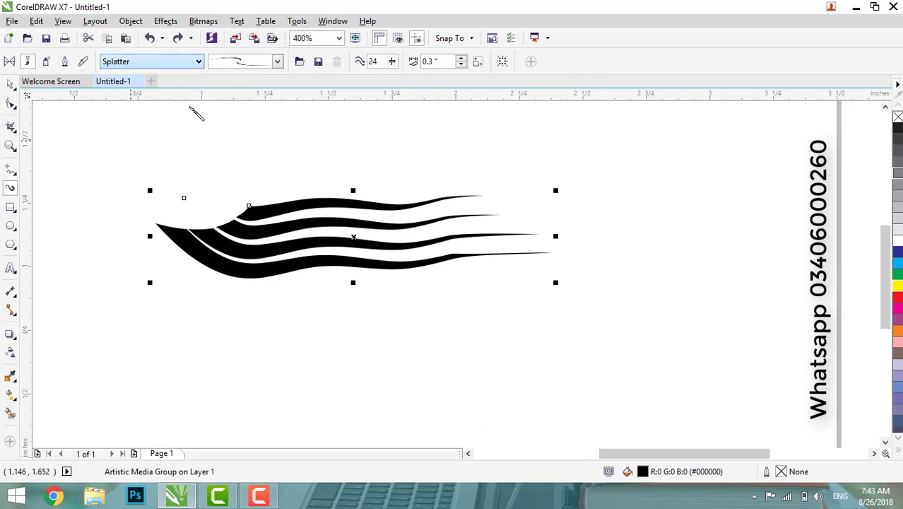
left_click(278, 62)
left_click_drag(302, 173, 311, 302)
left_click(221, 417)
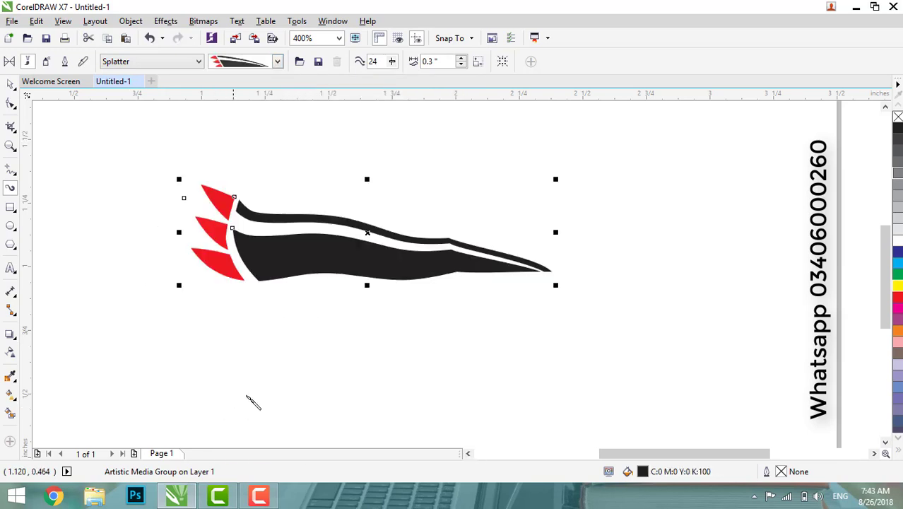
Try the Splatter ink blot with a thin tail on the stroke, and apply the row-of-dots brushstroke.
left_click(278, 62)
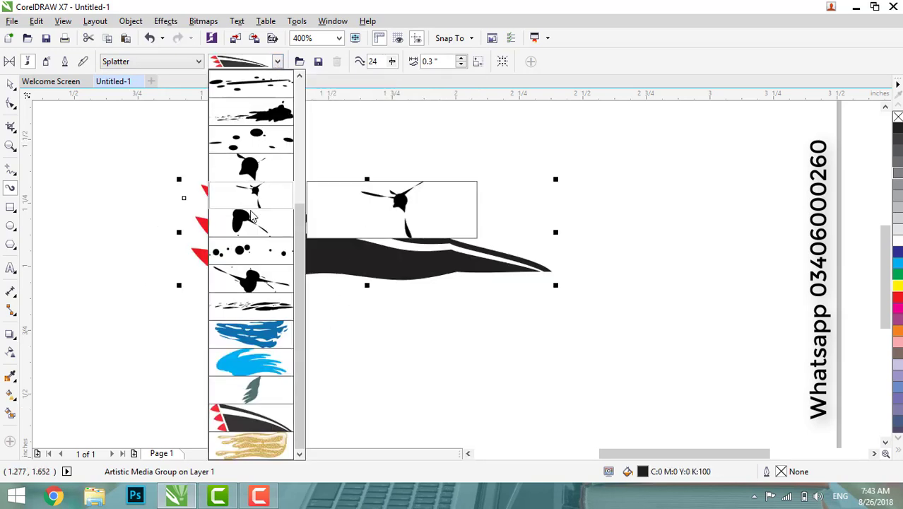
left_click(275, 115)
left_click(278, 63)
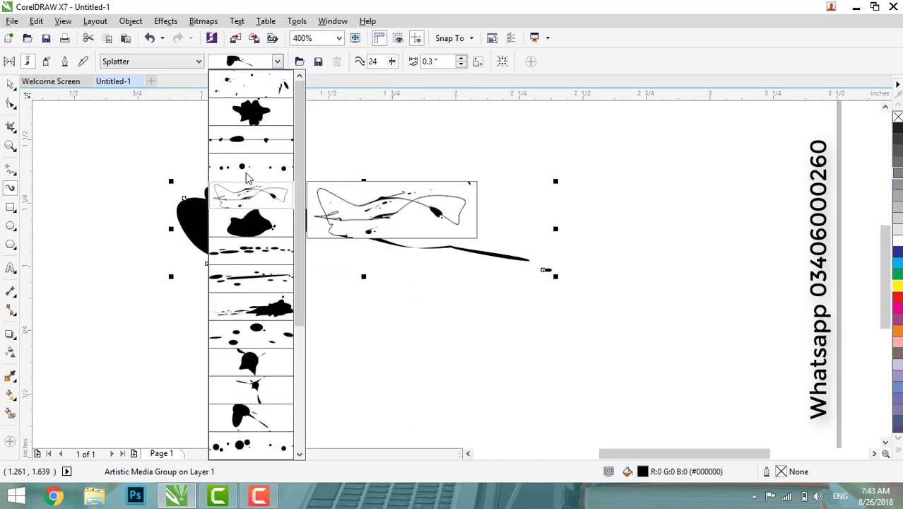
left_click(245, 162)
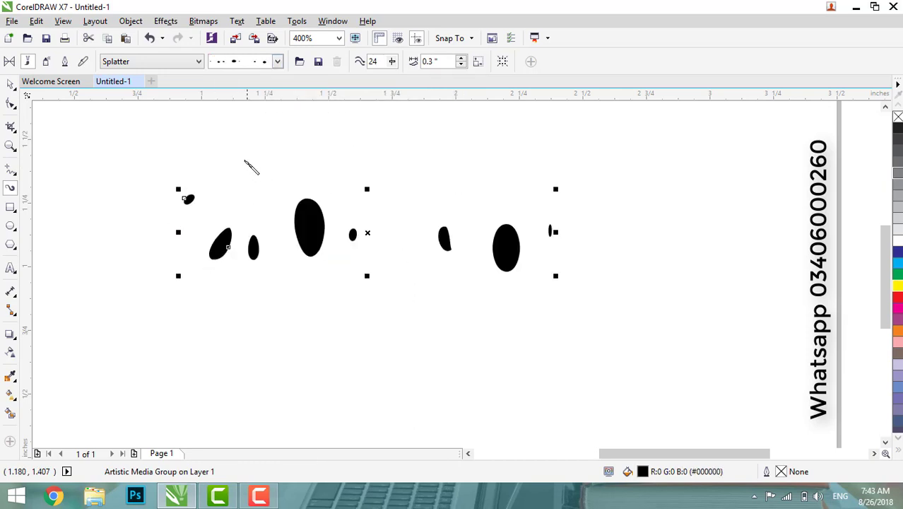
Switch to the Symbol brush category and apply the oval fingerprint brushstroke to the row-of-dots stroke.
left_click(199, 62)
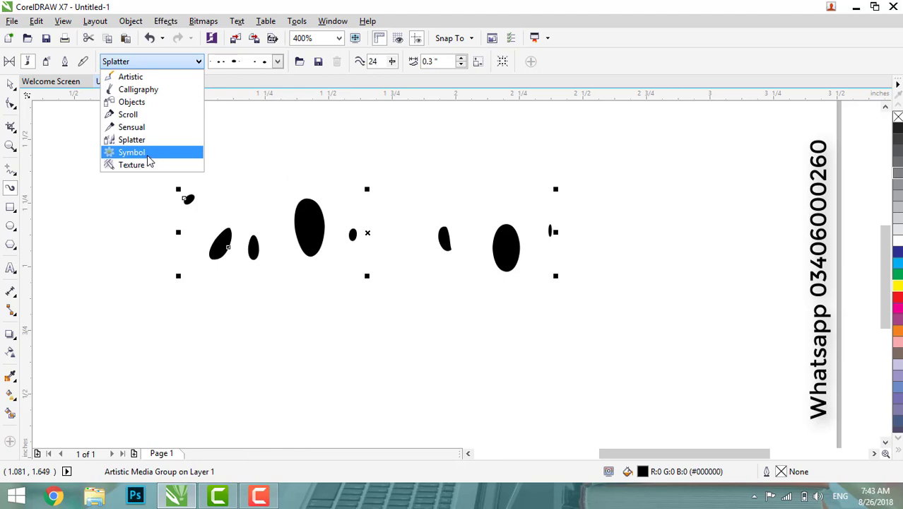
left_click(134, 153)
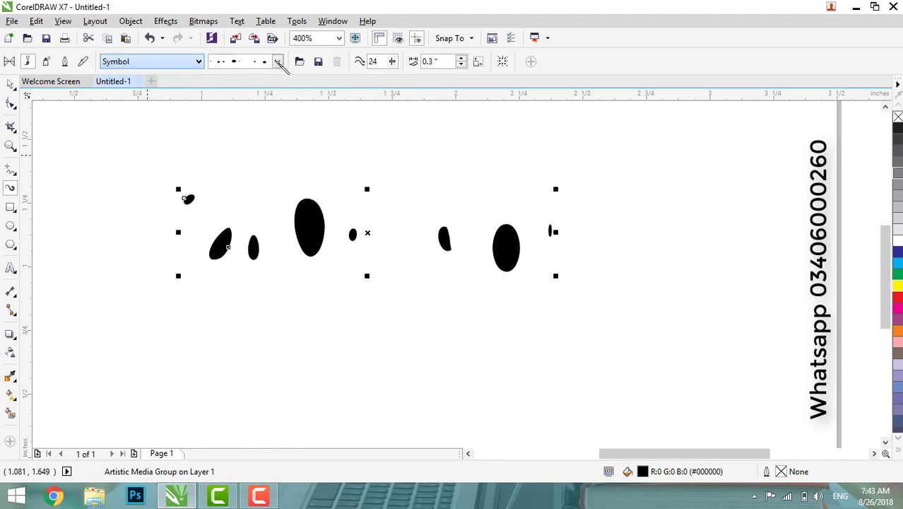
left_click(279, 62)
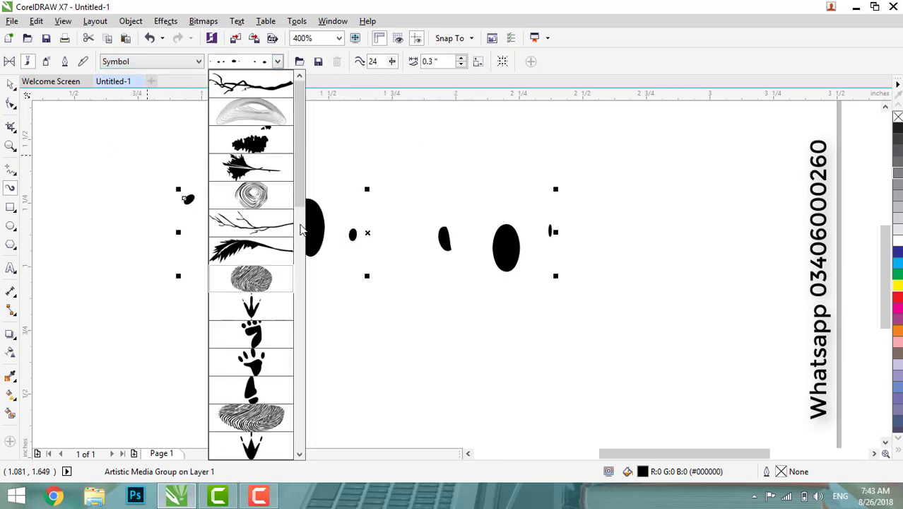
mouse_move(301, 192)
left_mouse_down()
mouse_move(308, 359)
mouse_move(303, 206)
left_mouse_up()
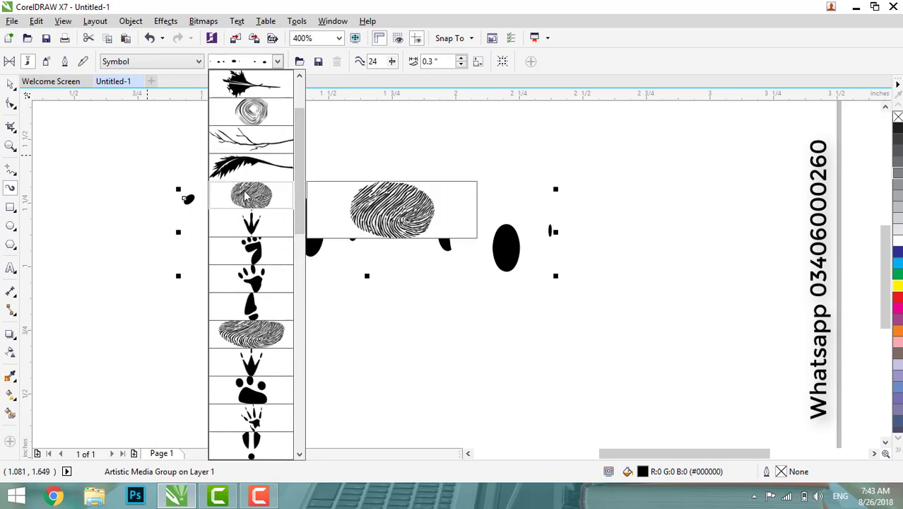
left_click(246, 197)
Draw several short fingerprint strokes beside and below the large stroke.
mouse_move(649, 211)
left_mouse_down()
mouse_move(672, 256)
mouse_move(631, 293)
mouse_move(650, 341)
left_mouse_up()
left_click_drag(679, 279, 734, 312)
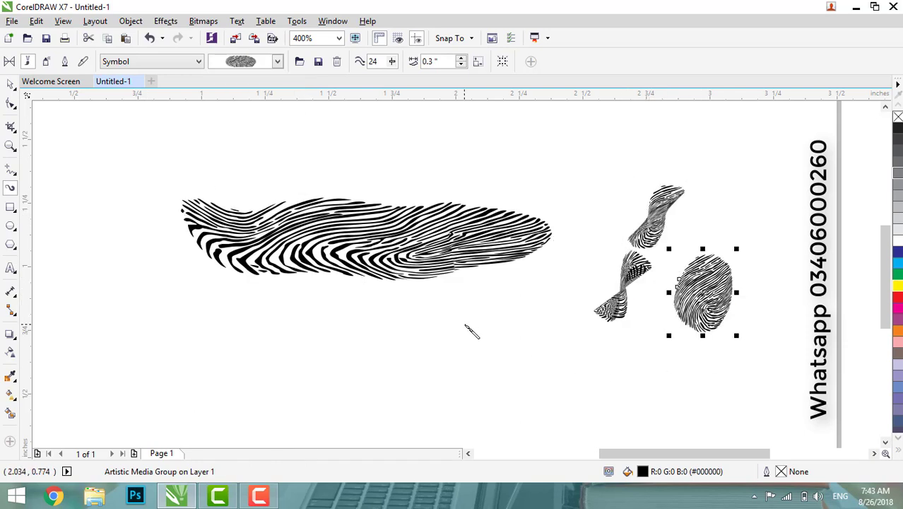
left_click_drag(466, 324, 477, 379)
left_click_drag(312, 352, 321, 376)
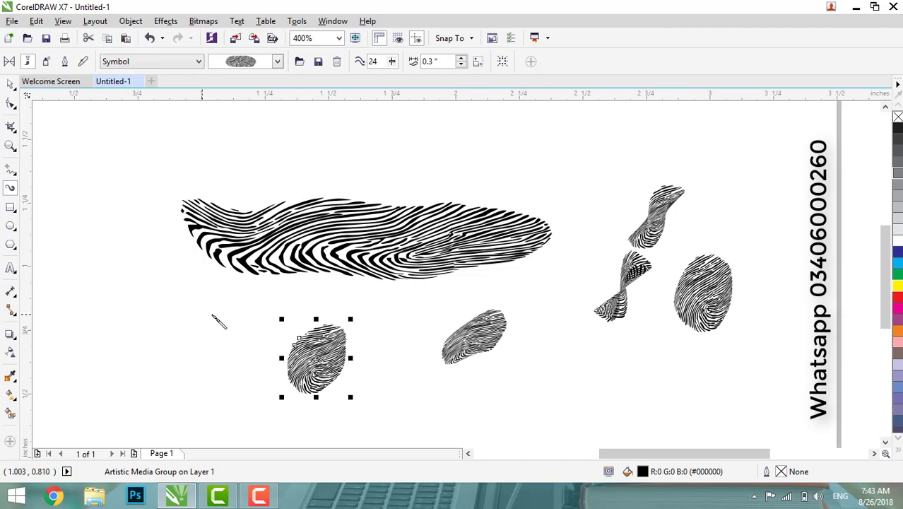
Apply the Symbol feather brushstroke to the last short stroke and draw a feather about 1 in long above the large fingerprint.
left_click(277, 62)
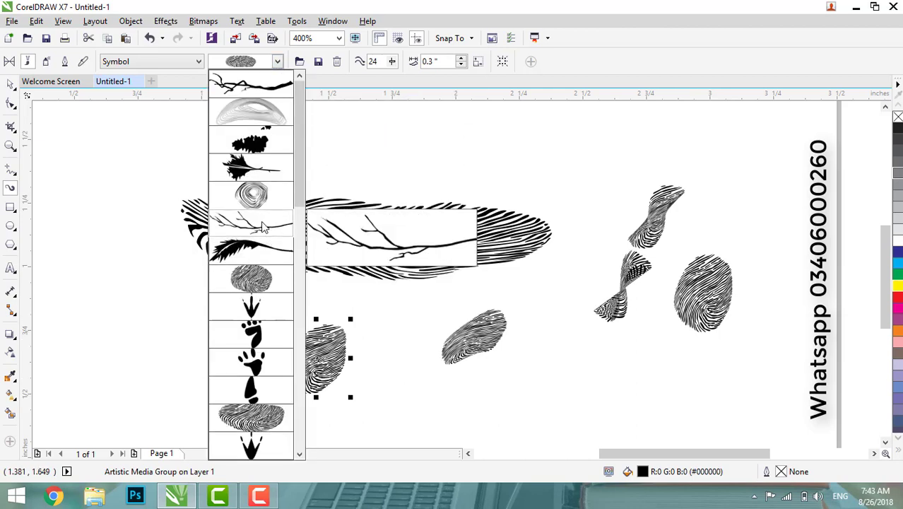
left_click(235, 255)
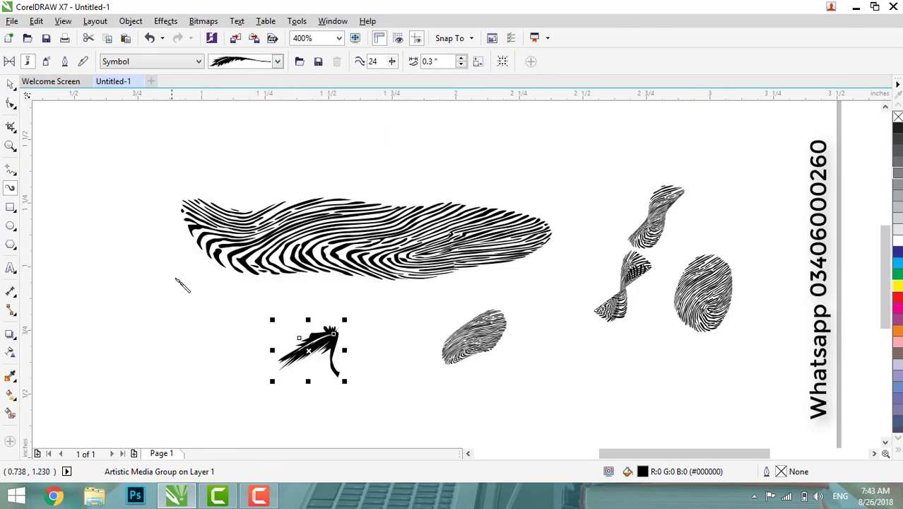
mouse_move(254, 142)
left_mouse_down()
mouse_move(434, 136)
mouse_move(497, 165)
left_mouse_up()
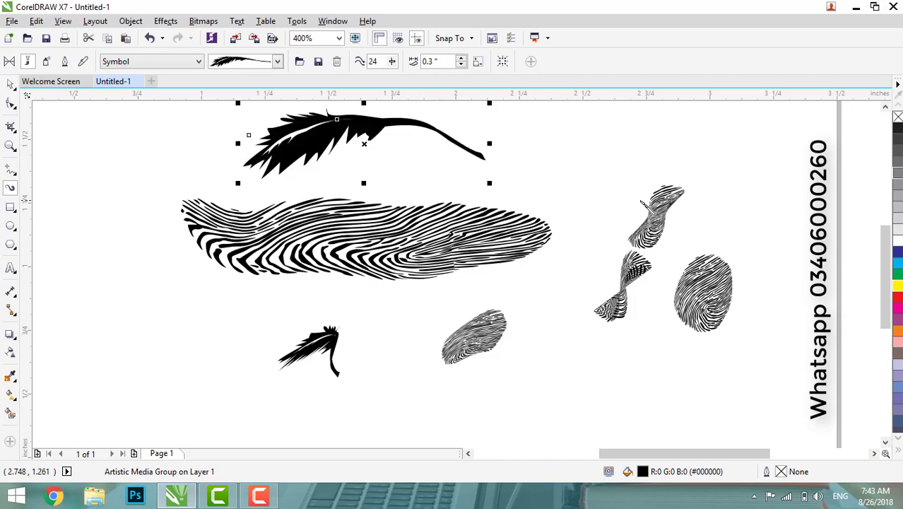
Undo the feather and fingerprint strokes and the Symbol brushstroke change on the original stroke.
key("ctrl+z")
key("ctrl+z")
key("ctrl+z")
key("ctrl+z")
key("ctrl+z")
key("ctrl+z")
key("ctrl+z")
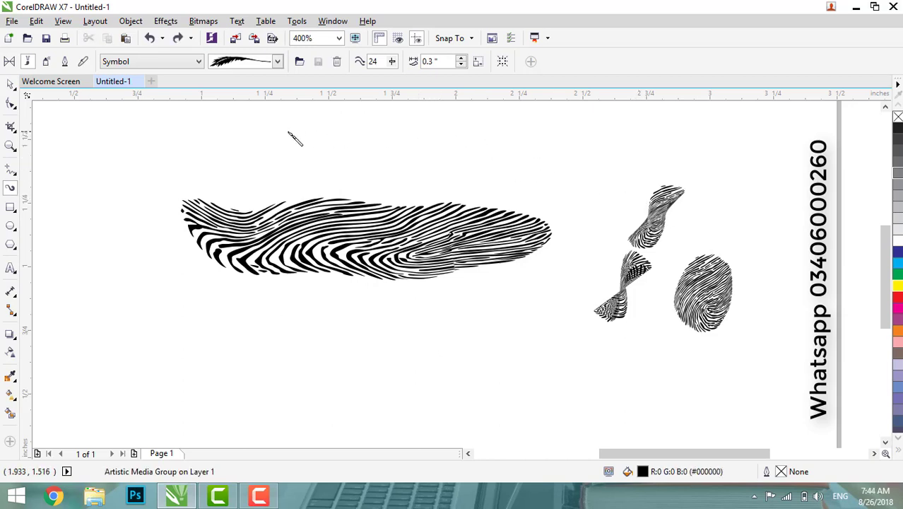
key("ctrl+z")
key("ctrl+z")
key("ctrl+z")
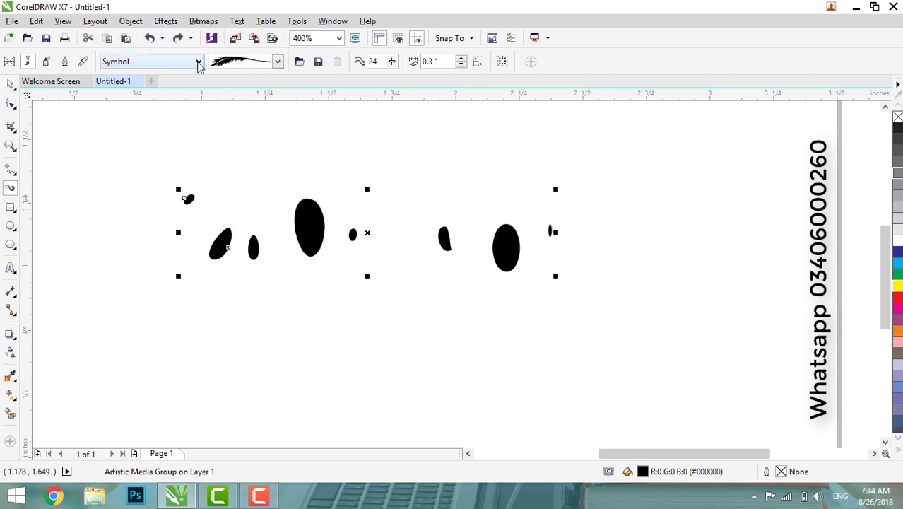
Switch to the Texture brush category and apply a solid black rough-edged brushstroke to the stroke.
left_click(199, 61)
left_click(146, 164)
left_click(279, 62)
mouse_move(302, 141)
left_mouse_down()
mouse_move(314, 360)
mouse_move(302, 220)
left_mouse_up()
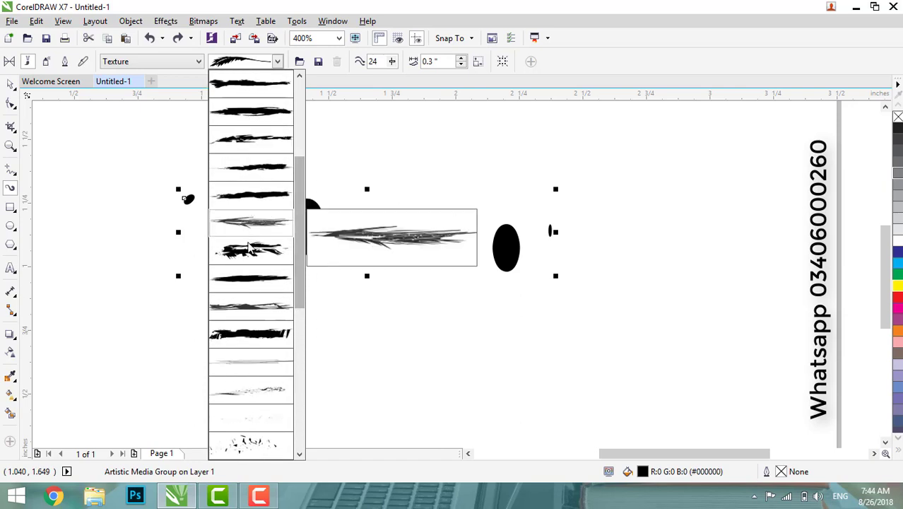
left_click(248, 248)
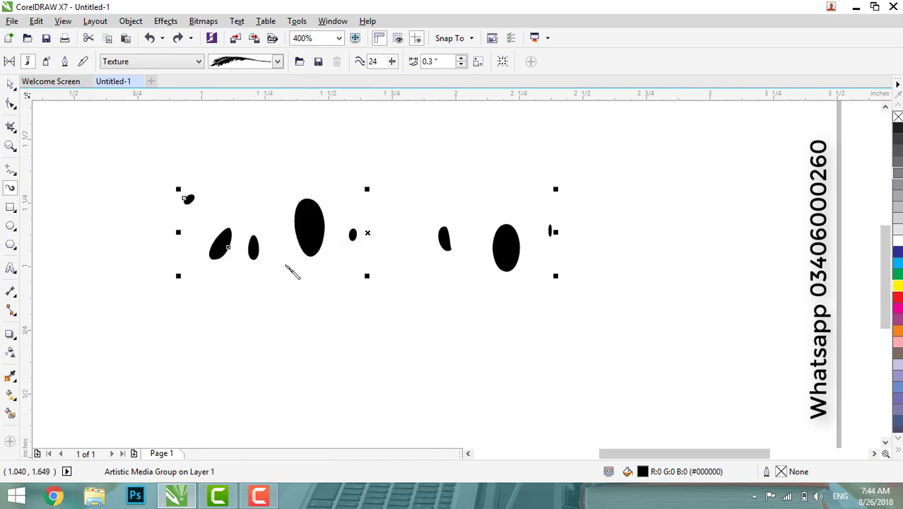
left_click(279, 63)
left_click(246, 87)
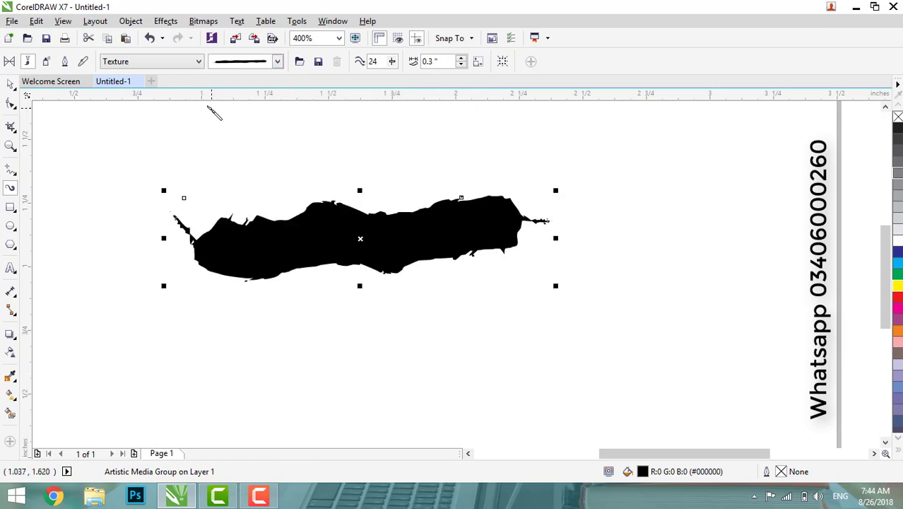
Switch Artistic Media to Sprayer mode and try the pink-and-brown and green dabs from the Brush Strokes category.
left_click(47, 63)
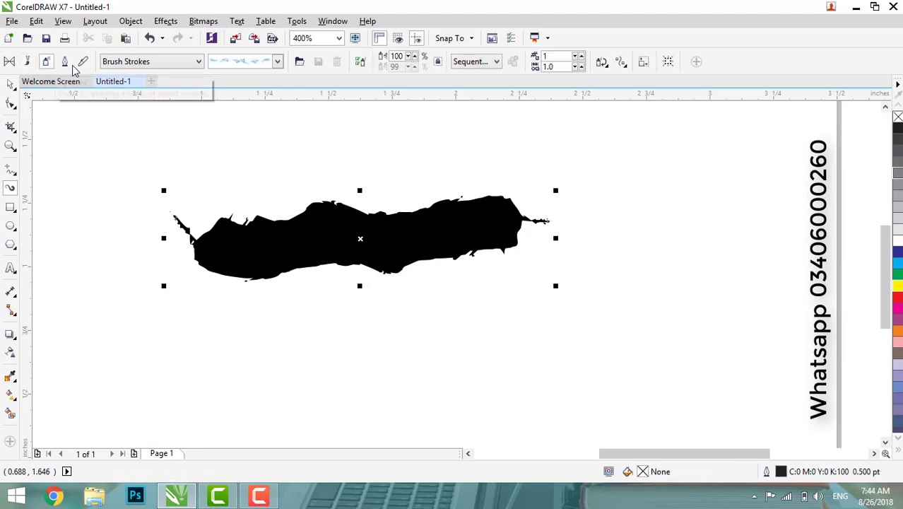
left_click(199, 62)
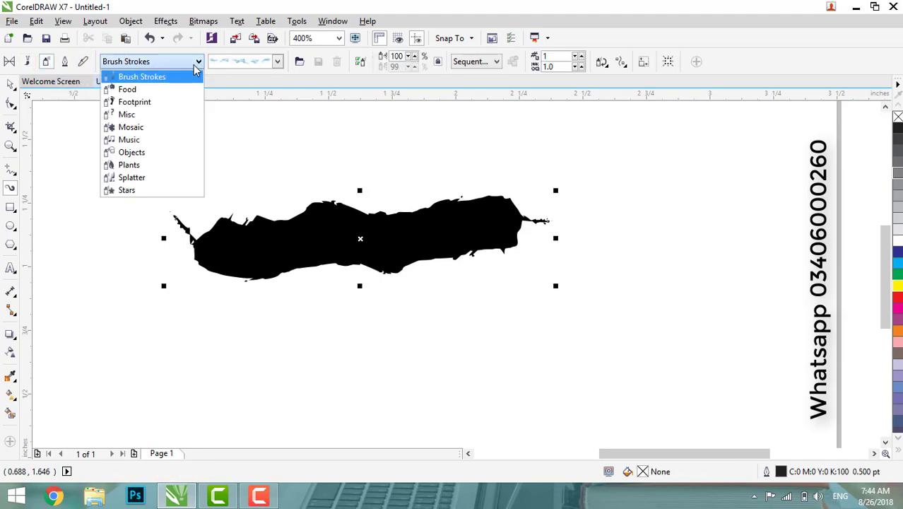
left_click(276, 62)
left_click(276, 62)
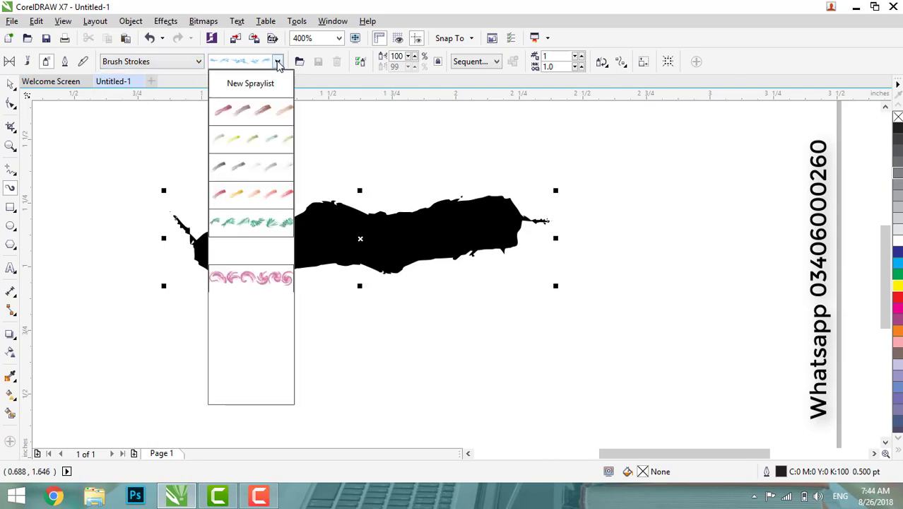
left_click(261, 106)
left_click(278, 62)
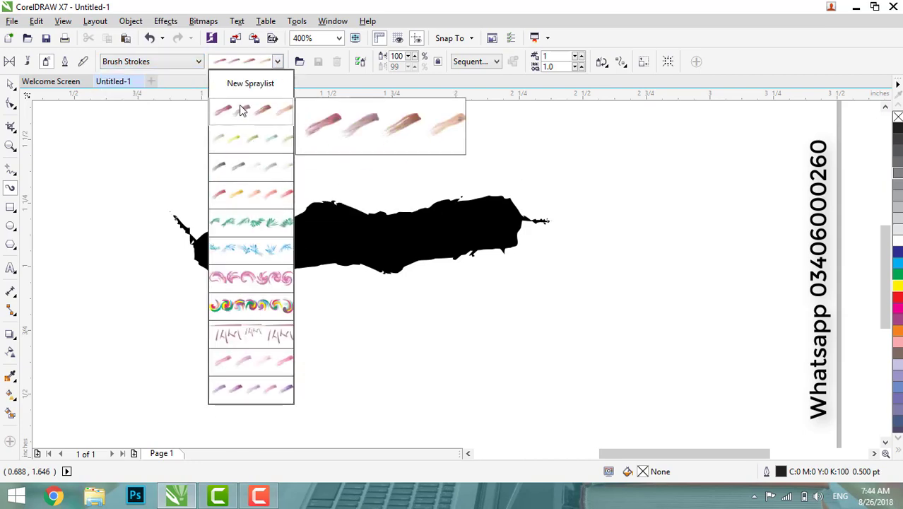
left_click(262, 135)
Select the black textured stroke and delete it from the page.
left_click(9, 86)
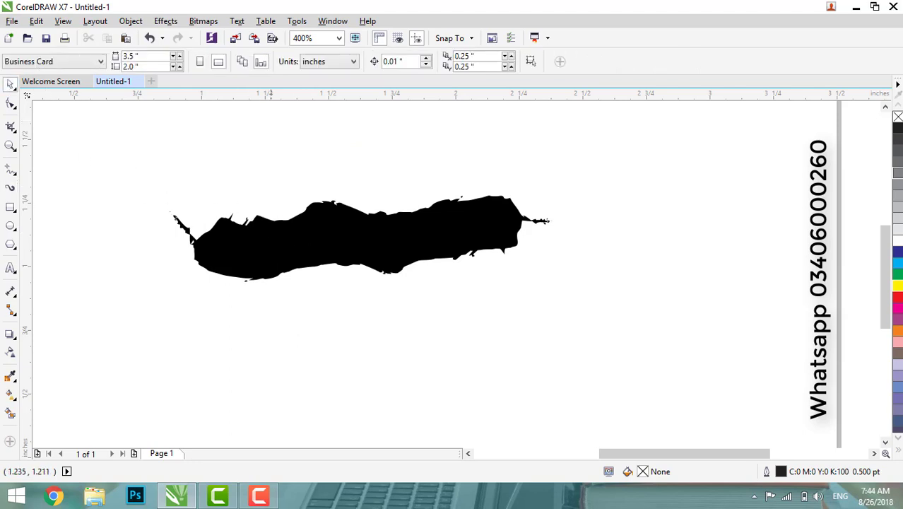
left_click(278, 227)
key("Delete")
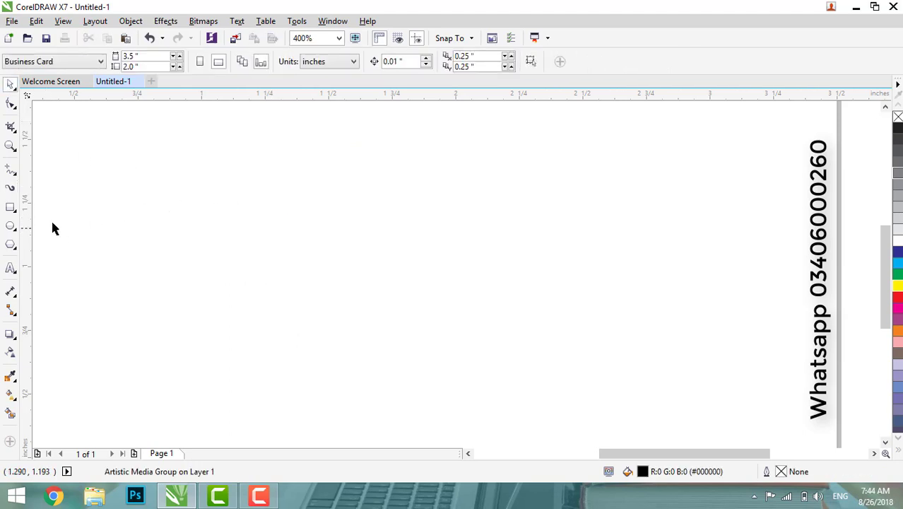
Draw a sprayed stroke about 1 in long with the Artistic Media Sprayer, using the pink-and-brown Brush Strokes dabs.
left_click(10, 189)
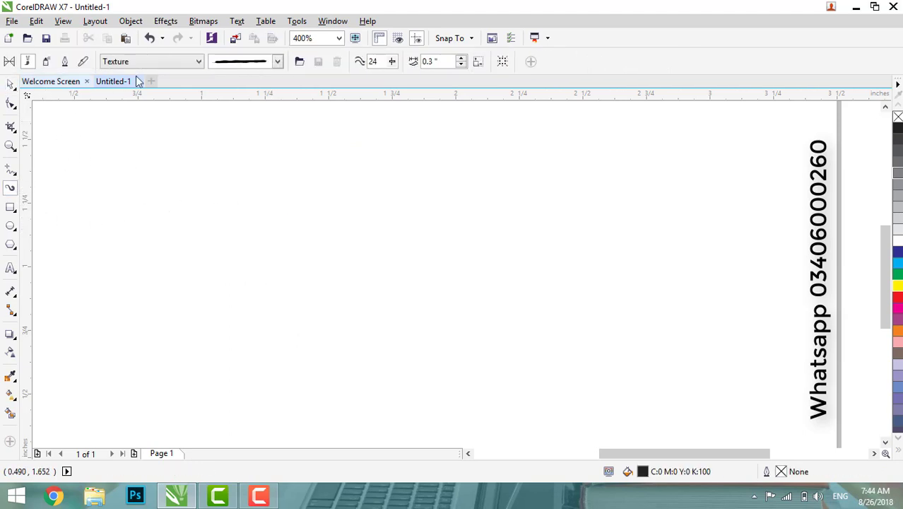
left_click(46, 62)
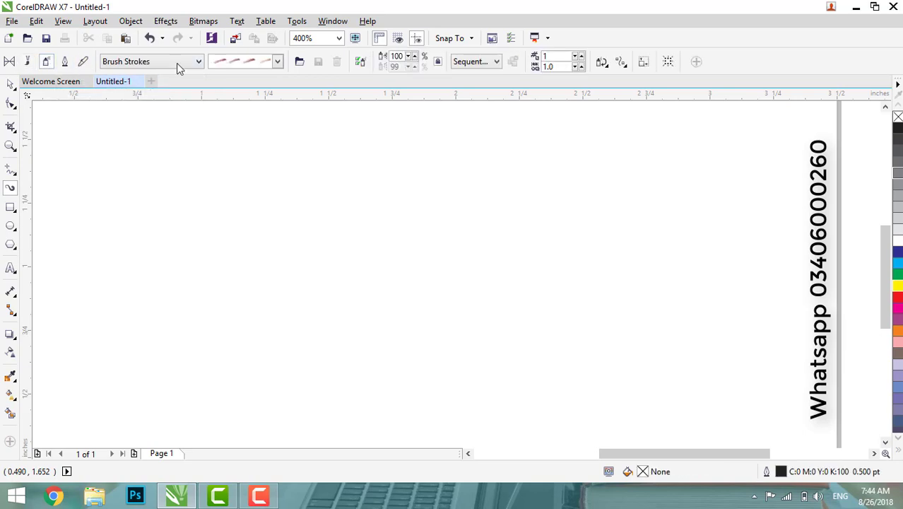
left_click(279, 64)
left_click(250, 122)
mouse_move(258, 189)
left_mouse_down()
mouse_move(508, 224)
mouse_move(495, 233)
left_mouse_up()
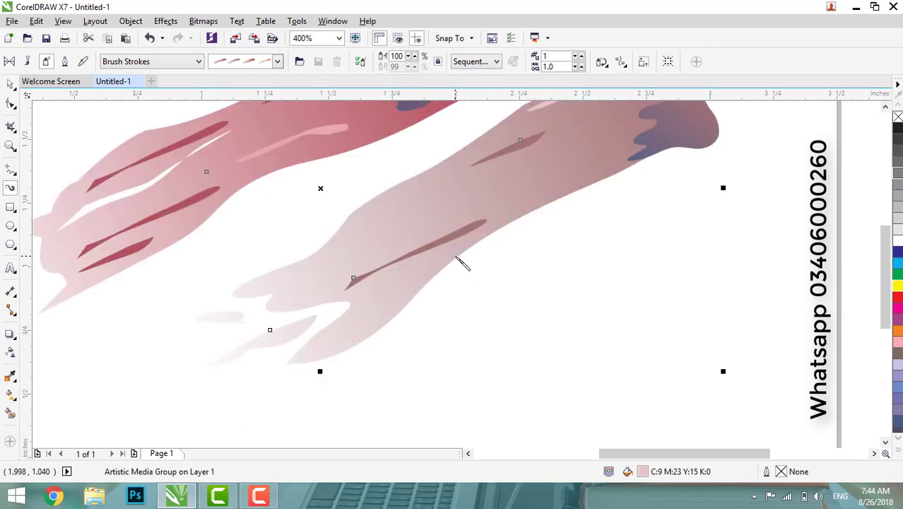
Try the green-and-yellow dabs and the grey dabs from Brush Strokes on the sprayed stroke.
left_click(278, 61)
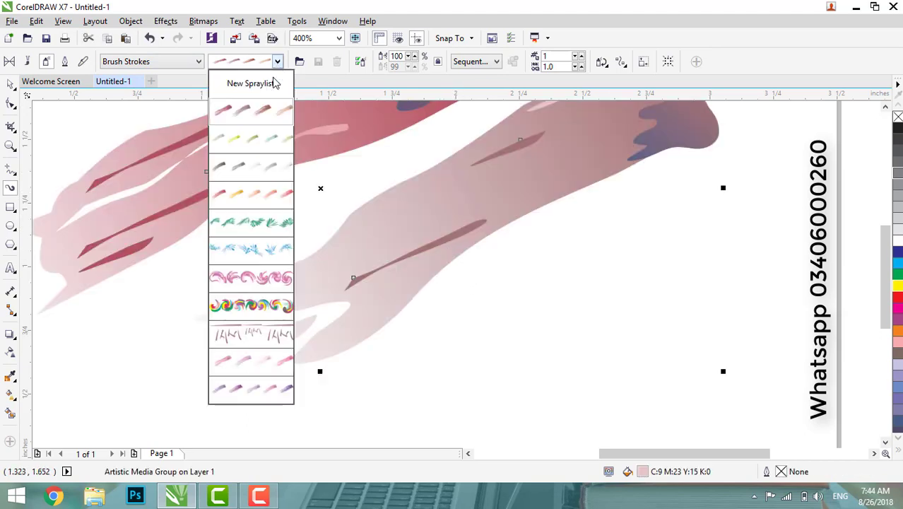
left_click(241, 139)
left_click(277, 62)
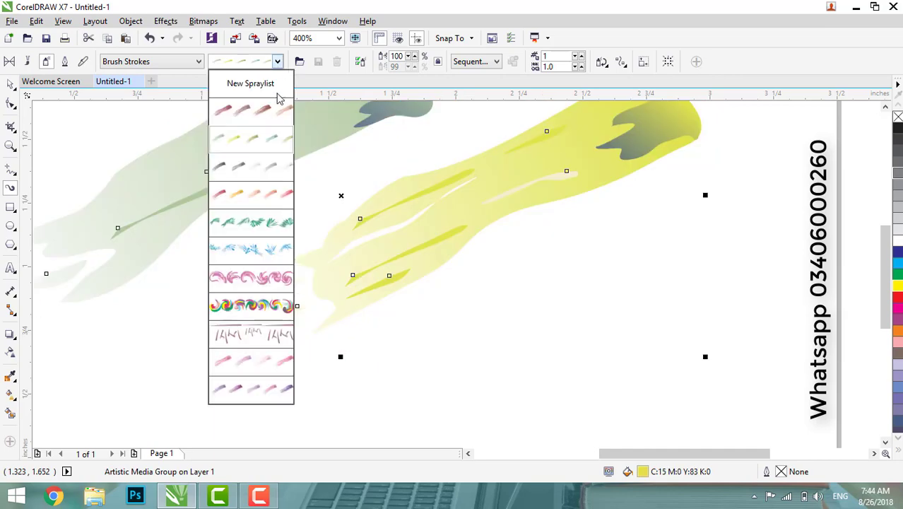
left_click(254, 169)
Try the green leaf-burst and pink swirl spray patterns on the sprayed stroke.
left_click(278, 62)
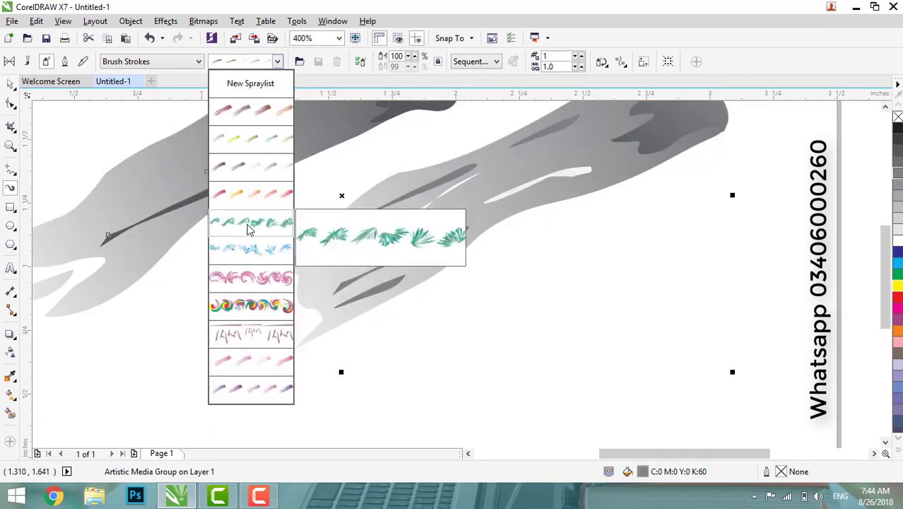
left_click(250, 222)
left_click(281, 62)
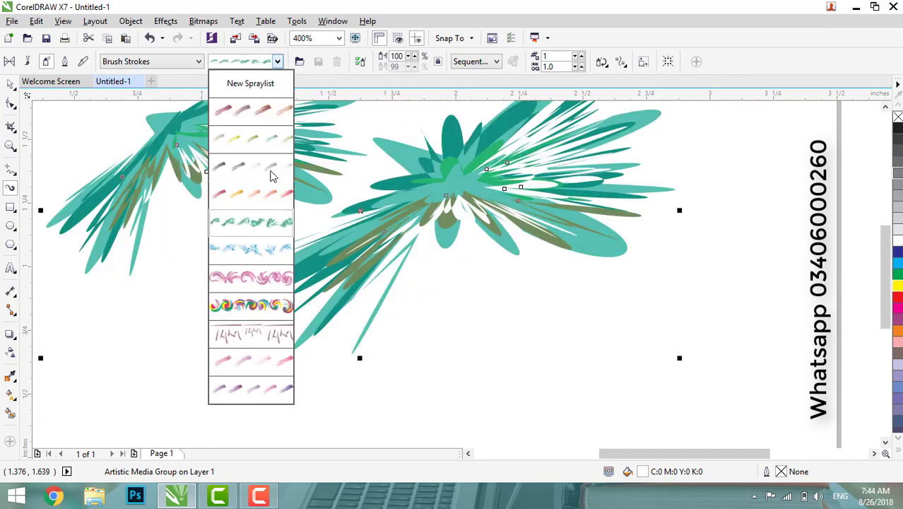
left_click(251, 280)
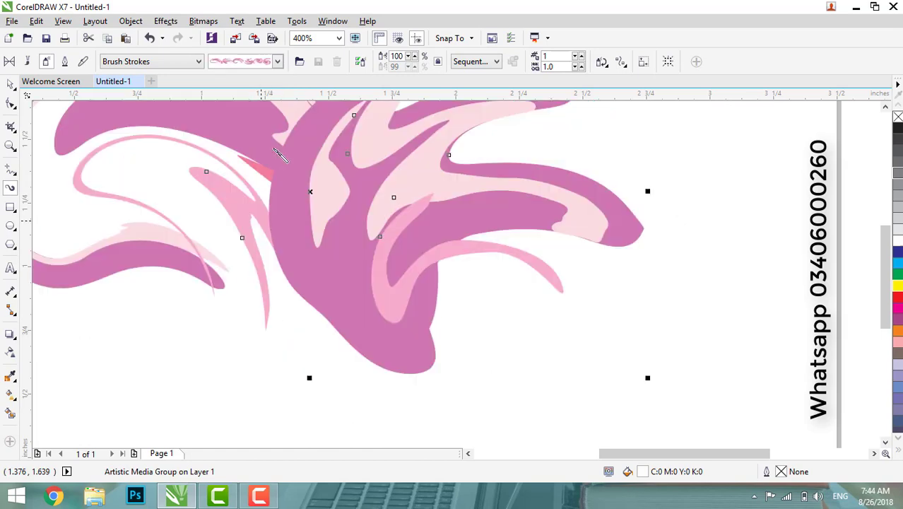
Try the multicoloured swirl and the brown scratchy-line spray patterns on the sprayed stroke.
left_click(278, 61)
left_click(251, 313)
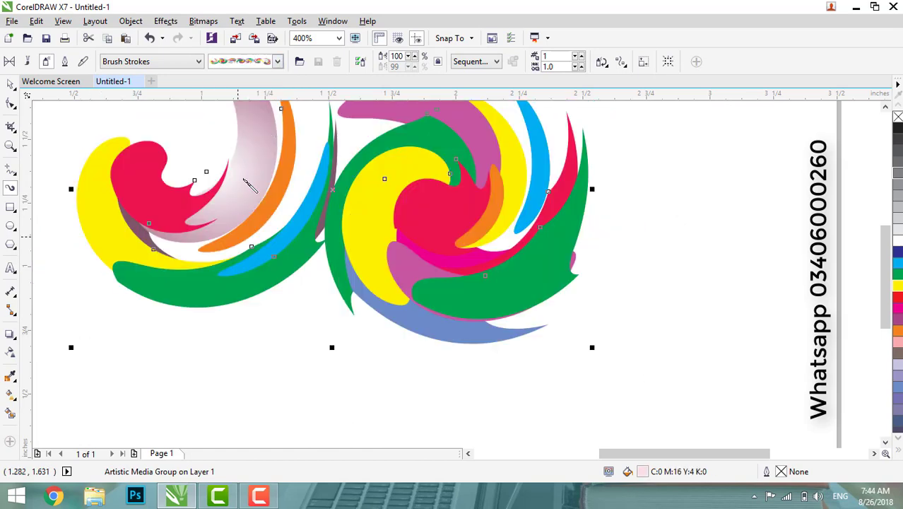
left_click(278, 62)
left_click(256, 331)
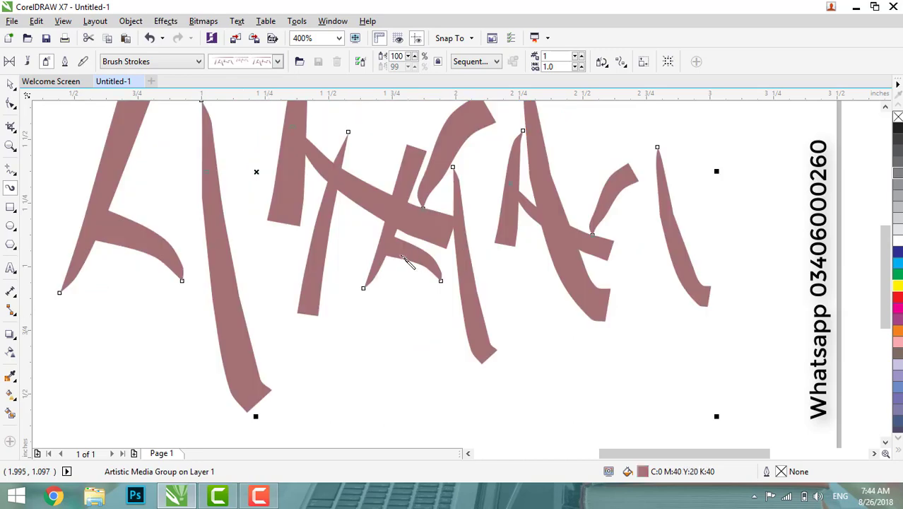
Undo the spray pattern changes and the sprayed stroke itself.
key("ctrl+z")
key("ctrl+z")
key("ctrl+z")
key("ctrl+z")
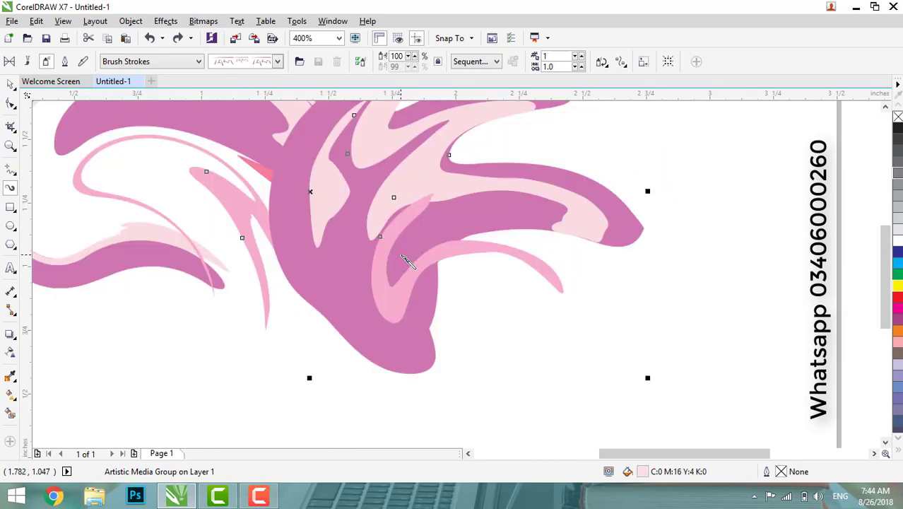
key("ctrl+z")
key("ctrl+z")
key("ctrl+z")
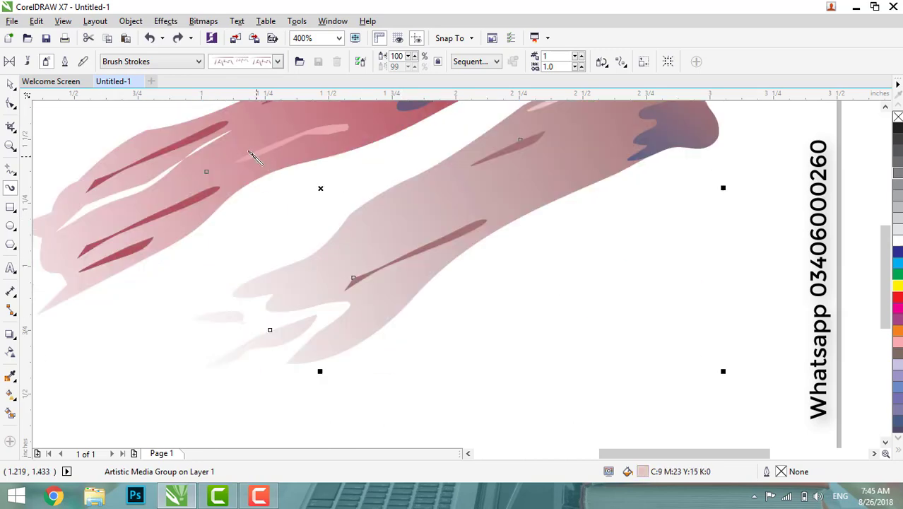
Spray a stroke with the vegetable pattern from the Food category.
left_click(197, 63)
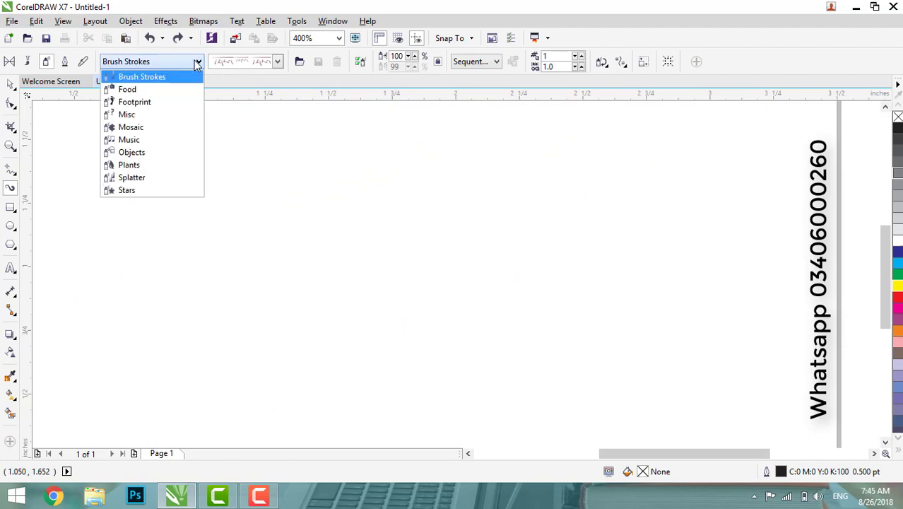
left_click(152, 91)
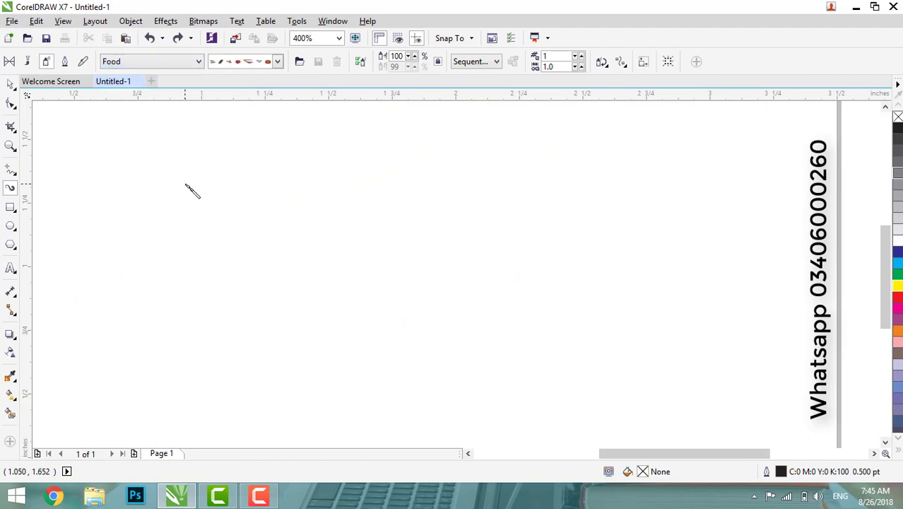
left_click(277, 64)
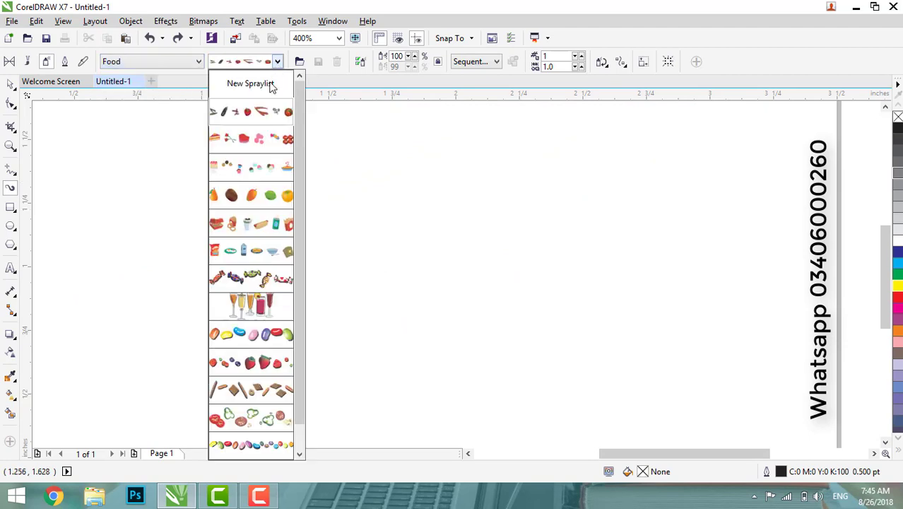
left_click(272, 111)
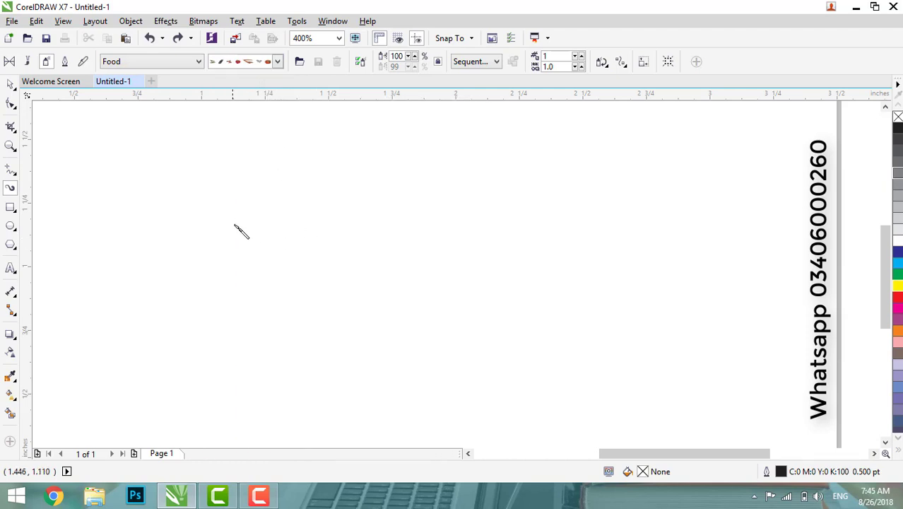
Spray one stroke with the Food category's cake-and-rose pattern and another with its cupcake pattern.
left_click(278, 62)
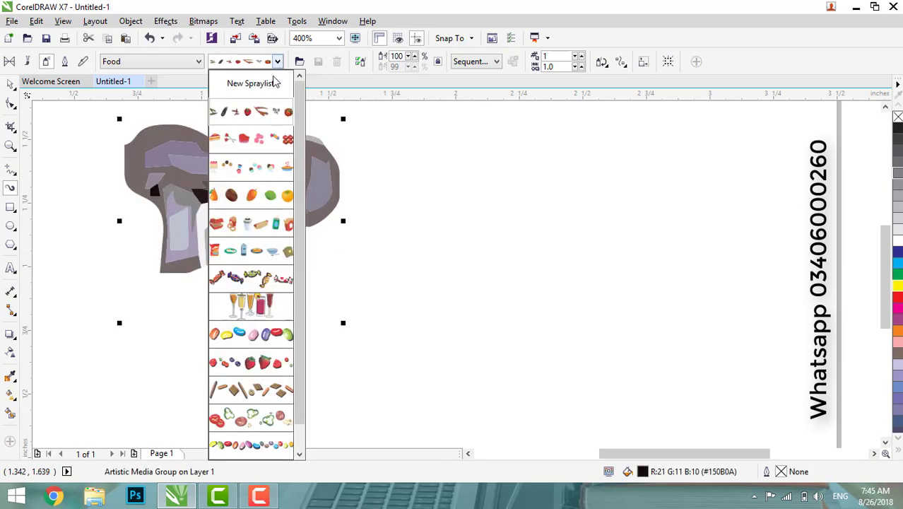
left_click(255, 145)
left_click_drag(475, 180, 566, 256)
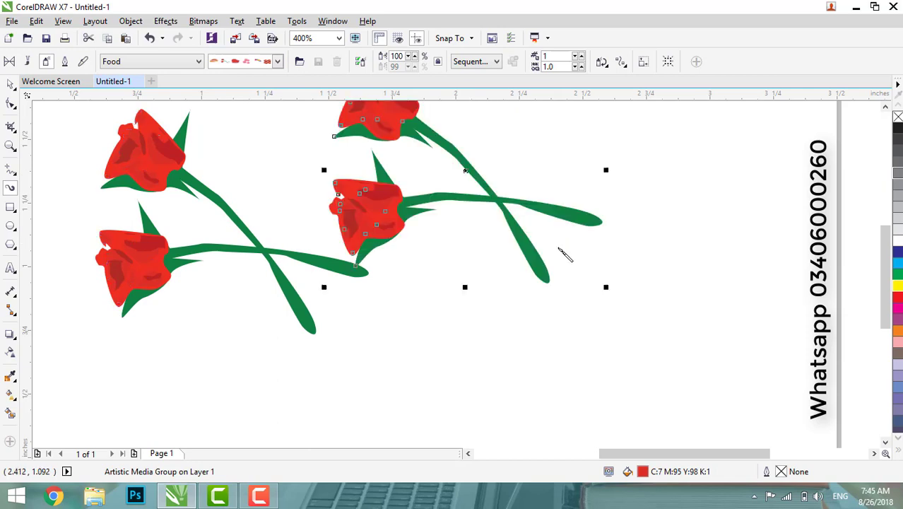
left_click(278, 62)
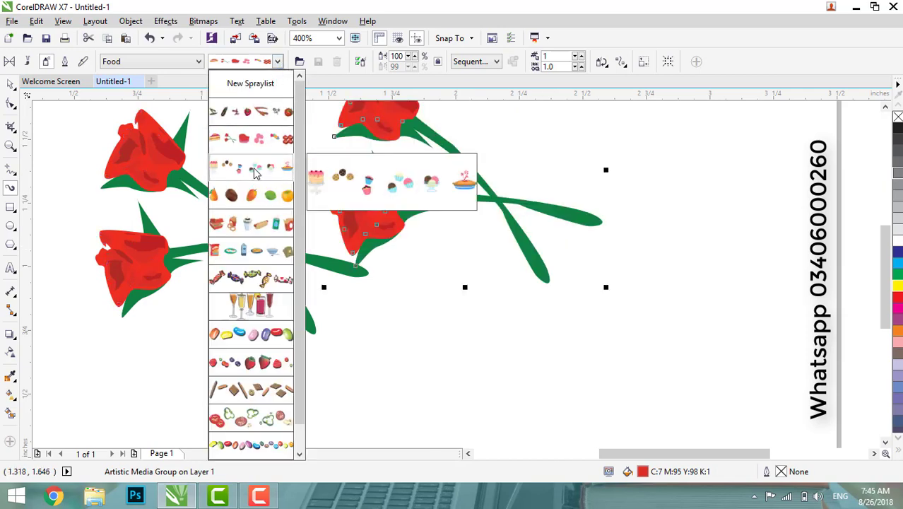
left_click(256, 175)
left_click_drag(403, 274, 493, 319)
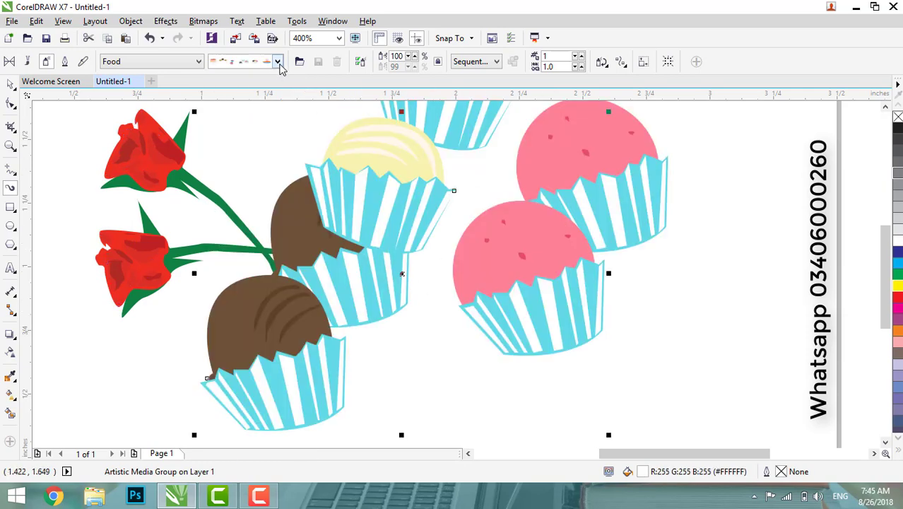
Spray several strokes with the Food category's fast-food pattern of burgers, hot dogs and drinks, on and around the page.
left_click(278, 62)
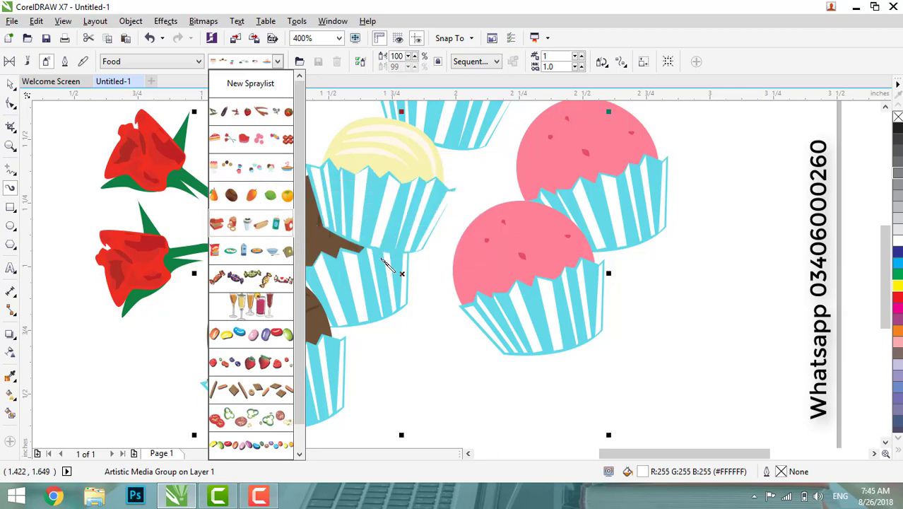
left_click(387, 265)
scroll(653, 315, "down", 2)
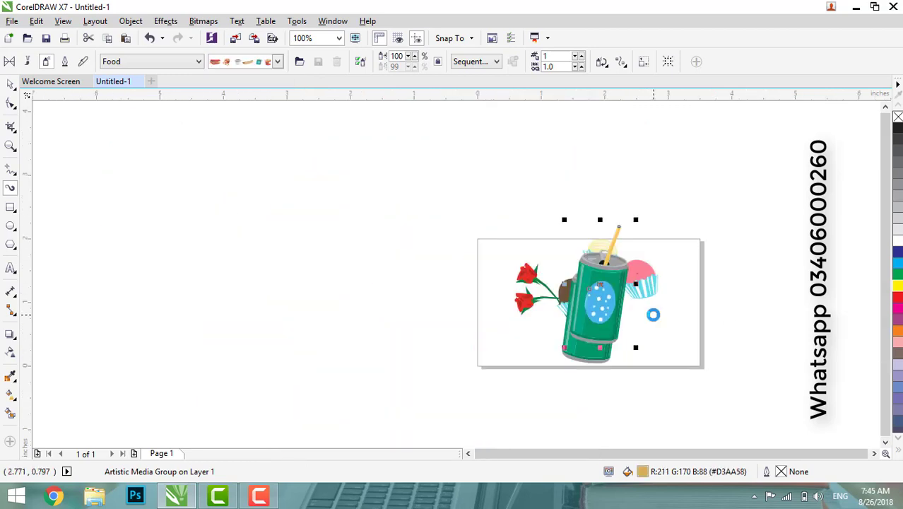
scroll(607, 316, "up", 1)
left_click_drag(363, 267, 265, 240)
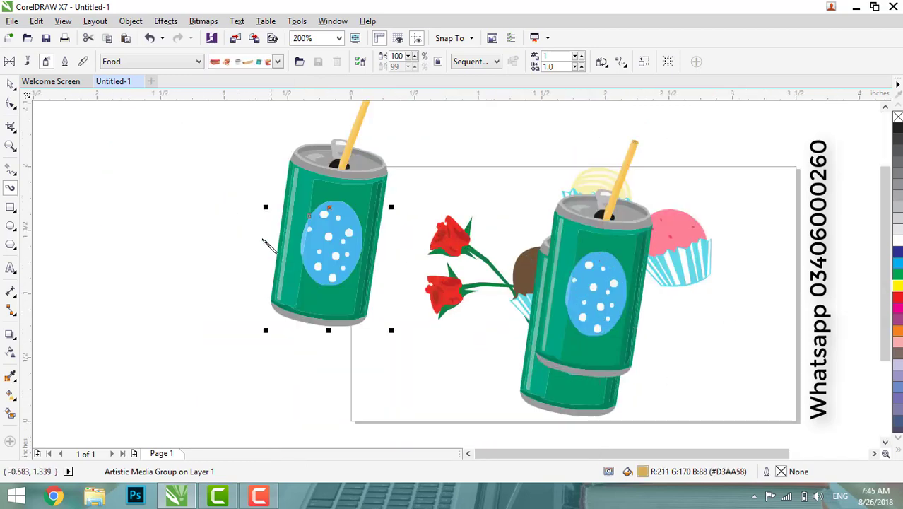
scroll(318, 249, "down", 2)
left_click_drag(357, 191, 362, 189)
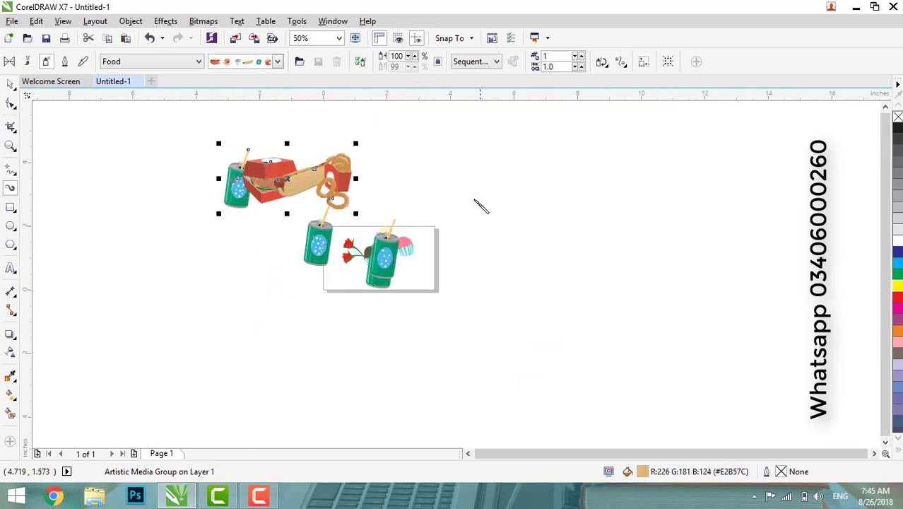
left_click_drag(480, 201, 410, 185)
left_click_drag(476, 261, 329, 267)
left_click_drag(396, 205, 371, 194)
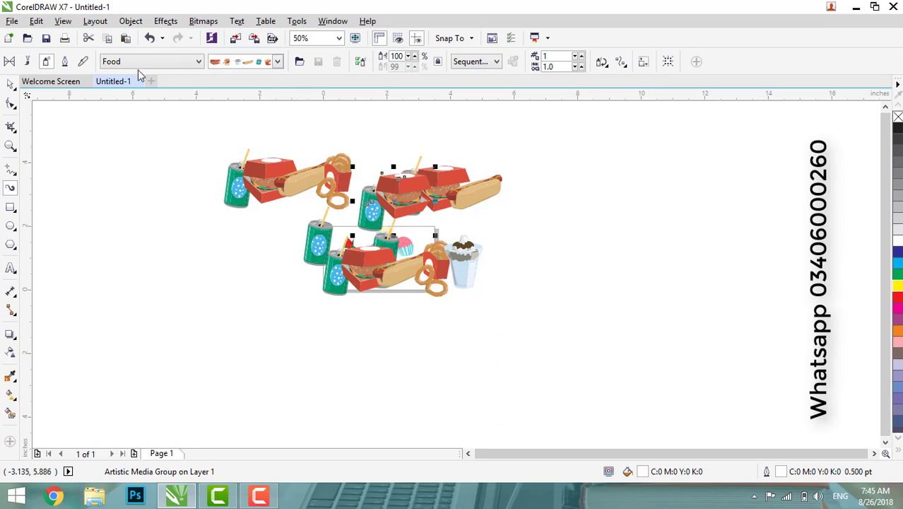
Undo all the Food spray strokes until the page is empty.
key("ctrl+z")
key("ctrl+z")
key("ctrl+z")
key("ctrl+z")
key("ctrl+z")
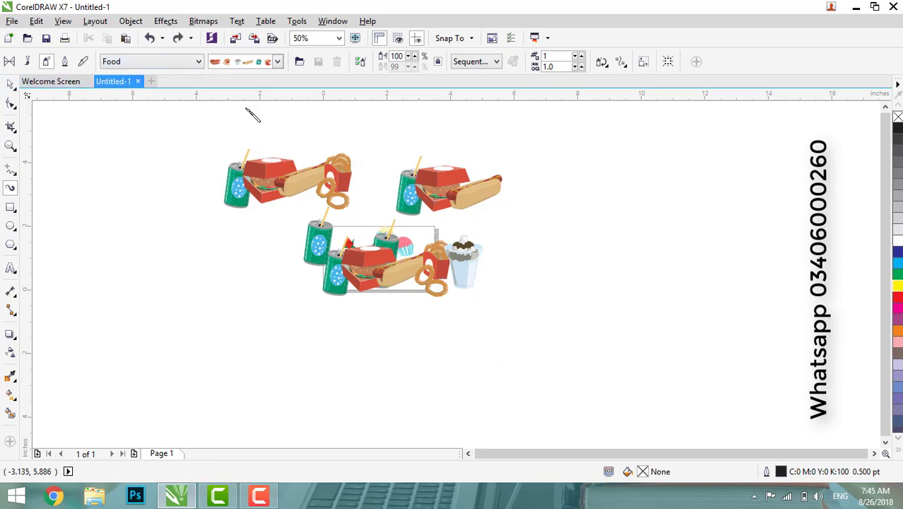
key("ctrl+z")
key("ctrl+z")
key("ctrl+z")
key("ctrl+z")
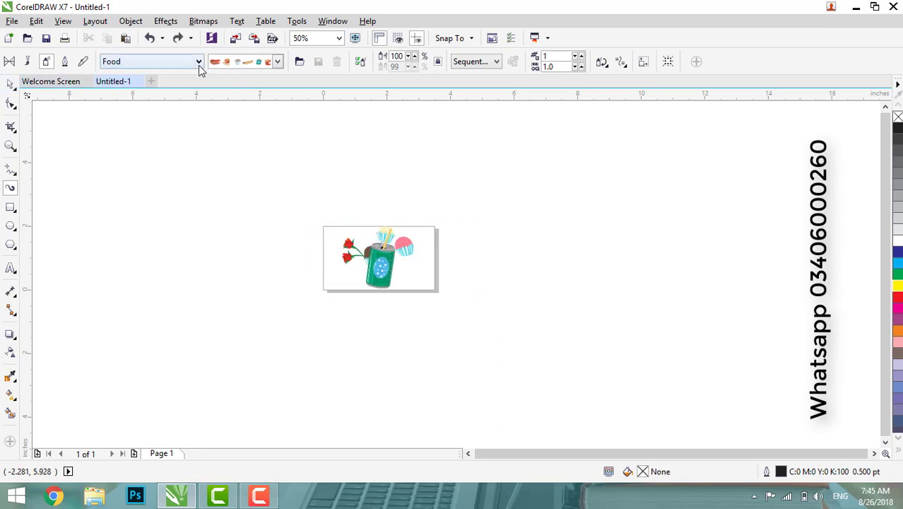
key("ctrl+z")
key("ctrl+z")
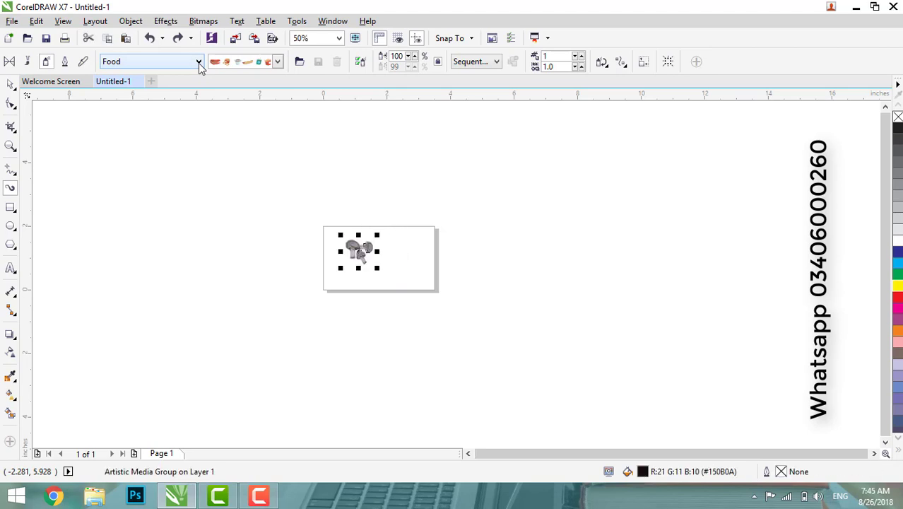
Switch to the Footprint spray category and spray three strokes with its bare-foot pattern around the page.
left_click(198, 62)
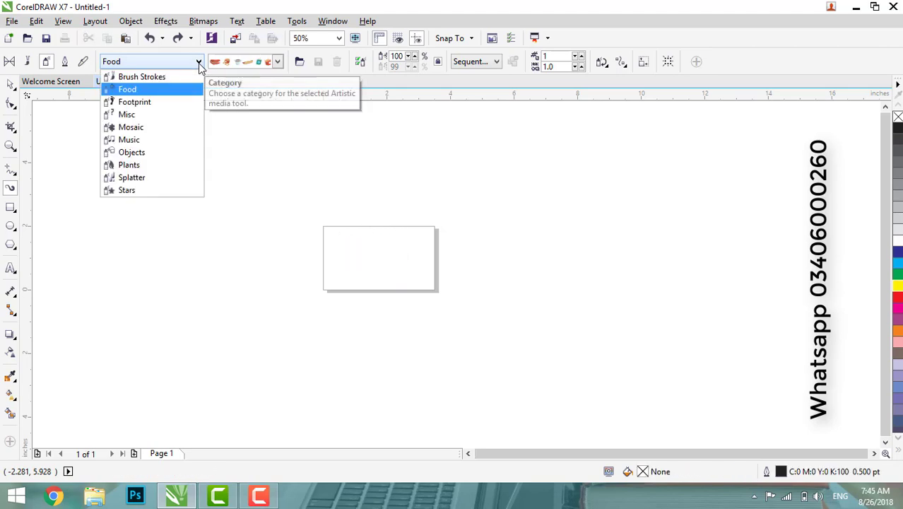
left_click(136, 103)
left_click(297, 236)
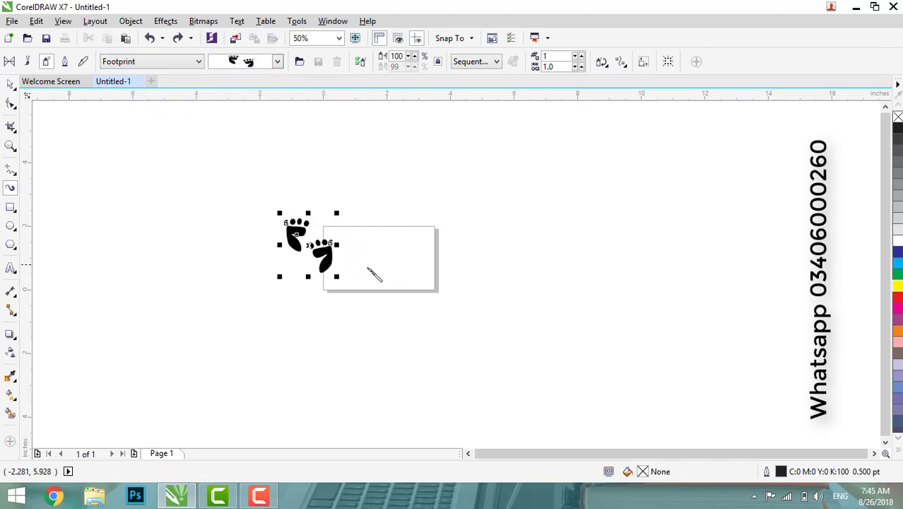
left_click_drag(433, 190, 530, 276)
left_click(574, 212)
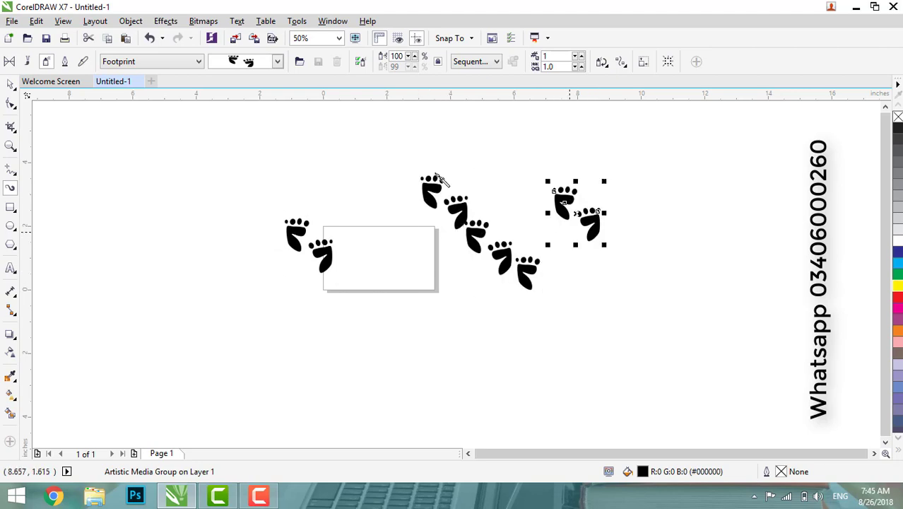
Apply the long-toed paw-print pattern to the selected footprint stroke and spray two more strokes with it beside the page.
left_click(278, 62)
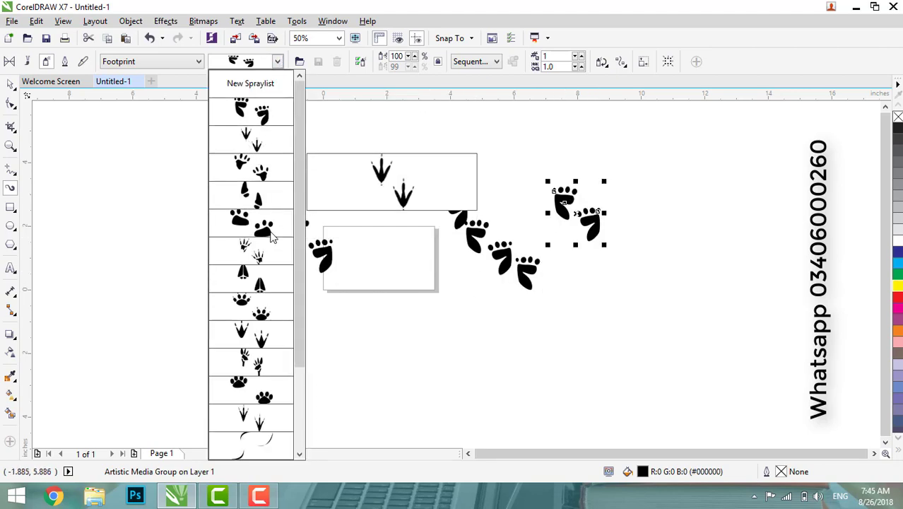
left_click_drag(300, 212, 302, 312)
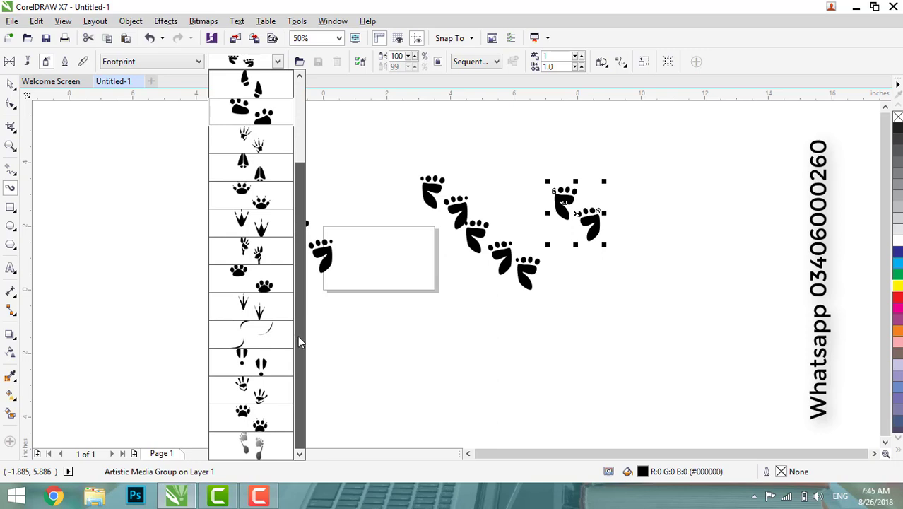
left_click(251, 249)
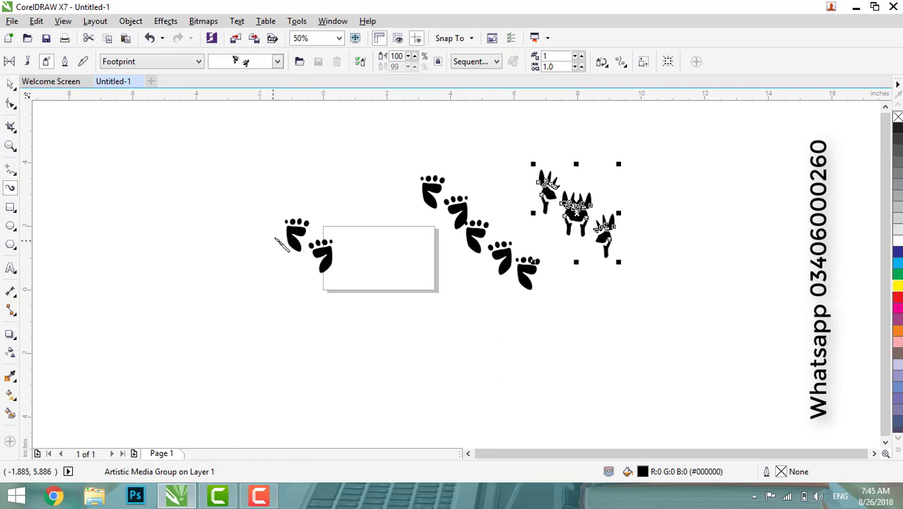
left_click_drag(228, 247, 228, 249)
left_click_drag(222, 309, 241, 333)
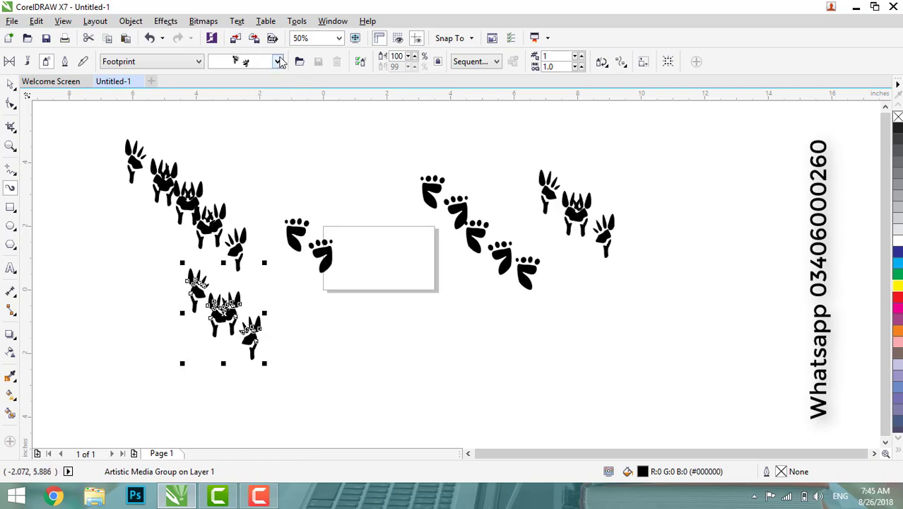
Apply the bird-track footprint pattern to the selected stroke and spray a diagonal stroke with it across the page.
left_click(278, 62)
left_click(265, 147)
mouse_move(397, 207)
left_mouse_down()
mouse_move(456, 347)
mouse_move(460, 333)
left_mouse_up()
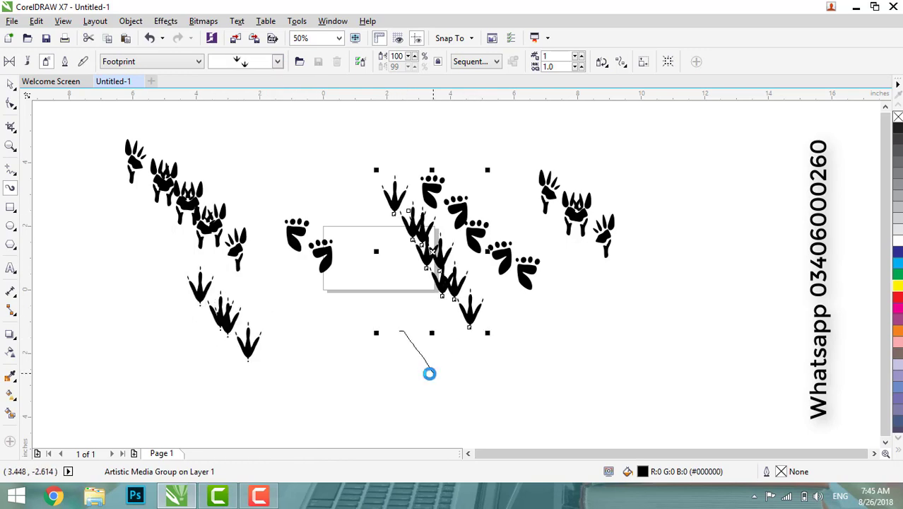
Undo all the Footprint spray strokes and pattern changes until the page is empty.
key("ctrl+z")
key("ctrl+z")
key("ctrl+z")
key("ctrl+z")
key("ctrl+z")
key("ctrl+z")
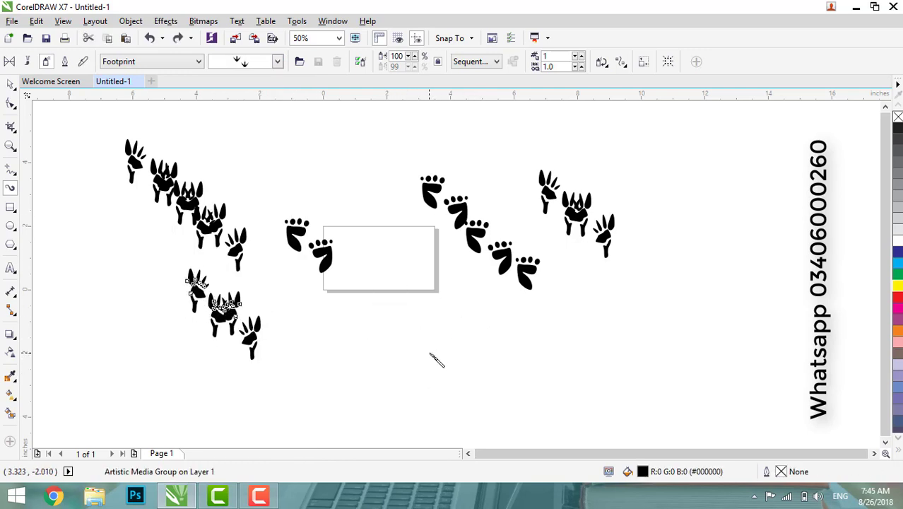
key("ctrl+z")
key("ctrl+z")
key("ctrl+z")
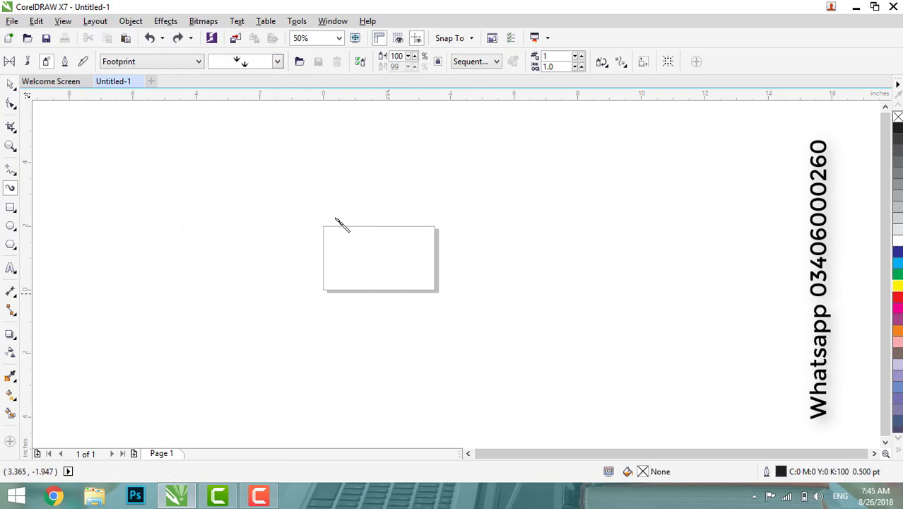
Spray strokes across the page with the Misc category's woodland-animal pattern of foxes, bears and turtles.
left_click(199, 62)
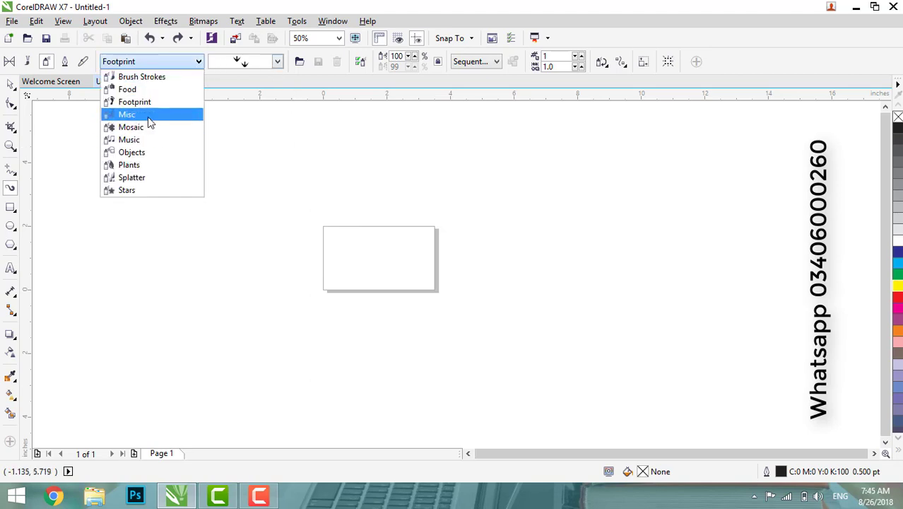
left_click(131, 115)
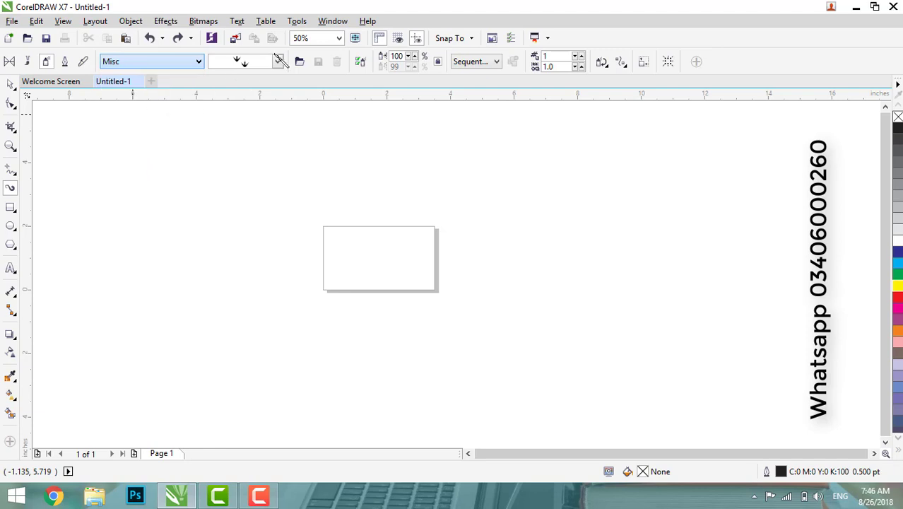
left_click(279, 63)
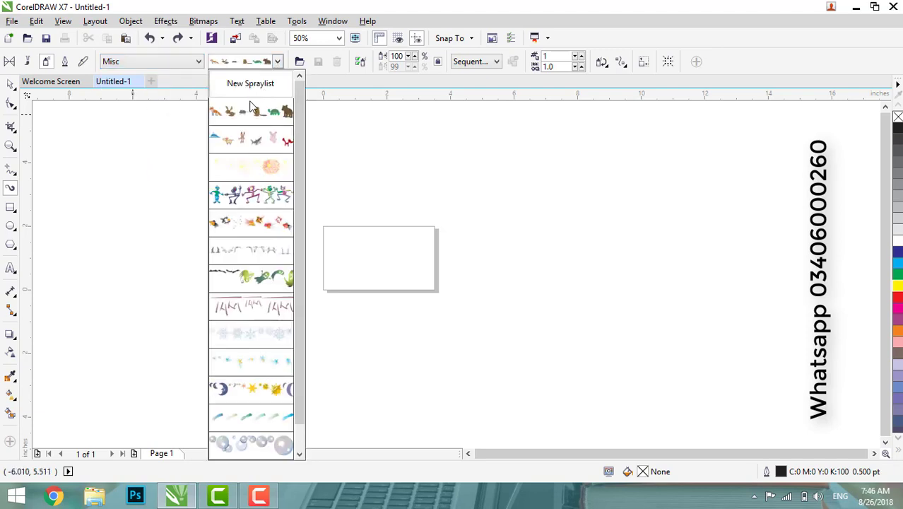
left_click(247, 117)
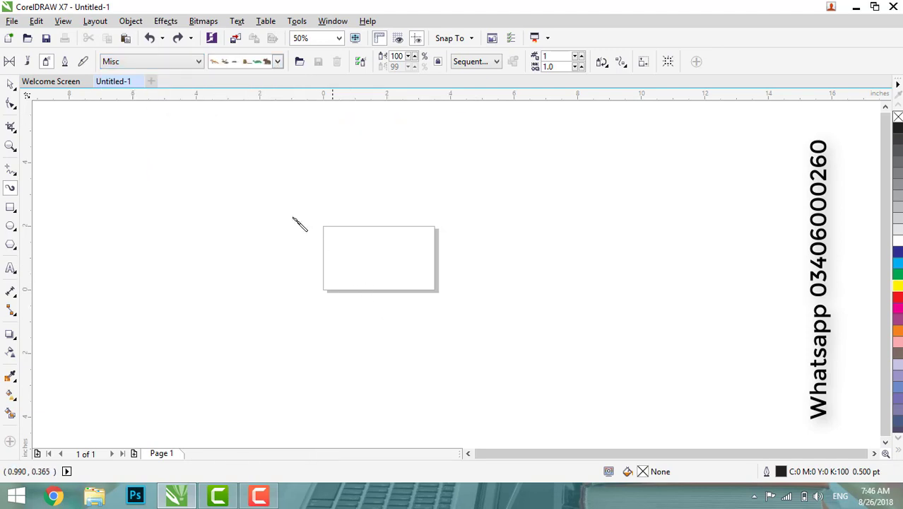
mouse_move(293, 218)
left_mouse_down()
mouse_move(319, 259)
mouse_move(417, 263)
left_mouse_up()
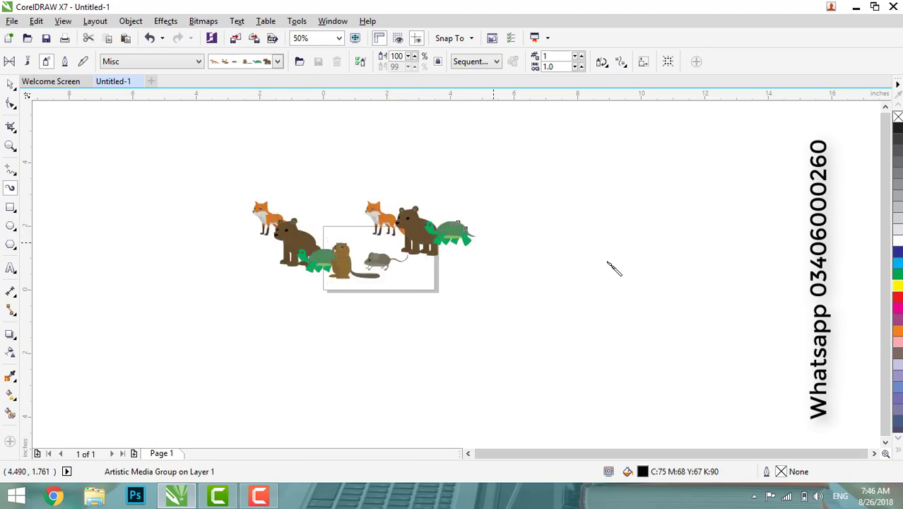
Add four short sprays of the woodland-animal pattern beside and below the page, each producing a single fox.
mouse_move(607, 258)
left_mouse_down()
mouse_move(597, 270)
mouse_move(606, 322)
left_mouse_up()
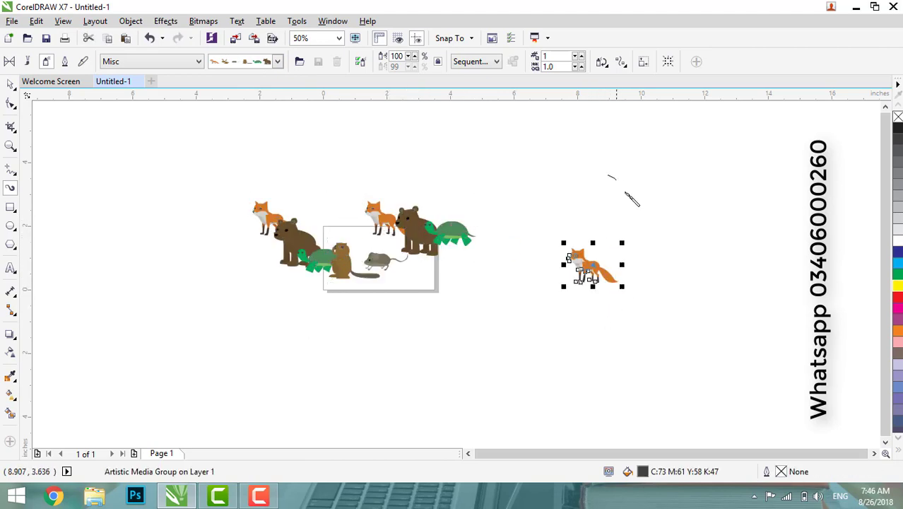
left_click_drag(627, 193, 622, 201)
left_click_drag(530, 296, 512, 314)
left_click_drag(428, 341, 410, 353)
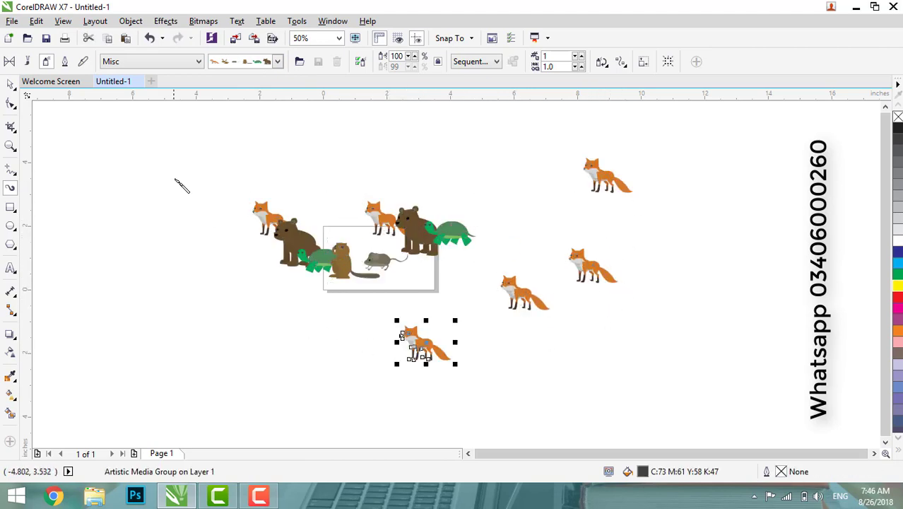
Try a large closed loop of the woodland-animal pattern around the page and undo it along with the fox below the page.
mouse_move(176, 180)
left_mouse_down()
mouse_move(418, 169)
mouse_move(503, 178)
mouse_move(622, 217)
mouse_move(710, 331)
mouse_move(658, 377)
mouse_move(544, 394)
mouse_move(411, 383)
mouse_move(233, 211)
left_mouse_up()
left_click_drag(198, 186, 195, 182)
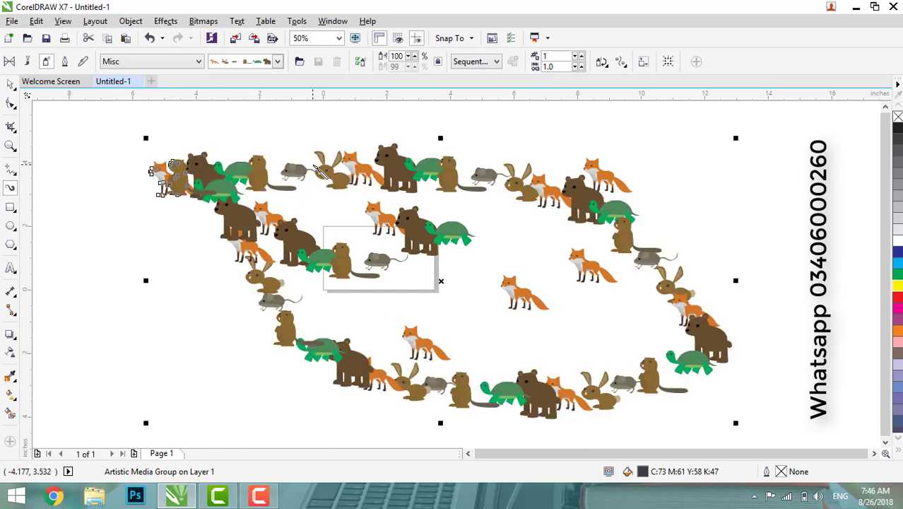
key("ctrl+z")
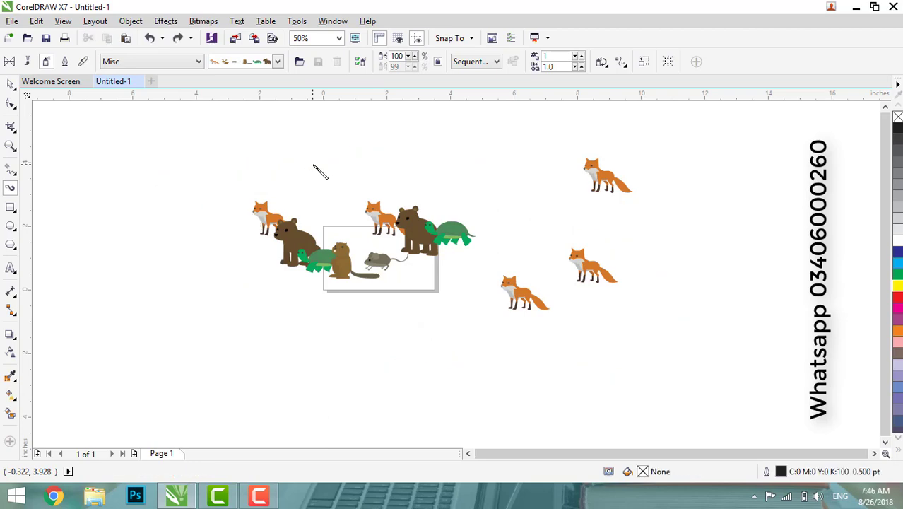
Undo the remaining animal sprays and spray two overlapping rows of the Mosaic category's pink and cream diamond pattern across the page.
key("ctrl+z")
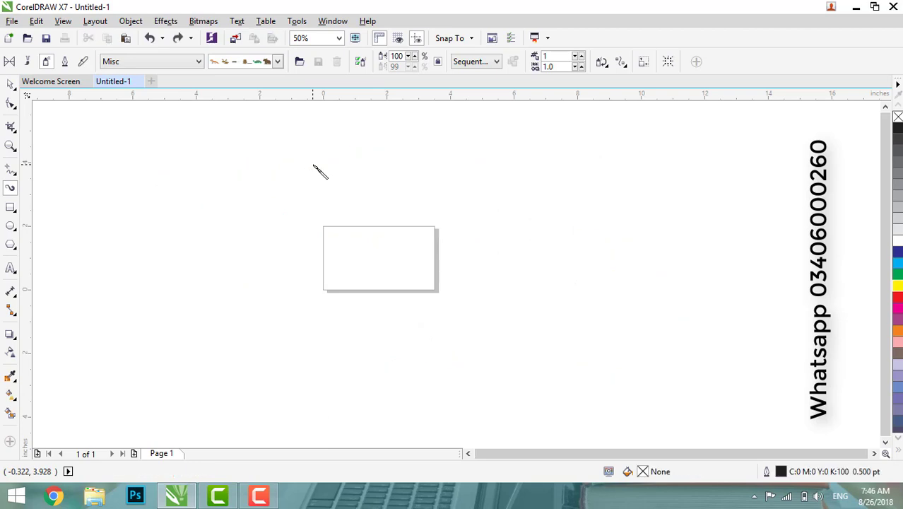
left_click(197, 62)
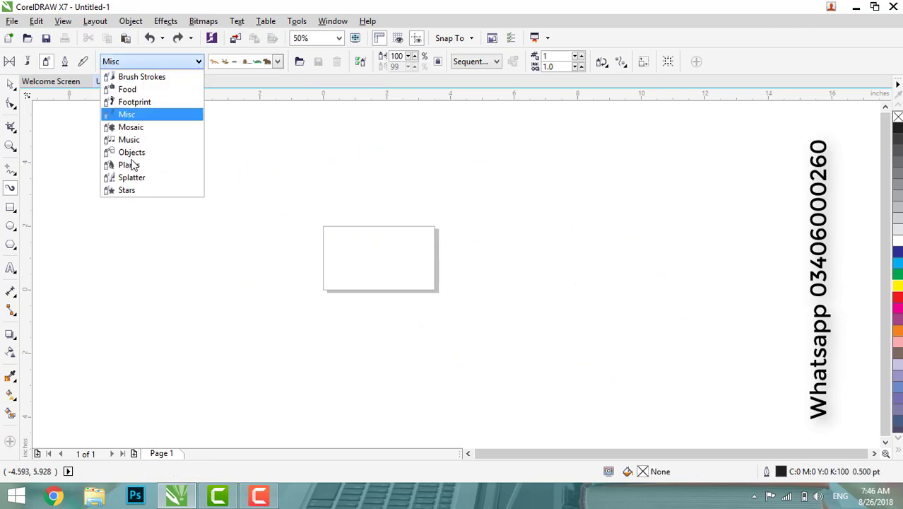
left_click(141, 128)
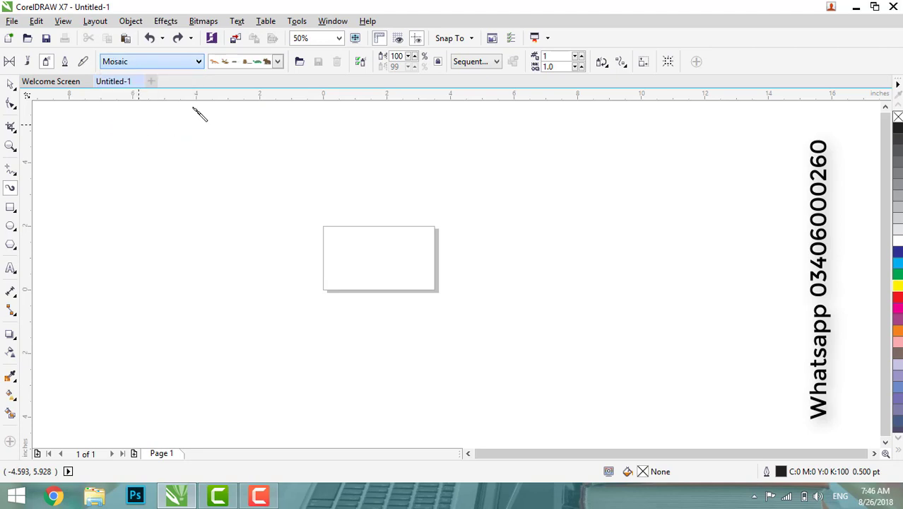
left_click(277, 62)
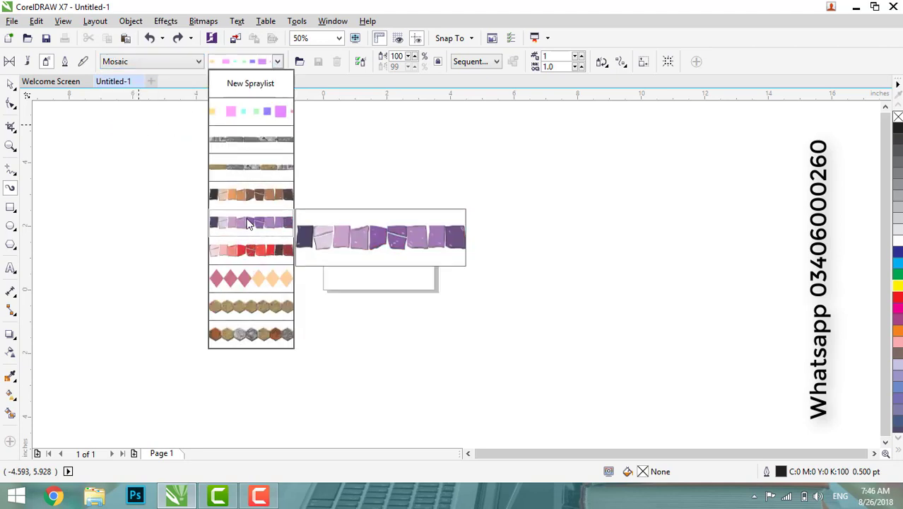
left_click(247, 281)
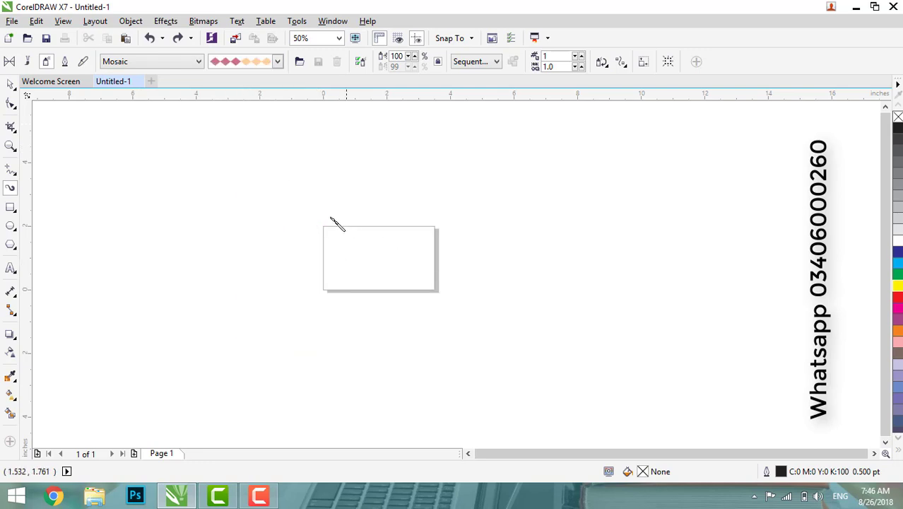
left_click_drag(333, 222, 430, 278)
left_click_drag(288, 253, 268, 314)
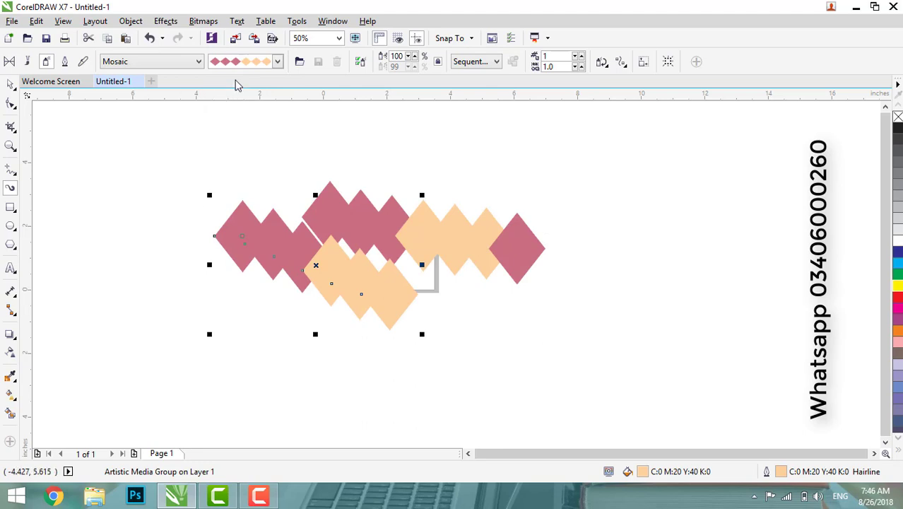
Spray several rows of the Mosaic category's brown and orange broken-tile pattern over and around the diamonds.
left_click(277, 62)
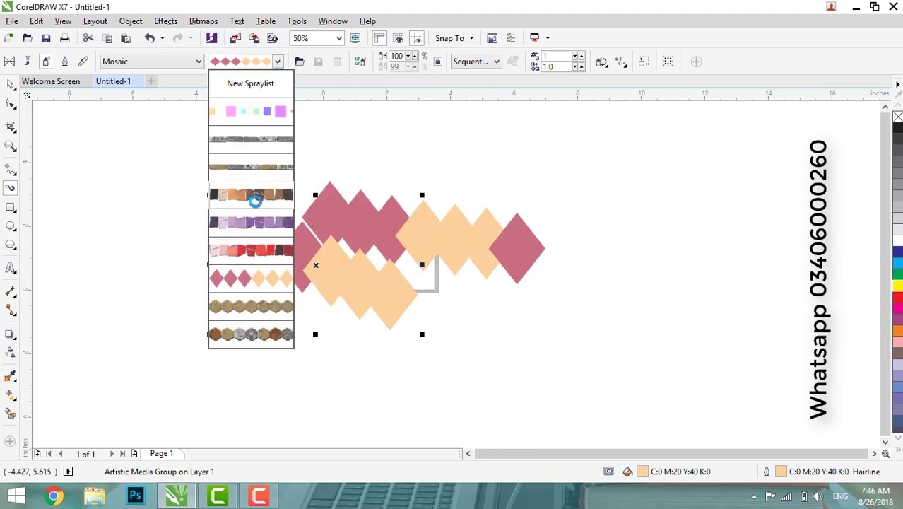
left_click(256, 197)
left_click_drag(289, 174, 495, 207)
left_click_drag(359, 259, 550, 319)
left_click_drag(255, 302, 386, 353)
mouse_move(221, 284)
left_mouse_down()
mouse_move(368, 325)
mouse_move(444, 319)
left_mouse_up()
left_click_drag(281, 161, 400, 206)
left_click_drag(331, 150, 385, 212)
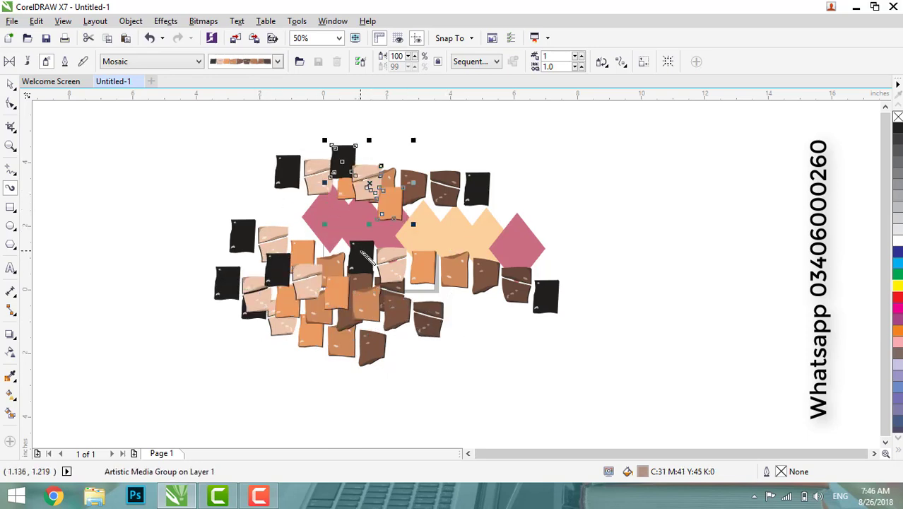
Undo all the broken-tile and diamond Mosaic sprays until the page is empty.
key("ctrl+z")
key("ctrl+z")
key("ctrl+z")
key("ctrl+z")
key("ctrl+z")
key("ctrl+z")
key("ctrl+z")
key("ctrl+z")
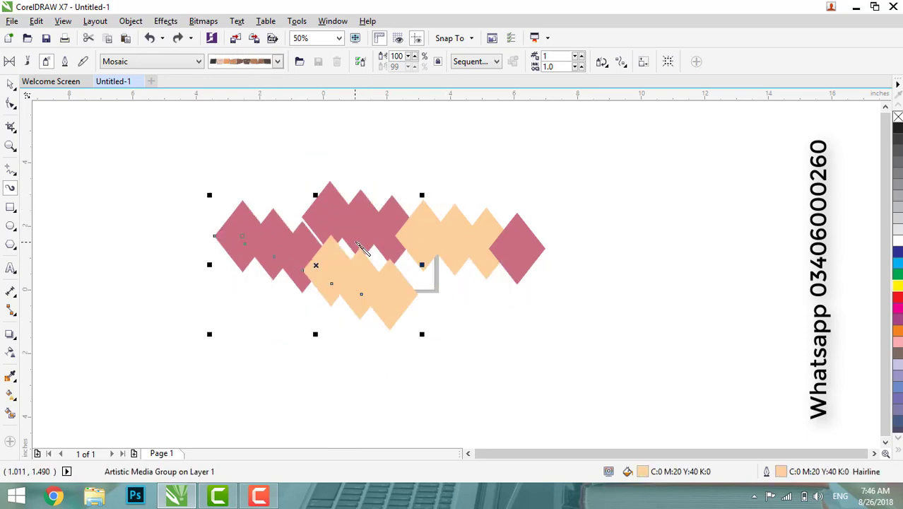
key("ctrl+z")
key("ctrl+z")
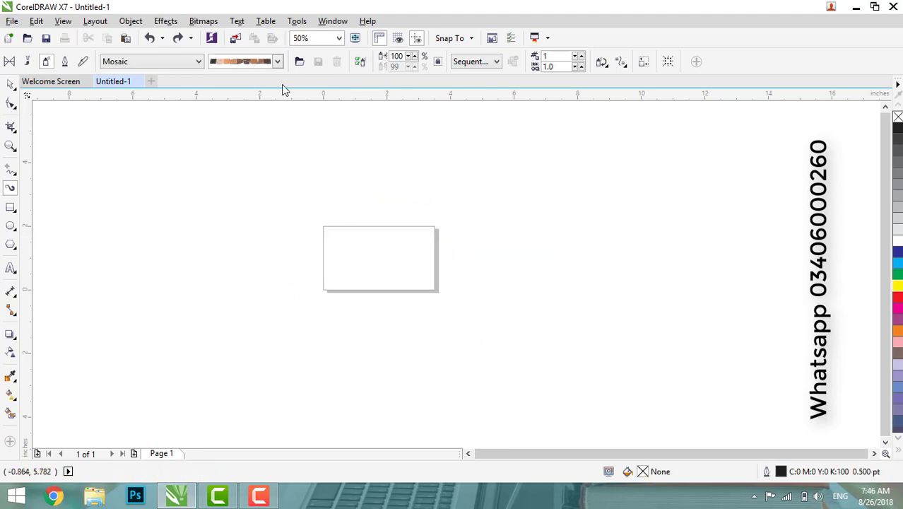
Try three rows of the Mosaic category's pastel coloured-squares pattern above, across and below the page, and undo them.
left_click(278, 62)
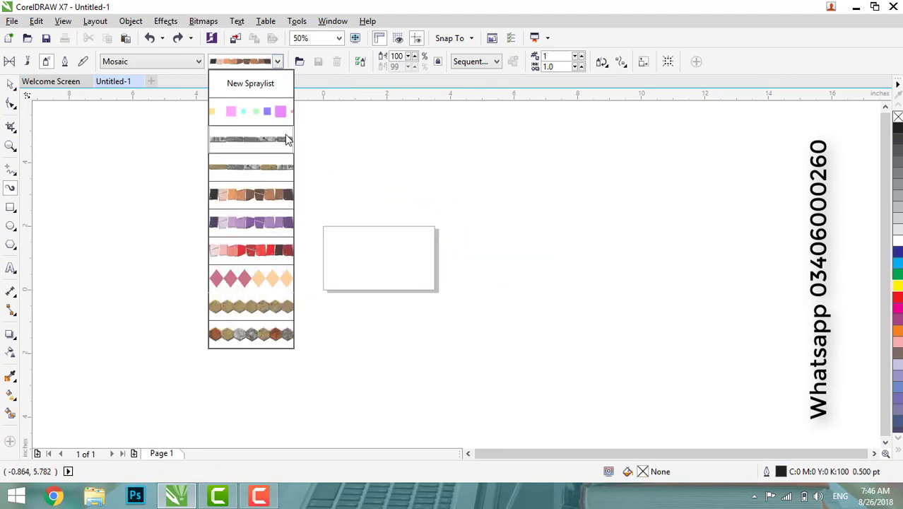
left_click(285, 195)
mouse_move(286, 291)
left_mouse_down()
mouse_move(477, 291)
mouse_move(516, 277)
left_mouse_up()
mouse_move(311, 359)
left_mouse_down()
mouse_move(456, 338)
mouse_move(449, 337)
left_mouse_up()
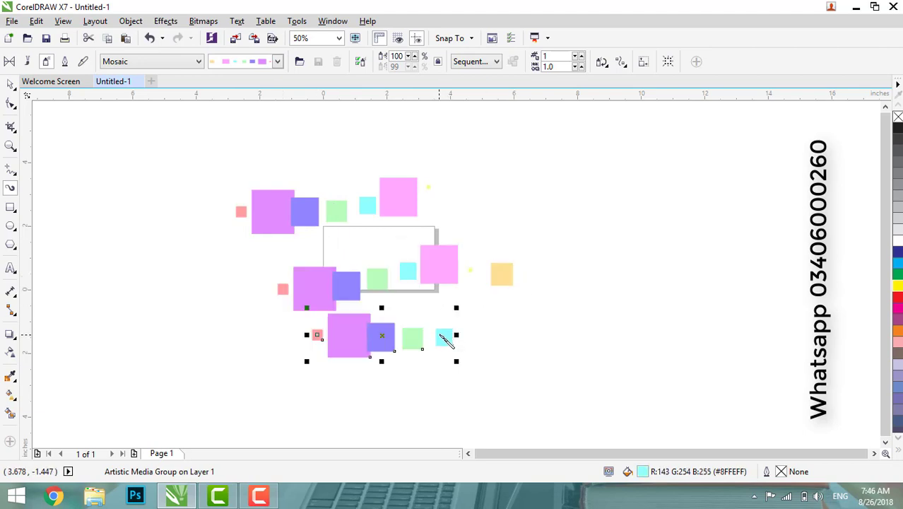
key("ctrl+z")
key("ctrl+z")
key("ctrl+z")
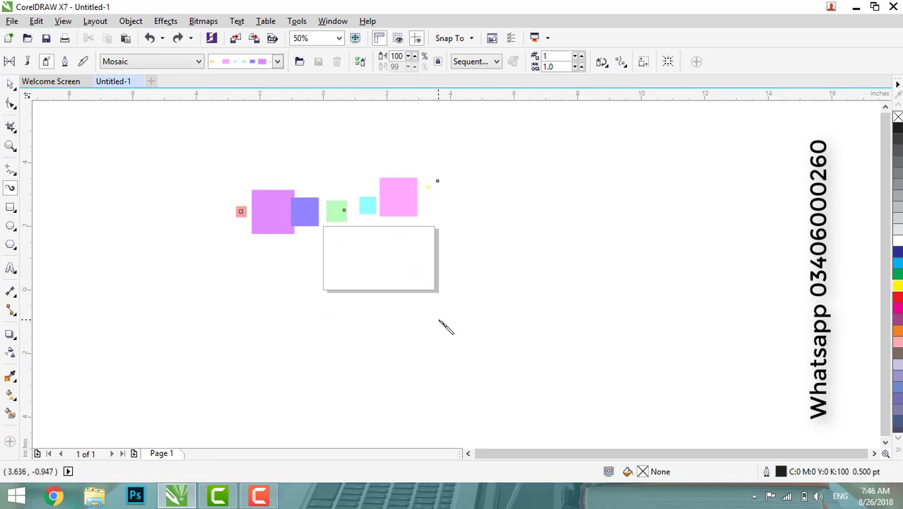
Try three rows of the Music category's golden tuba pattern above, across and below the page, and undo them.
left_click(199, 62)
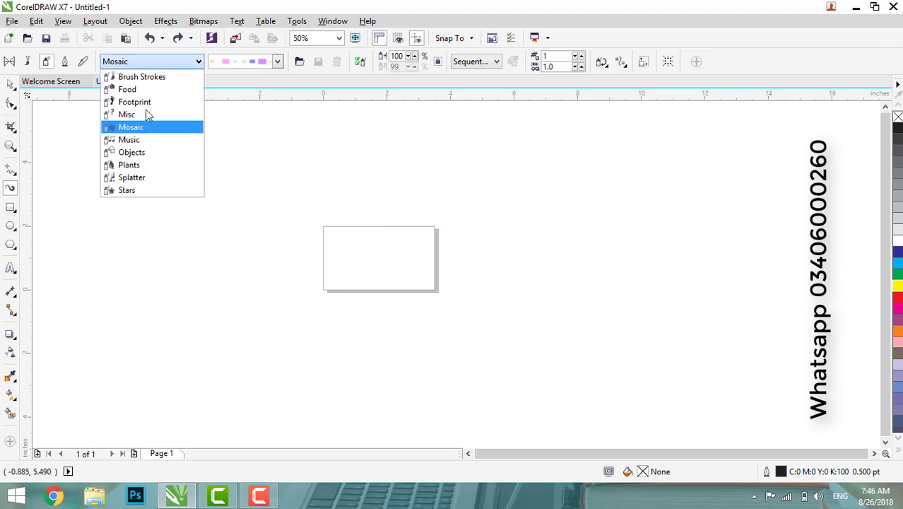
left_click(138, 139)
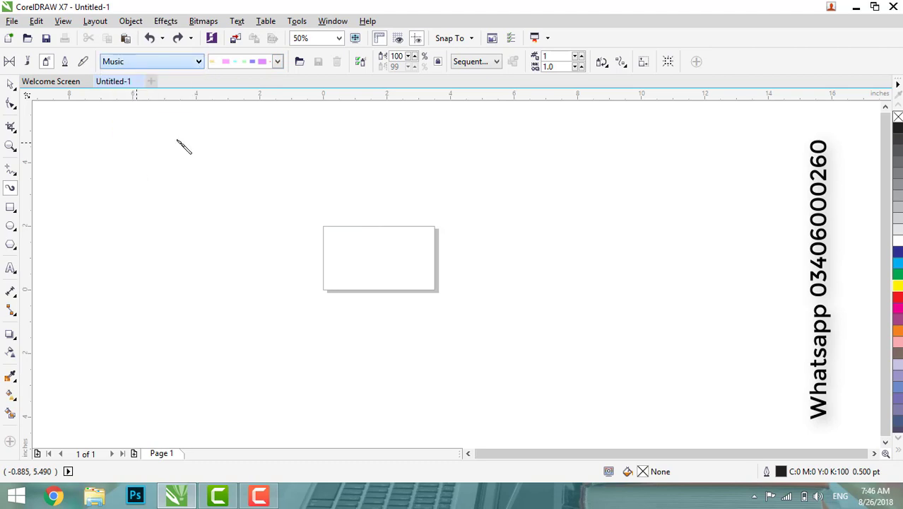
left_click(278, 62)
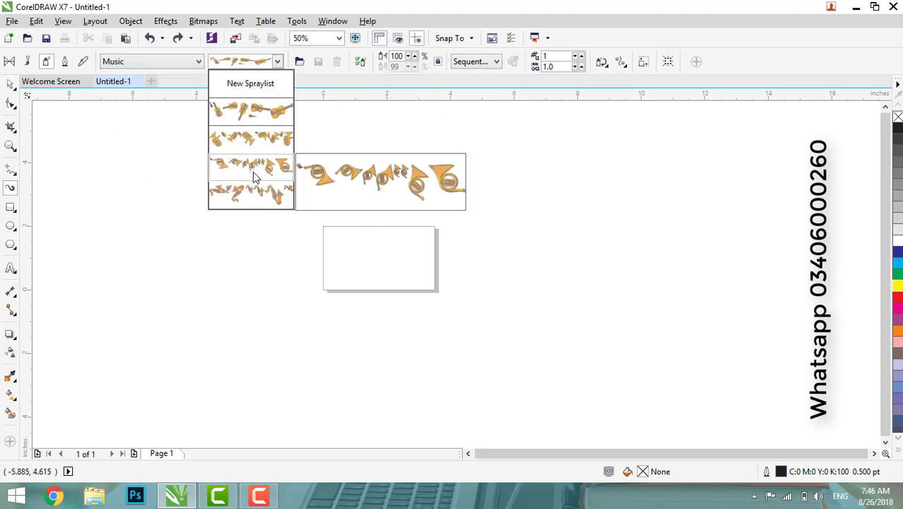
left_click(254, 140)
mouse_move(223, 247)
left_mouse_down()
mouse_move(241, 258)
mouse_move(406, 261)
left_mouse_up()
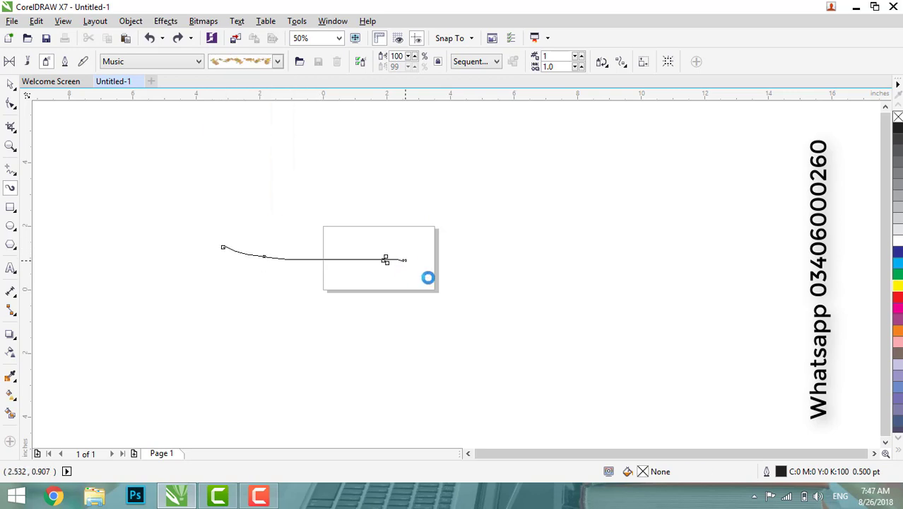
left_click_drag(262, 169, 433, 200)
left_click_drag(369, 316, 520, 327)
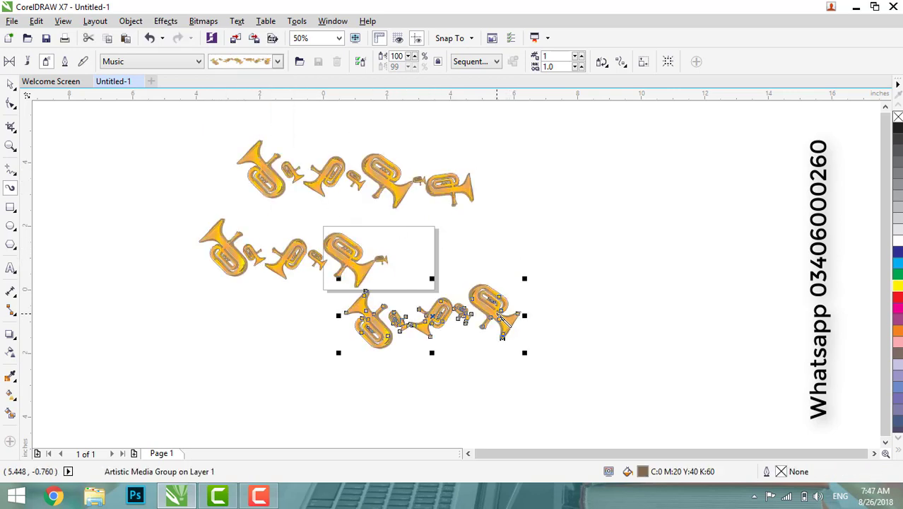
key("ctrl+z")
key("ctrl+z")
key("ctrl+z")
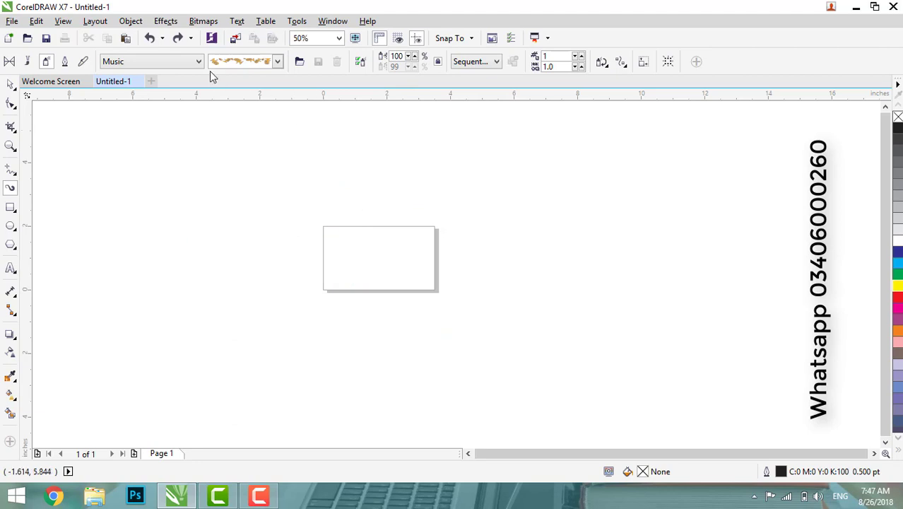
Try a large closed loop of the Objects category's clothes, shoes and handbags pattern around the page, and undo it.
left_click(199, 62)
left_click(145, 153)
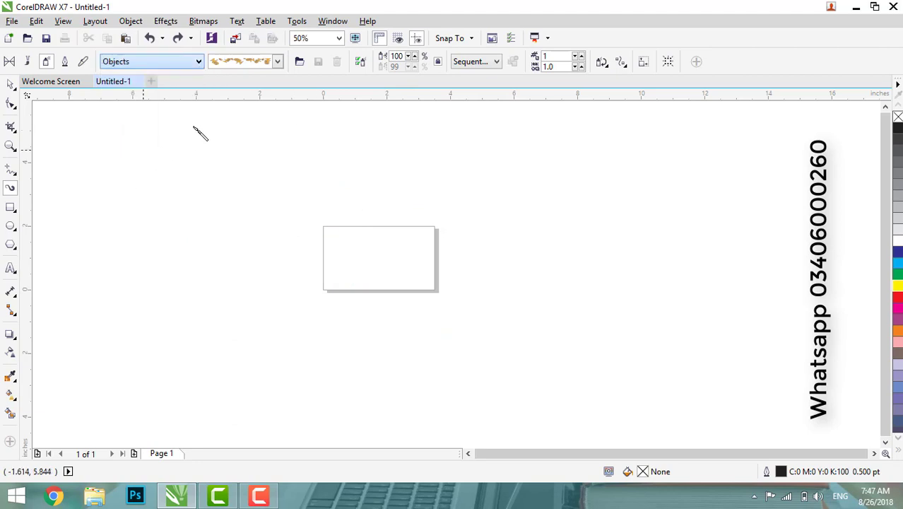
left_click(278, 63)
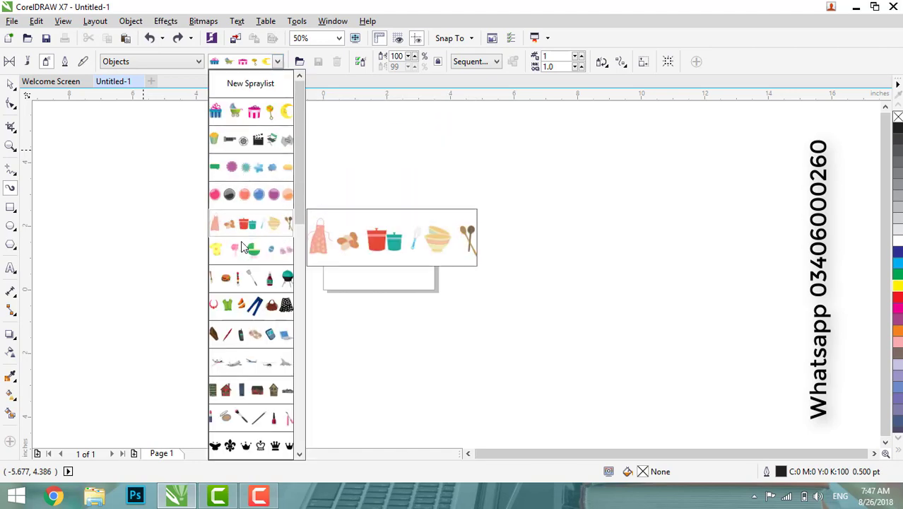
left_click(242, 307)
mouse_move(212, 162)
left_mouse_down()
mouse_move(364, 144)
mouse_move(599, 210)
mouse_move(656, 320)
mouse_move(606, 433)
mouse_move(524, 422)
mouse_move(331, 361)
mouse_move(215, 164)
left_mouse_up()
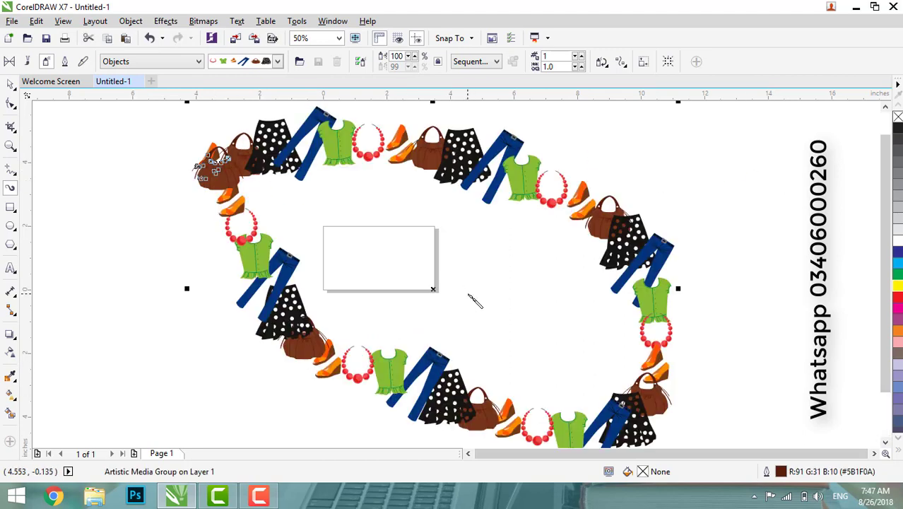
key("ctrl+z")
Spray six rows of the Objects category's houses and buildings pattern across and around the page.
left_click(278, 61)
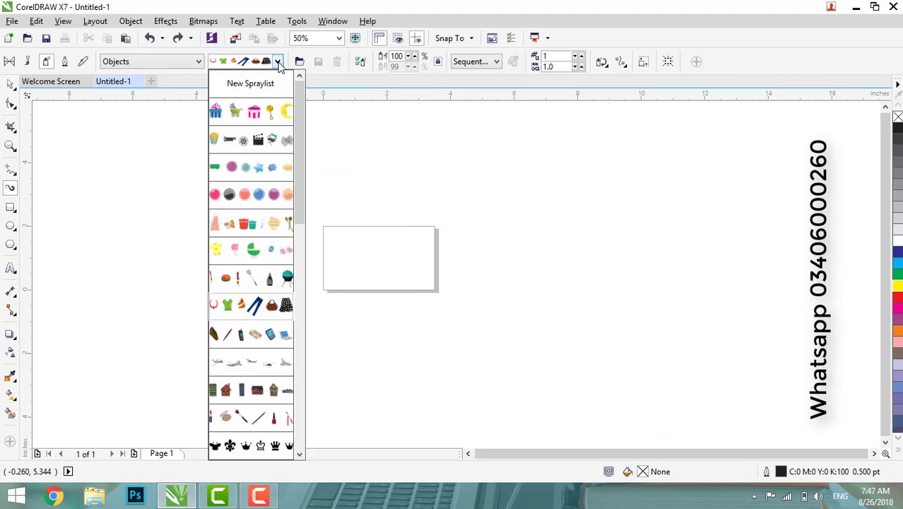
left_click(257, 399)
left_click_drag(290, 224, 548, 292)
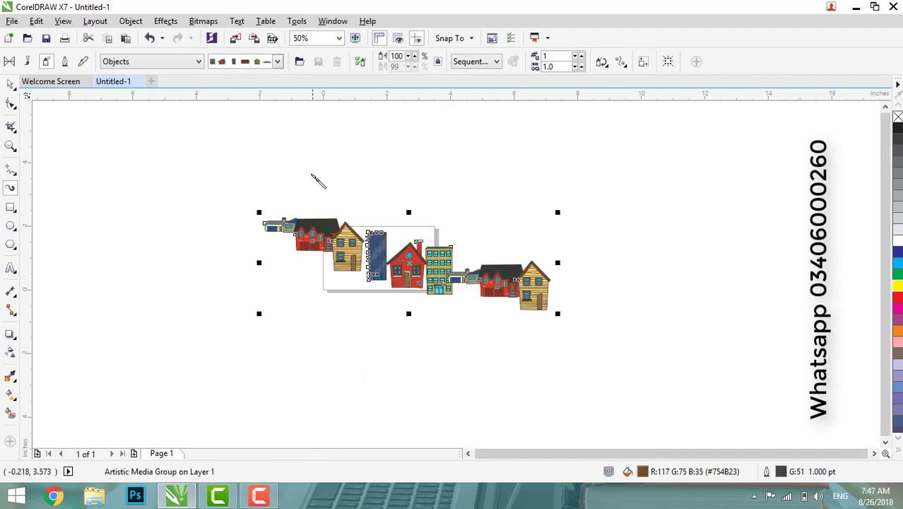
left_click_drag(300, 376, 481, 373)
left_click_drag(290, 300, 499, 306)
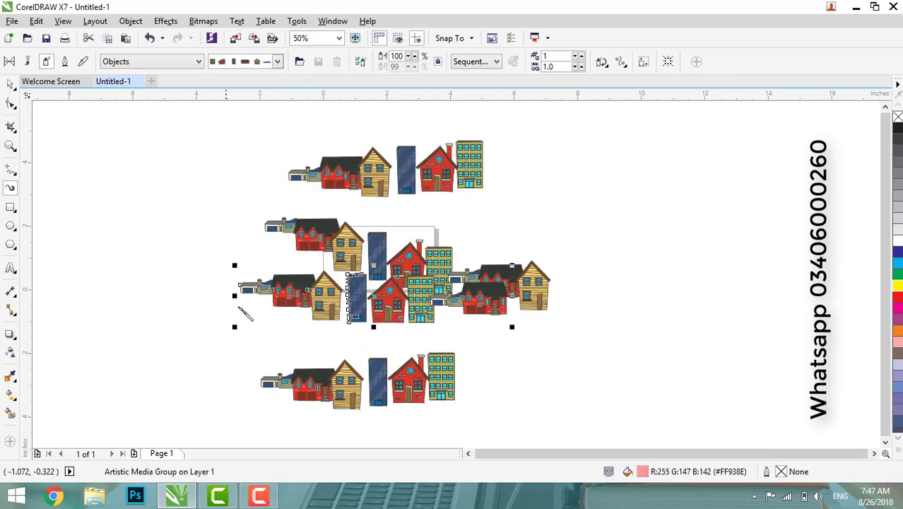
left_click_drag(207, 311, 409, 322)
left_click_drag(157, 174, 326, 173)
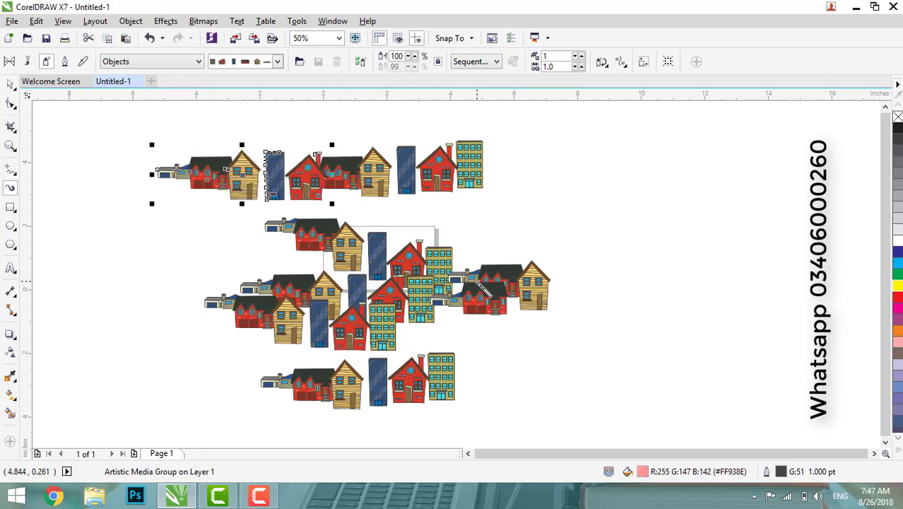
Undo all the houses and buildings sprays until the page is empty.
key("ctrl+z")
key("ctrl+z")
key("ctrl+z")
key("ctrl+z")
key("ctrl+z")
key("ctrl+z")
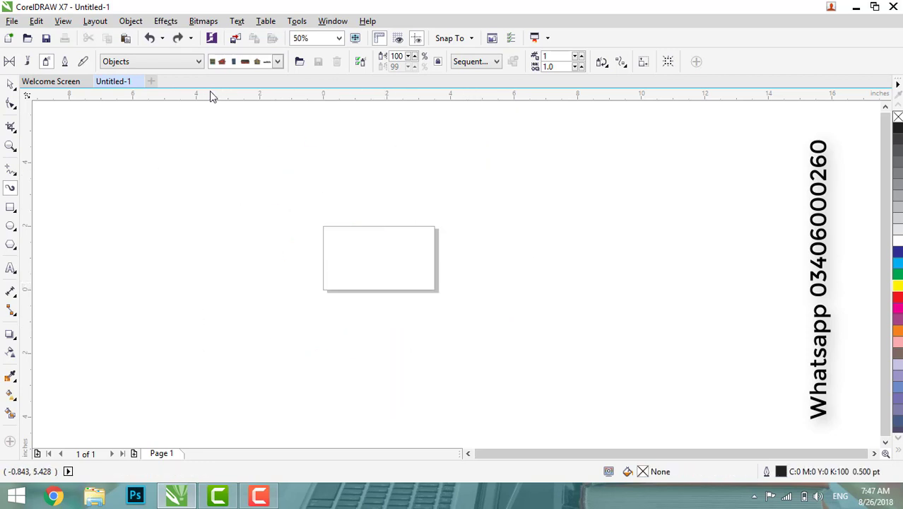
Look through the spray patterns of the Splatter category without picking one.
left_click(199, 62)
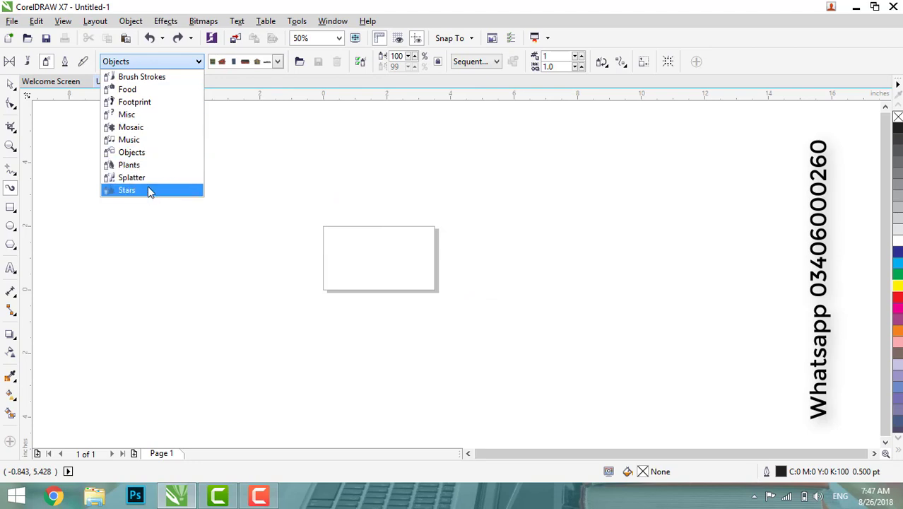
left_click(132, 177)
left_click(278, 62)
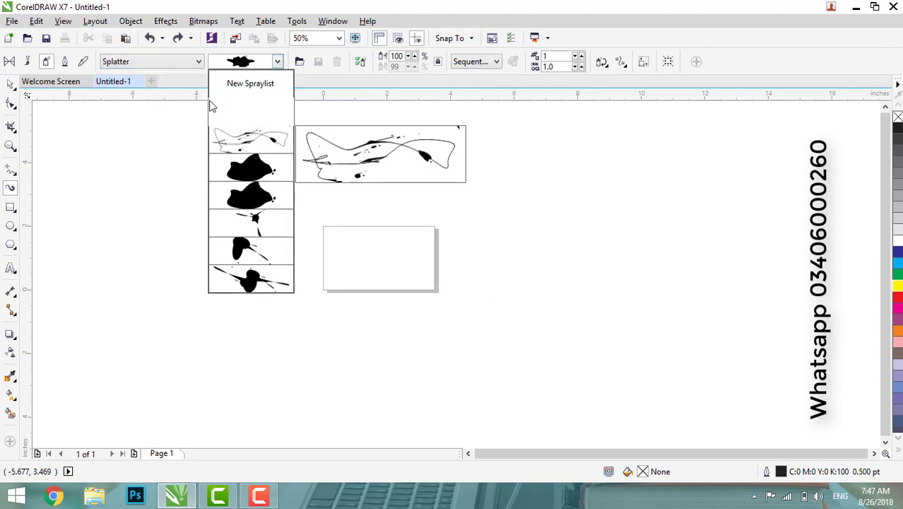
left_click(182, 89)
Spray many curved strokes of the Stars category's thin purple five-pointed star pattern across and all around the page.
left_click(198, 61)
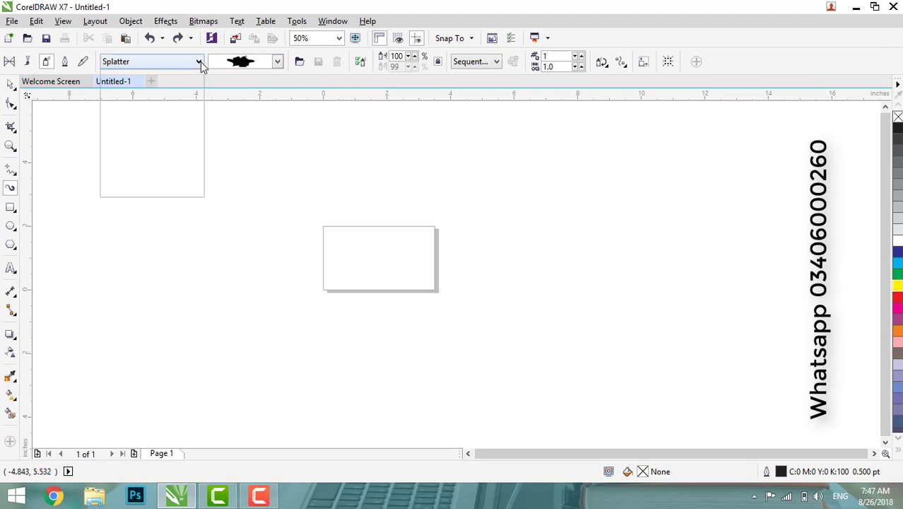
left_click(136, 190)
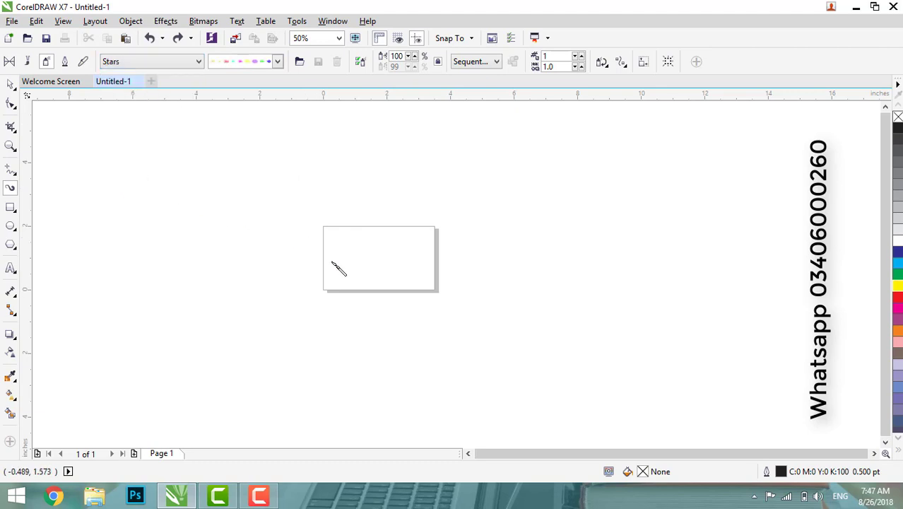
left_click(278, 62)
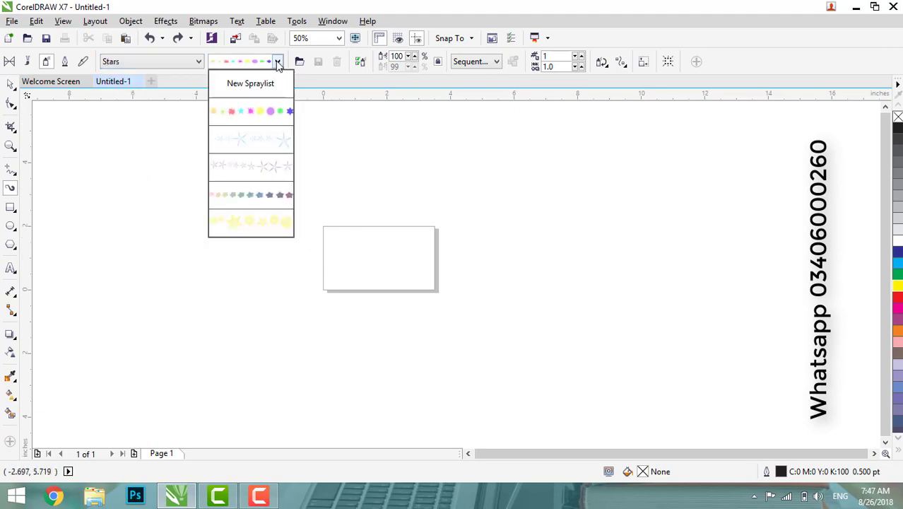
left_click(244, 158)
left_click_drag(287, 246, 295, 258)
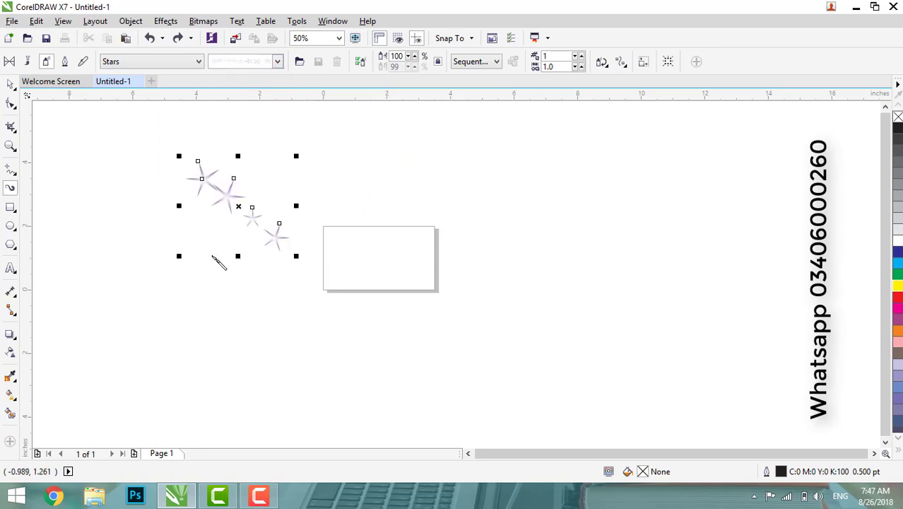
left_click_drag(211, 253, 269, 311)
left_click_drag(284, 168, 439, 242)
mouse_move(258, 176)
left_mouse_down()
mouse_move(710, 298)
mouse_move(348, 383)
mouse_move(252, 115)
left_mouse_up()
left_click_drag(297, 204, 619, 283)
left_click_drag(411, 368, 592, 368)
left_click_drag(312, 332, 686, 338)
left_click_drag(283, 268, 685, 222)
mouse_move(413, 172)
left_mouse_down()
mouse_move(697, 157)
mouse_move(721, 141)
left_mouse_up()
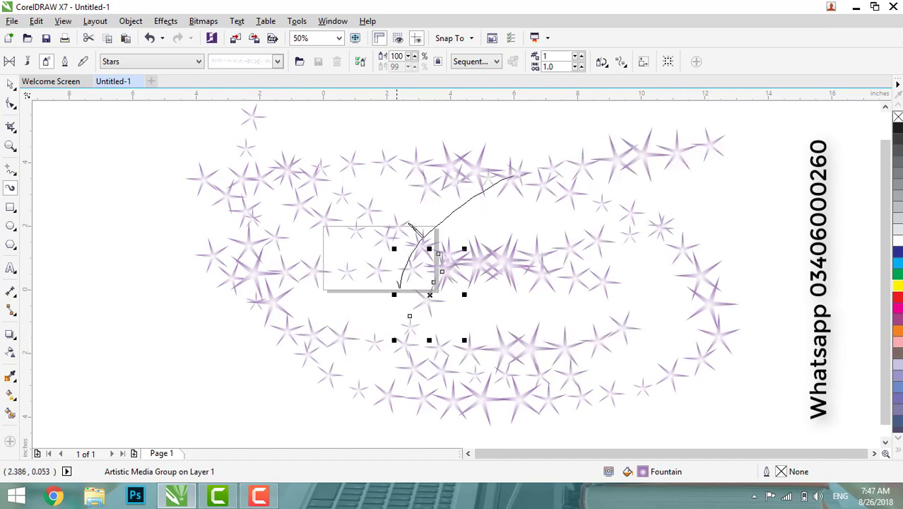
left_click_drag(410, 138, 384, 230)
Spray three strokes of the Stars category's multicoloured stars and circles pattern across the purple stars.
left_click(277, 62)
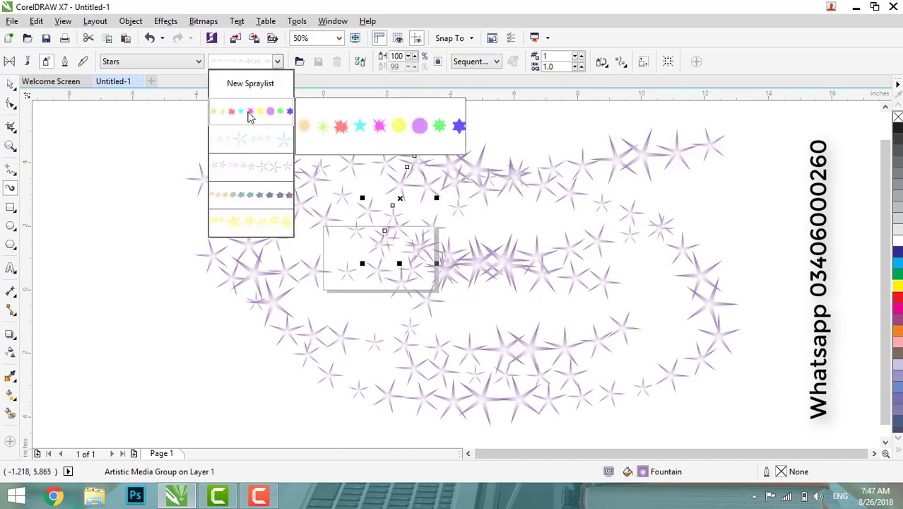
left_click(247, 117)
left_click_drag(283, 200, 488, 206)
left_click_drag(196, 272, 574, 362)
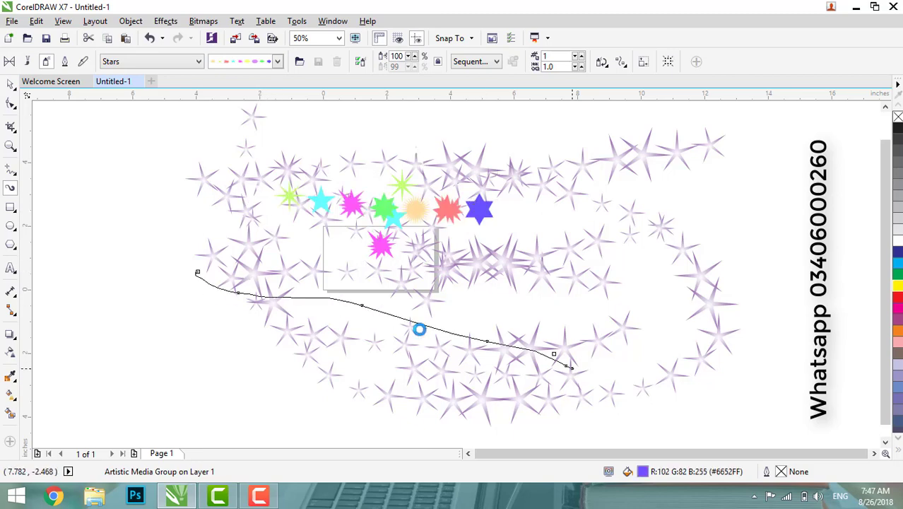
left_click_drag(281, 237, 530, 277)
Spray two strokes of the Stars category's pastel six-pointed star gradient pattern over the existing stars.
left_click(278, 61)
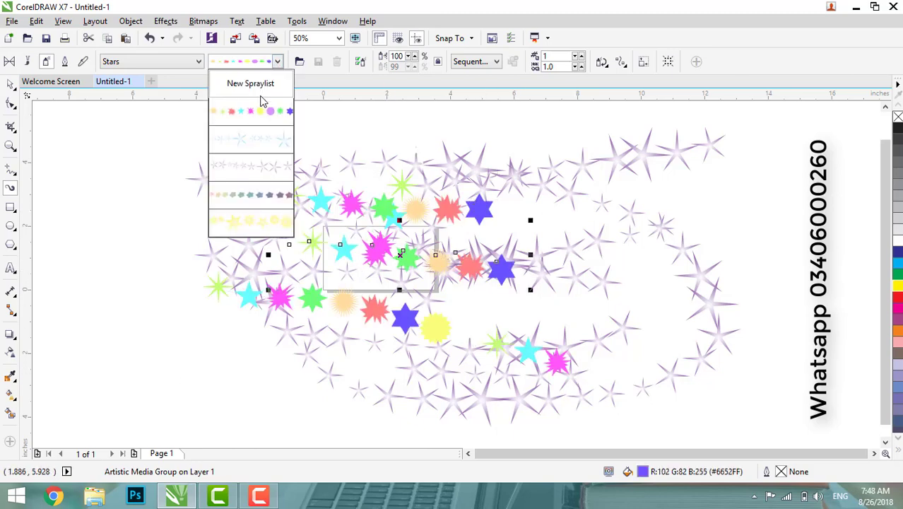
left_click(255, 196)
left_click_drag(247, 229, 537, 263)
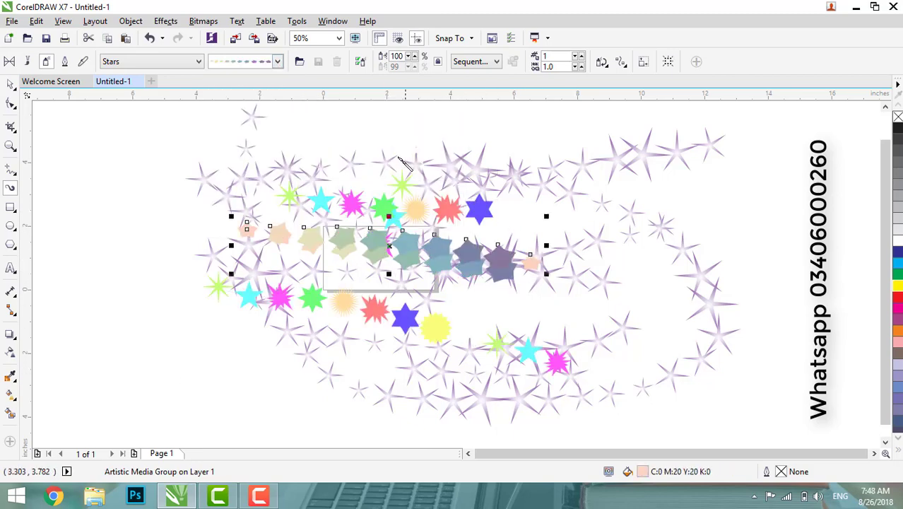
left_click_drag(397, 154, 649, 189)
Undo all the star sprays until the page is empty.
key("ctrl+z")
key("ctrl+z")
key("ctrl+z")
key("ctrl+z")
key("ctrl+z")
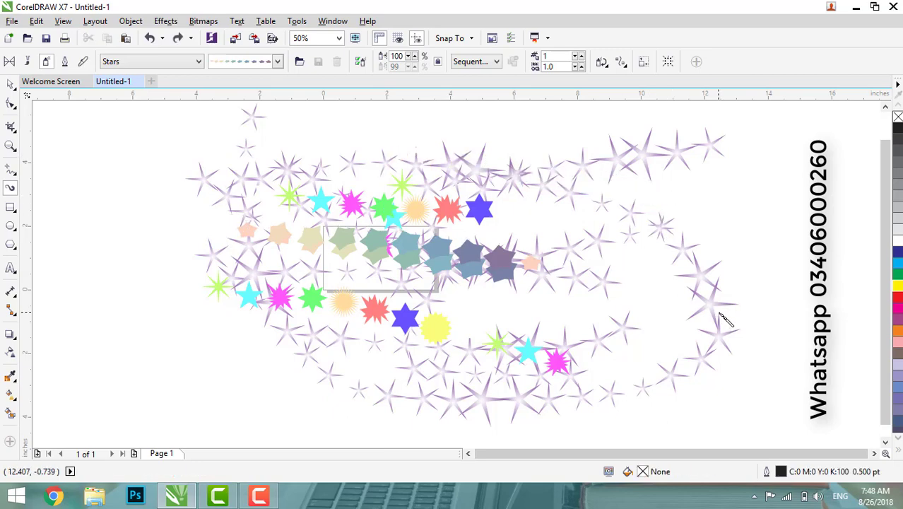
key("ctrl+z")
key("ctrl+z")
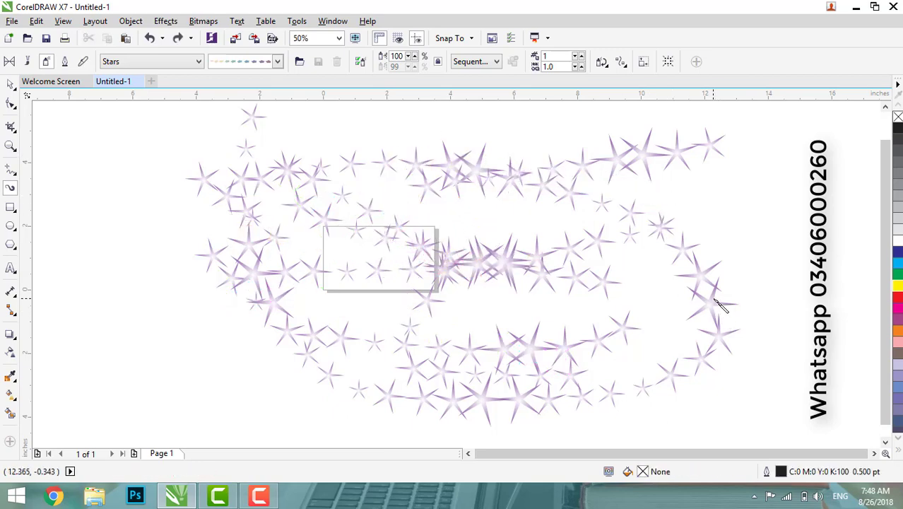
key("ctrl+z")
key("ctrl+z")
key("ctrl+z")
key("ctrl+z")
key("ctrl+z")
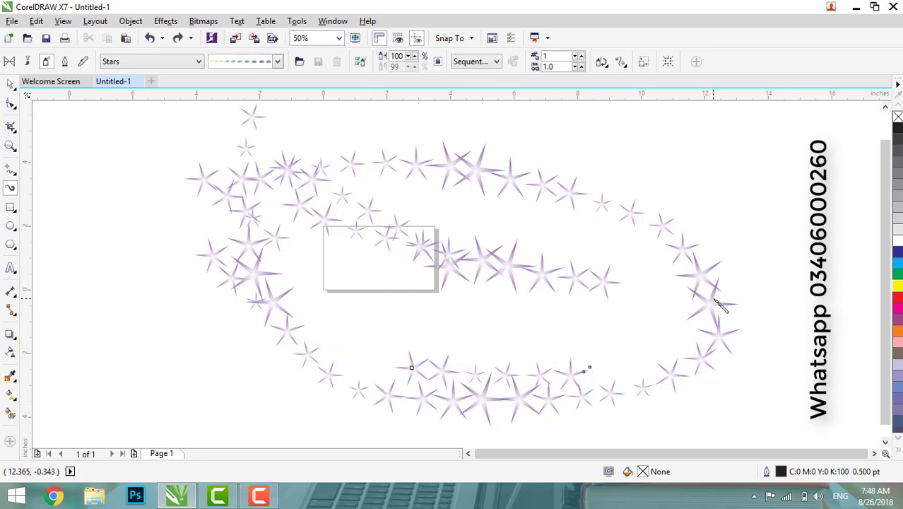
key("ctrl+z")
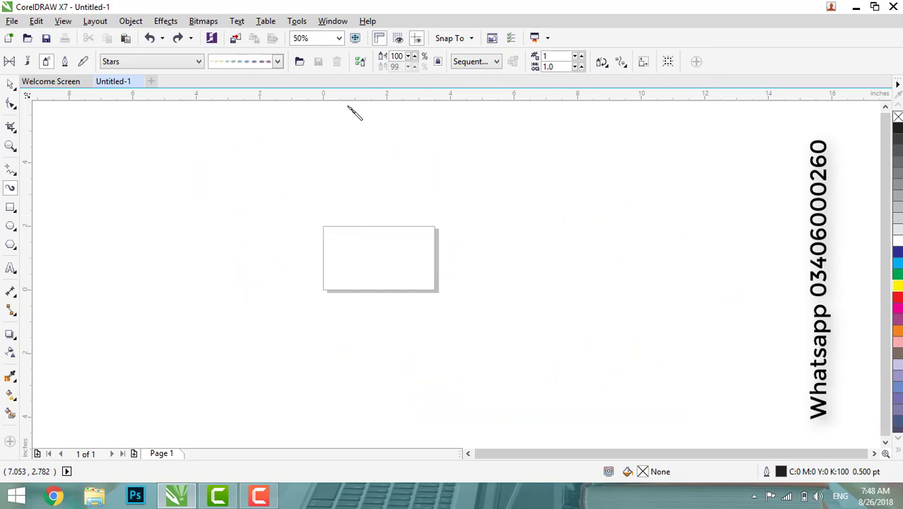
Leave the spray categories unchanged and switch the Artistic Media tool to Calligraphic mode.
left_click(199, 61)
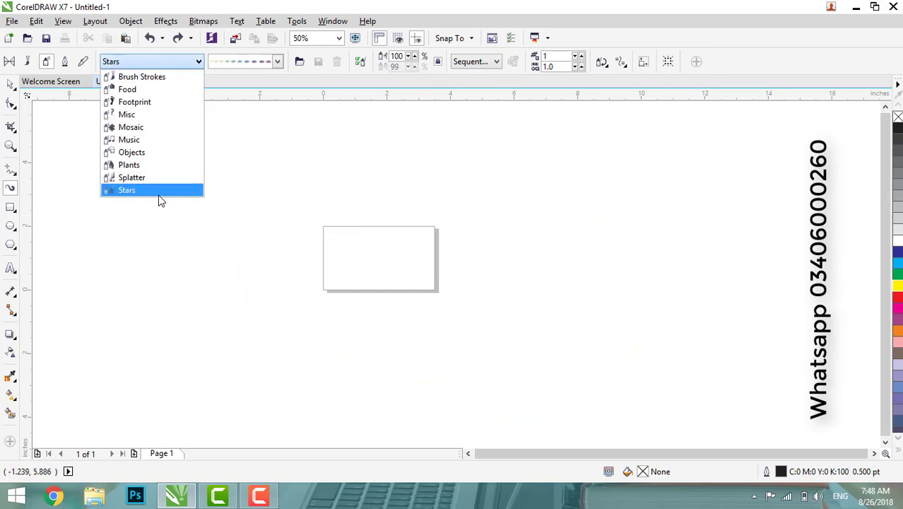
left_click(69, 123)
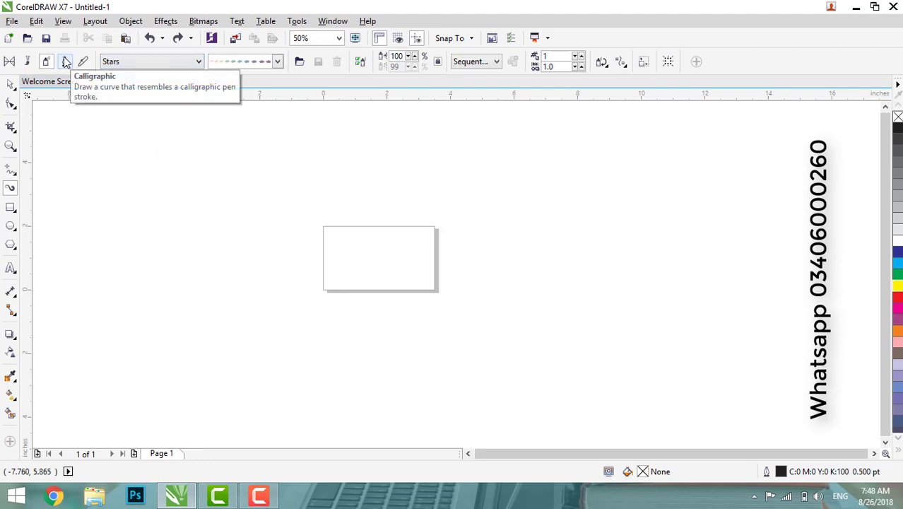
left_click(65, 63)
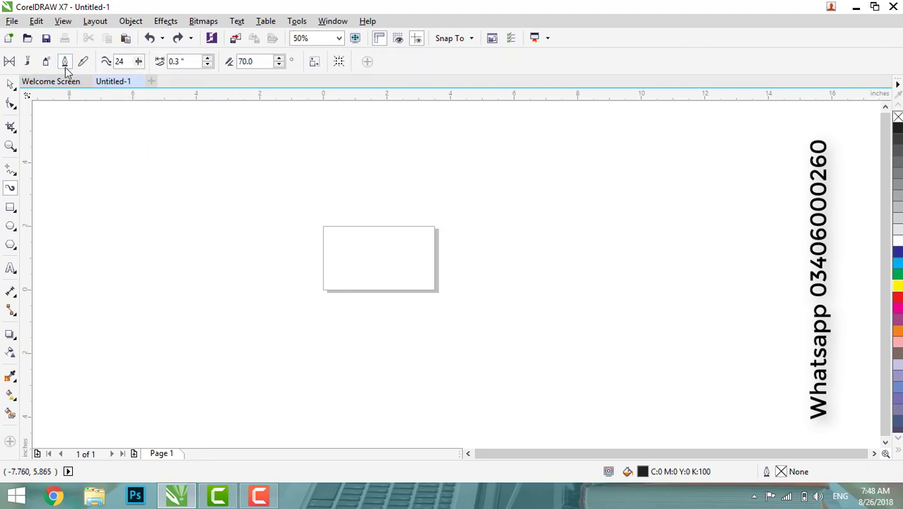
Draw a wavy calligraphic stroke across the page at 0.3-inch width and 70° angle, and delete it.
mouse_move(178, 161)
left_mouse_down()
mouse_move(222, 209)
mouse_move(312, 213)
mouse_move(406, 252)
mouse_move(442, 237)
mouse_move(482, 244)
mouse_move(549, 278)
left_mouse_up()
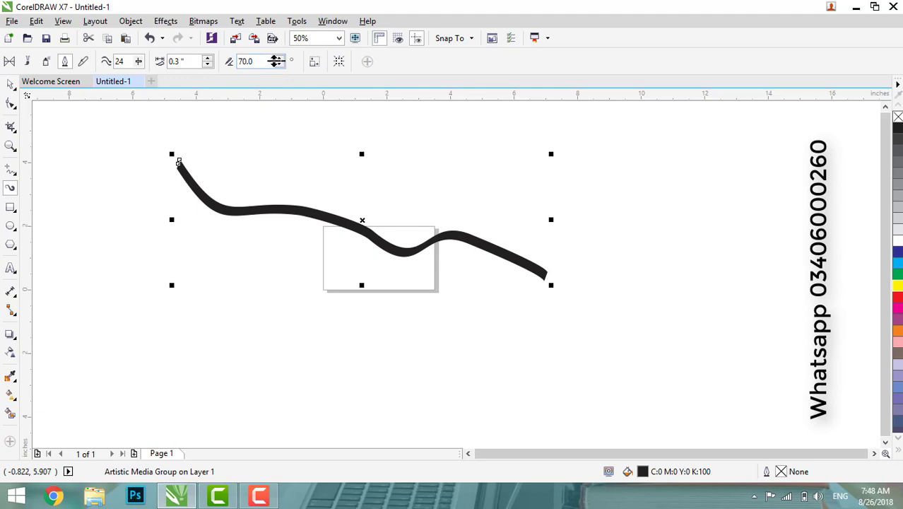
scroll(297, 256, "up", 1)
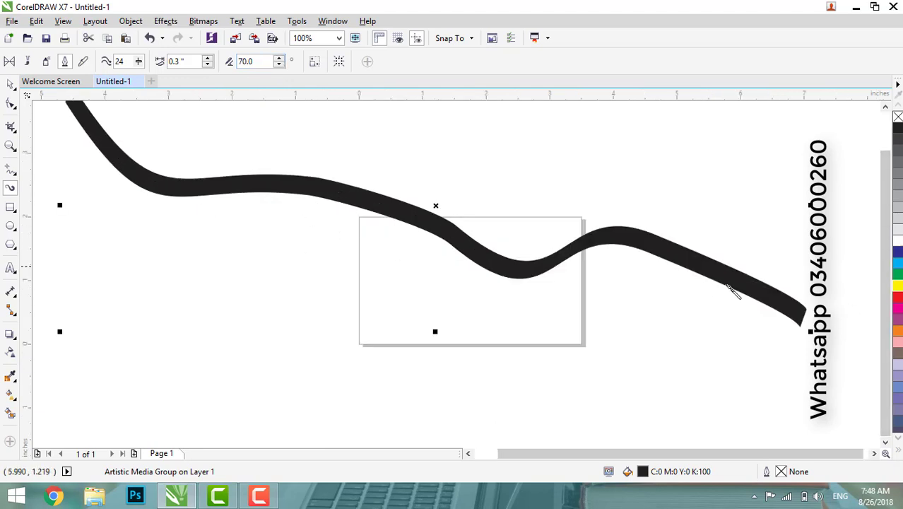
key("Delete")
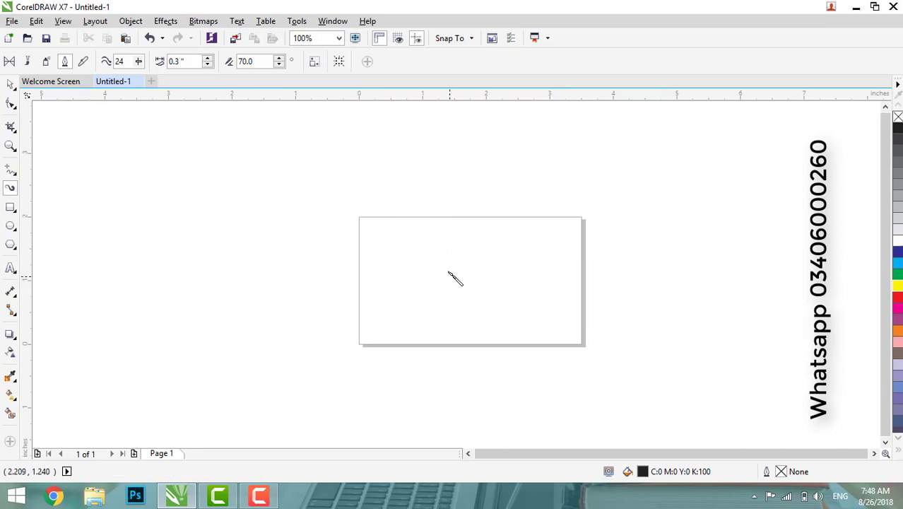
Draw a new wavy calligraphic stroke across the whole page width and set its stroke width to 0.4 inches.
scroll(434, 259, "up", 1)
scroll(487, 357, "up", 1)
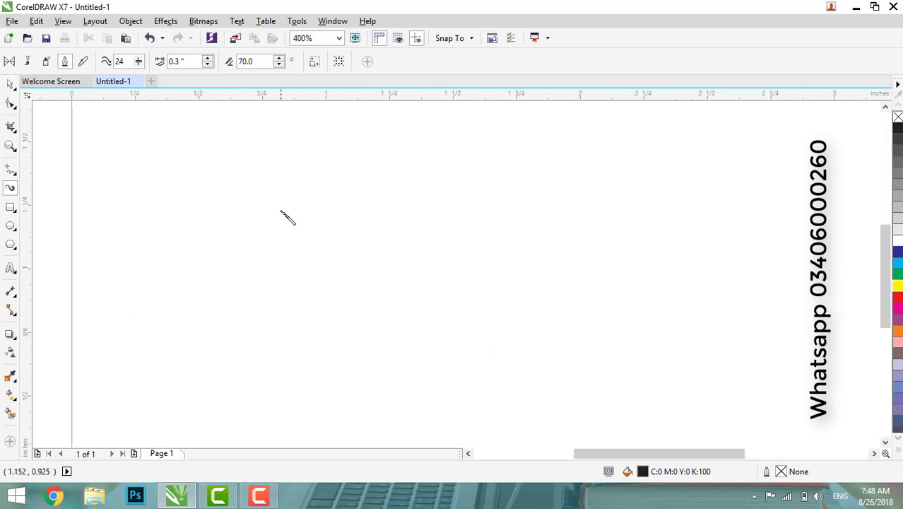
scroll(281, 213, "down", 1)
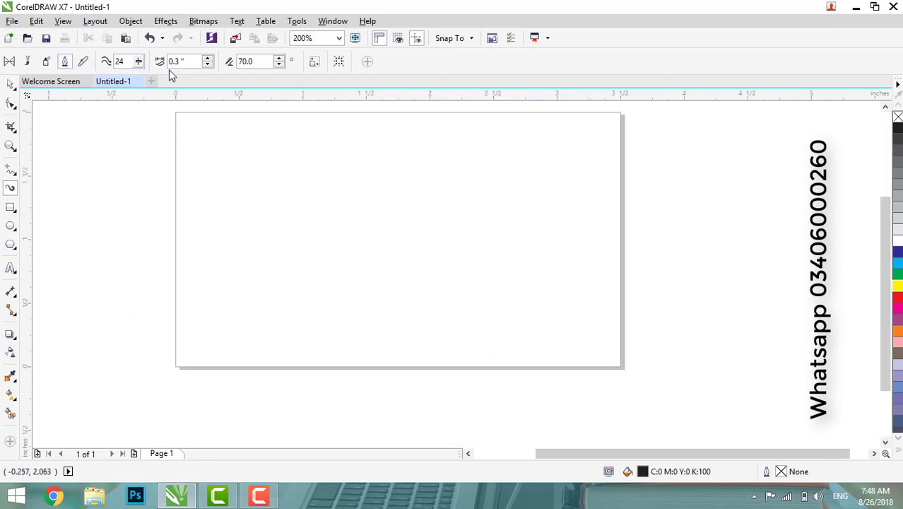
mouse_move(149, 175)
left_mouse_down()
mouse_move(202, 210)
mouse_move(286, 228)
mouse_move(337, 216)
mouse_move(415, 228)
mouse_move(497, 276)
mouse_move(627, 246)
mouse_move(755, 268)
left_mouse_up()
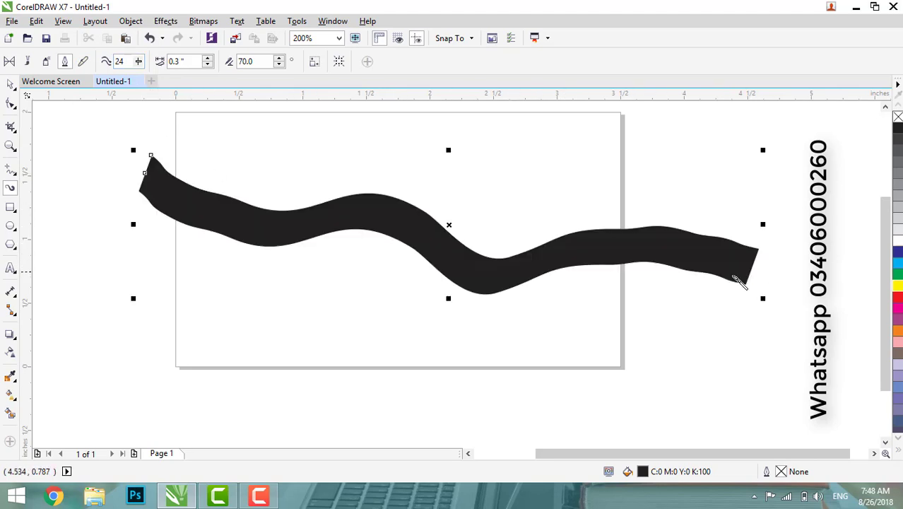
left_click(208, 59)
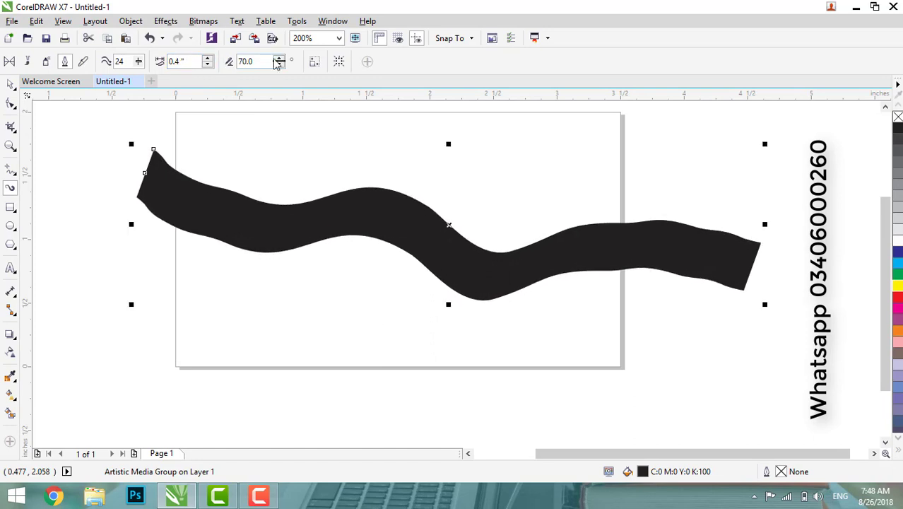
Try calligraphic angles of 115, 105 and 55 degrees on the wavy stroke and delete the stroke.
left_click(277, 58)
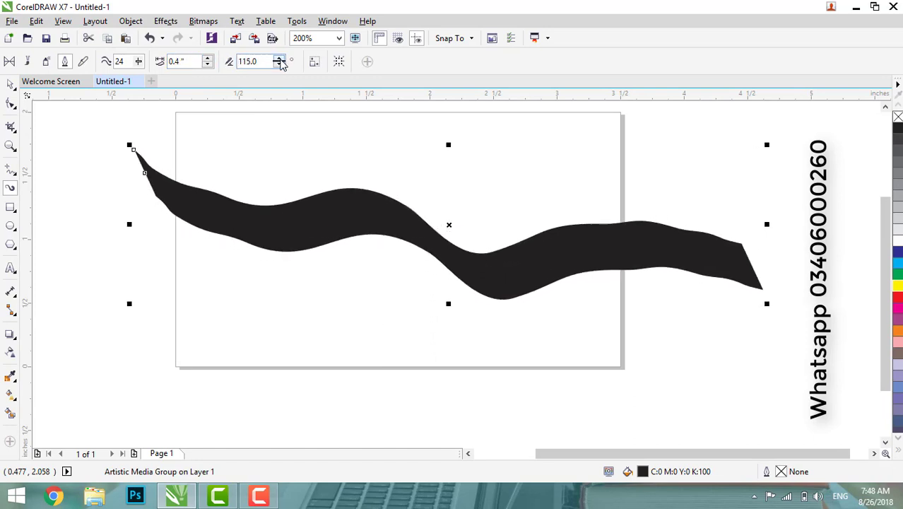
left_click(281, 65)
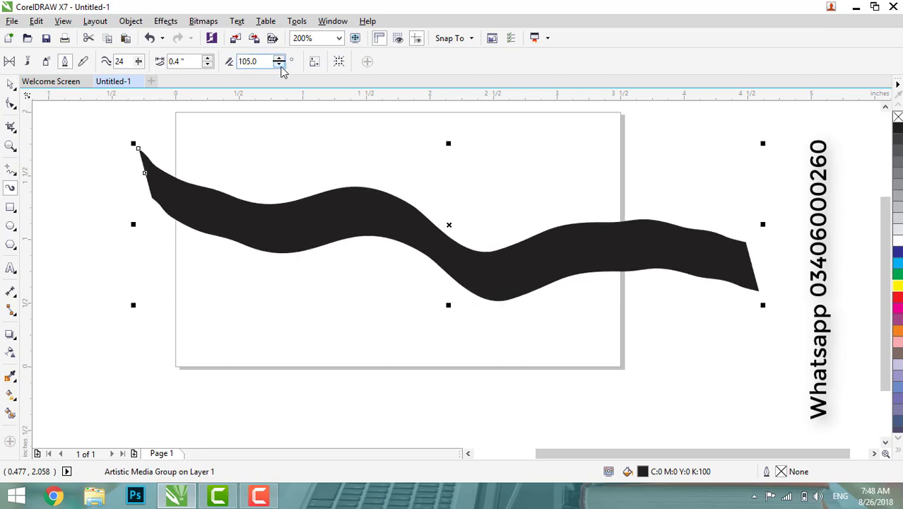
left_click(281, 65)
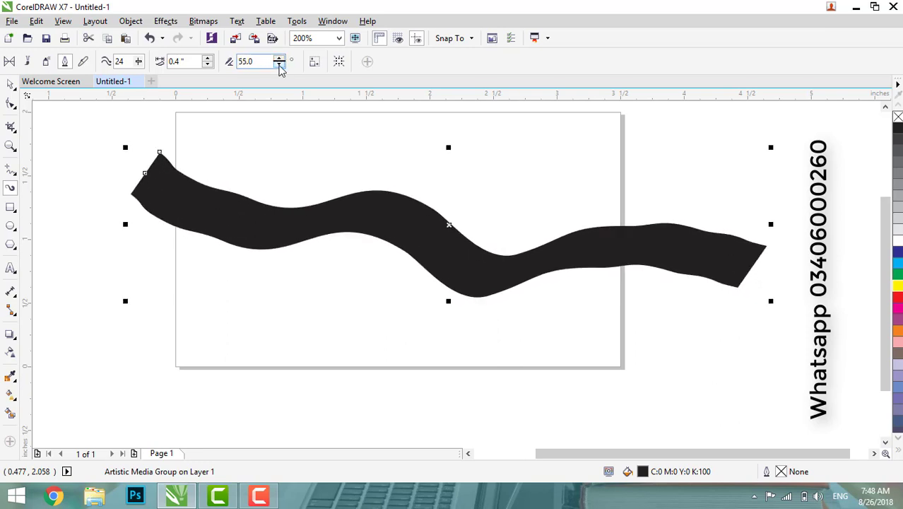
key("Delete")
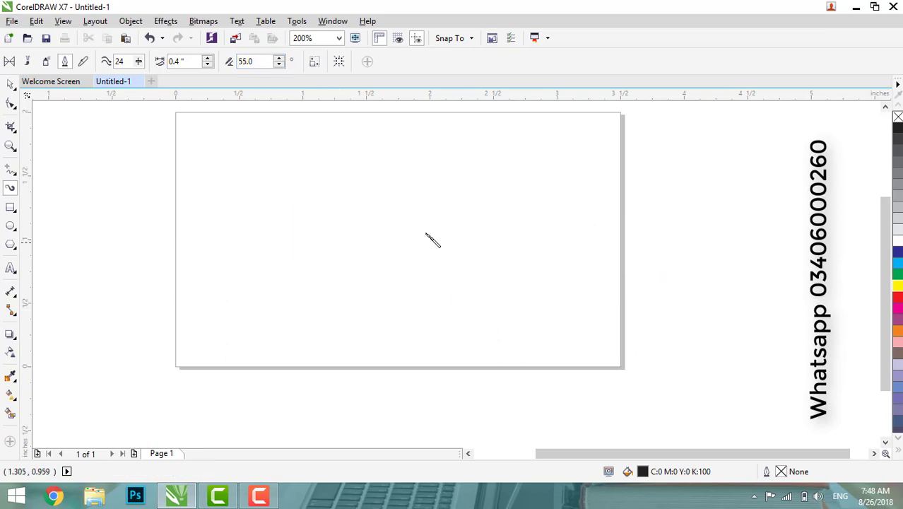
Draw a looping, self-crossing calligraphic stroke near the page's right edge and undo it.
mouse_move(436, 212)
left_mouse_down()
mouse_move(522, 270)
mouse_move(569, 327)
mouse_move(572, 369)
mouse_move(537, 392)
mouse_move(499, 386)
mouse_move(464, 355)
mouse_move(457, 314)
mouse_move(470, 292)
mouse_move(546, 247)
mouse_move(614, 174)
left_mouse_up()
mouse_move(627, 269)
left_mouse_down()
mouse_move(600, 283)
mouse_move(382, 310)
left_mouse_up()
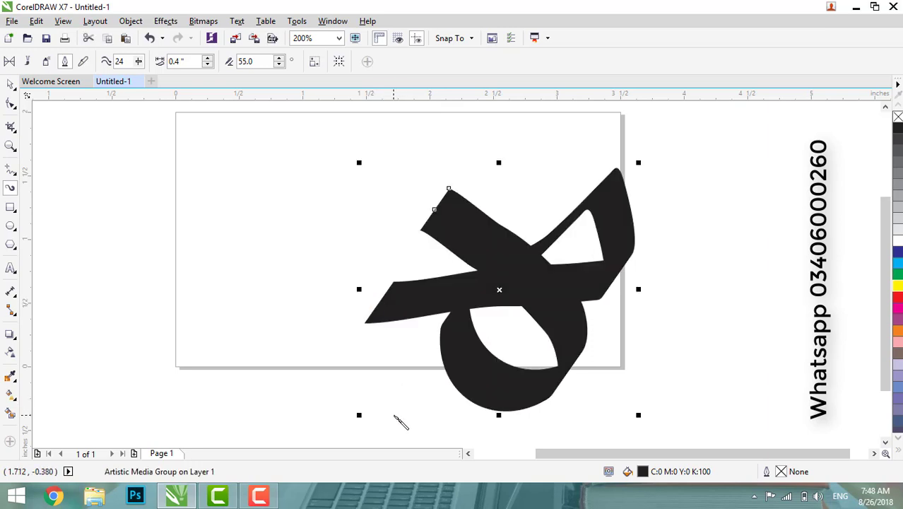
key("ctrl+z")
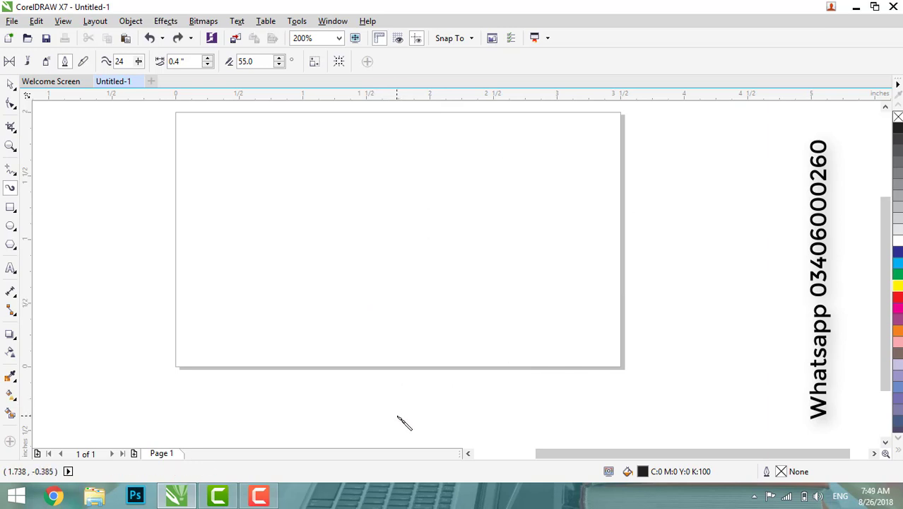
Draw a long wavy stroke across the page in Pressure mode and set the freehand smoothing to 40.
left_click(82, 62)
mouse_move(129, 190)
left_mouse_down()
mouse_move(261, 219)
mouse_move(327, 252)
mouse_move(433, 228)
mouse_move(547, 237)
mouse_move(582, 260)
mouse_move(627, 315)
mouse_move(677, 308)
mouse_move(725, 230)
mouse_move(762, 197)
mouse_move(811, 236)
mouse_move(827, 308)
left_mouse_up()
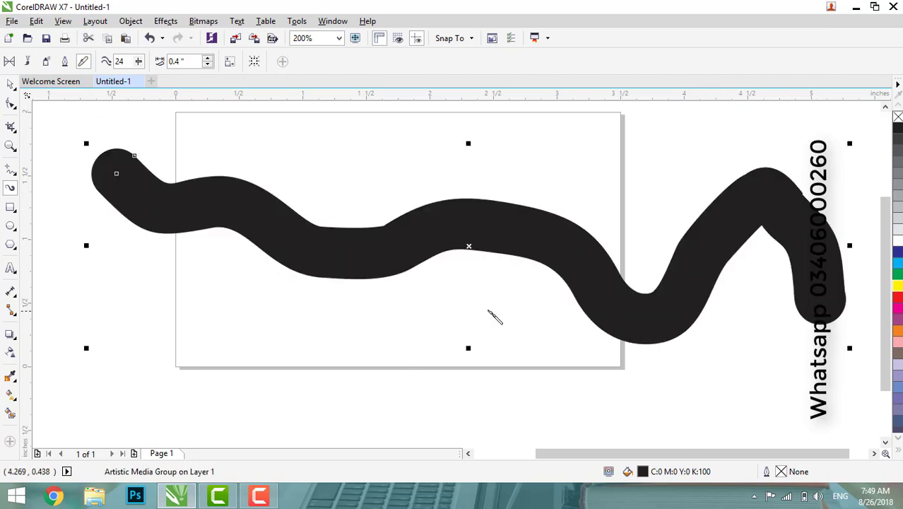
left_click(140, 65)
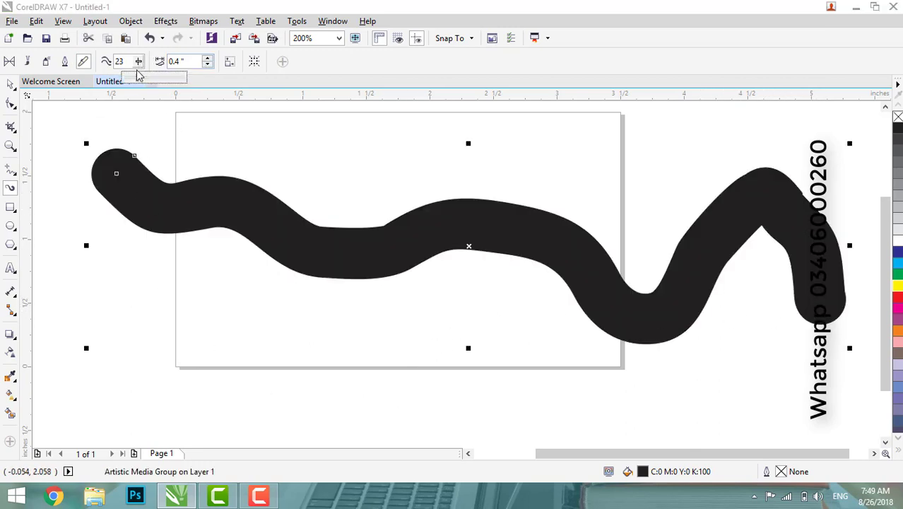
left_click_drag(173, 85, 148, 79)
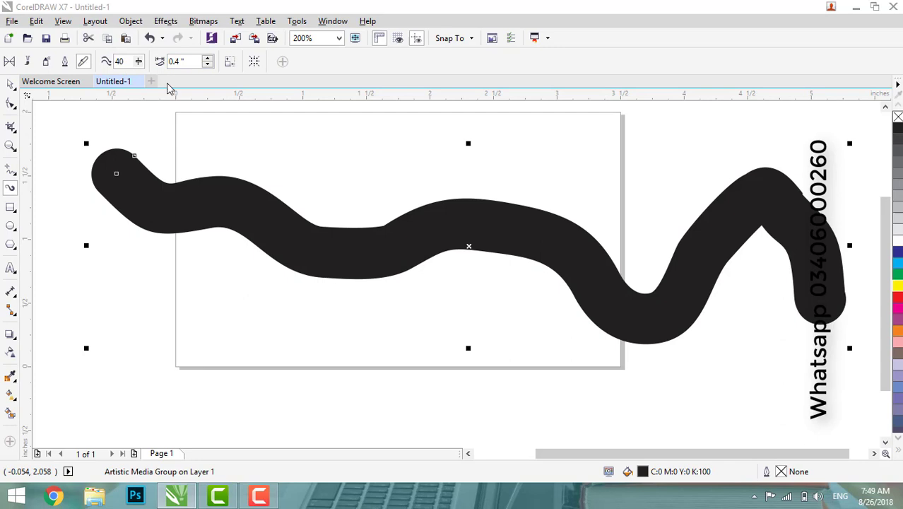
Try thinner and thicker widths on the pressure stroke, ending with a stroke width of 0.29 inches.
left_click(208, 64)
left_click(208, 64)
left_click(208, 64)
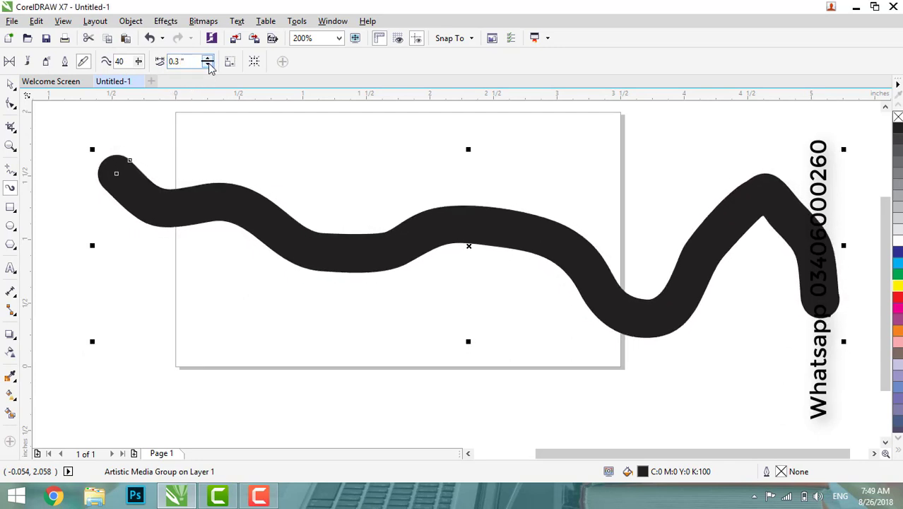
left_click(208, 64)
left_click(208, 58)
left_click(207, 58)
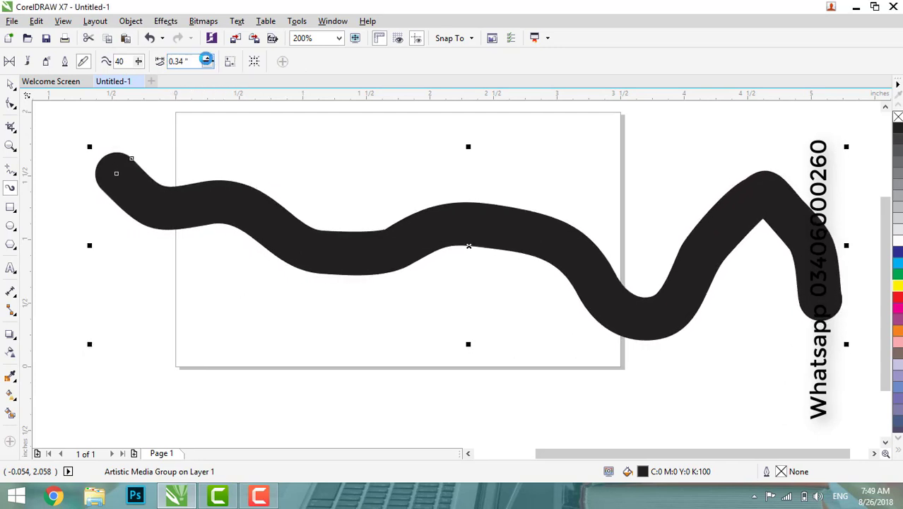
left_click(207, 58)
left_click(208, 65)
left_click(208, 64)
left_click(208, 65)
left_click(208, 64)
left_click(208, 64)
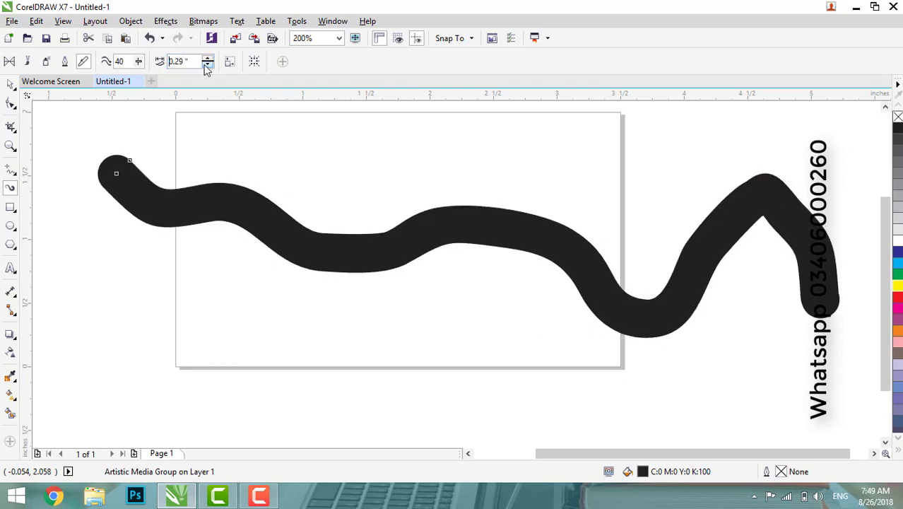
left_click(208, 65)
left_click(208, 58)
left_click(208, 65)
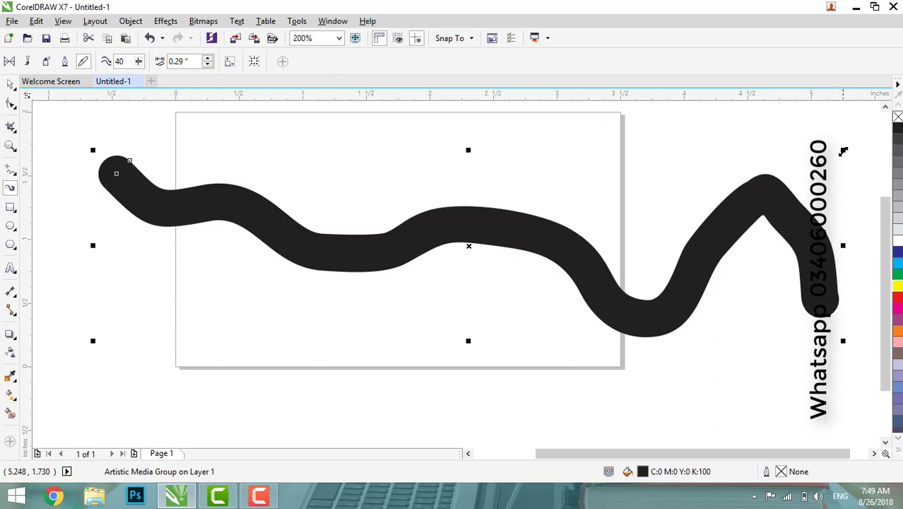
Scale the pressure stroke down twice from its upper-right corner, hiding and restoring its bounding box in between.
mouse_move(843, 151)
left_mouse_down()
mouse_move(813, 184)
mouse_move(677, 238)
mouse_move(632, 198)
left_mouse_up()
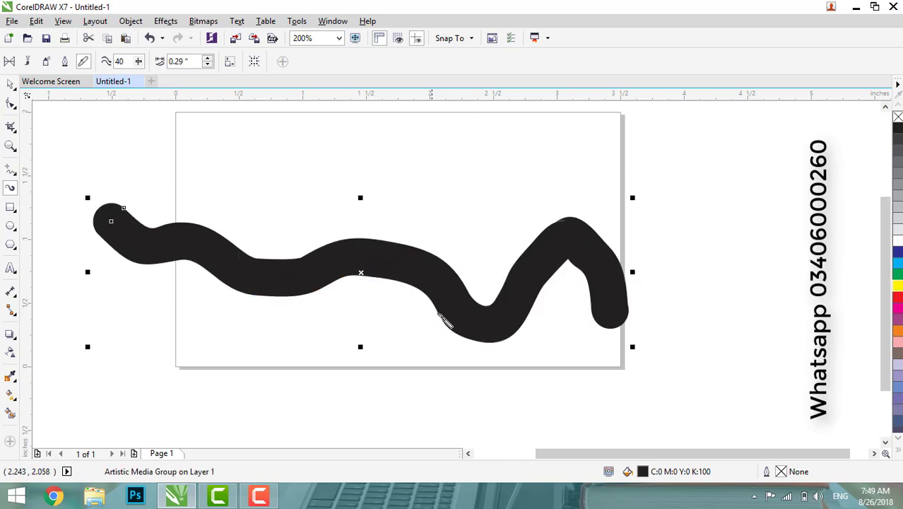
left_click(255, 62)
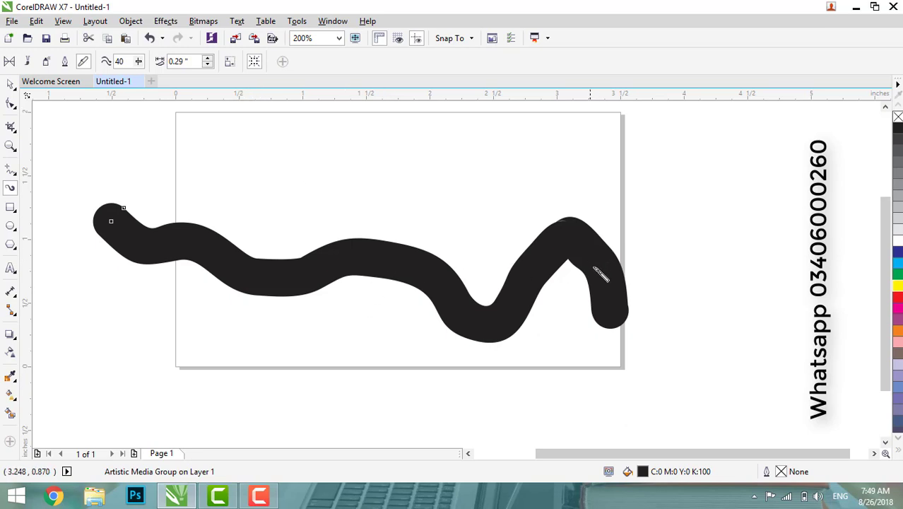
left_click(256, 65)
mouse_move(632, 199)
left_mouse_down()
mouse_move(710, 145)
mouse_move(526, 226)
mouse_move(755, 193)
mouse_move(729, 286)
left_mouse_up()
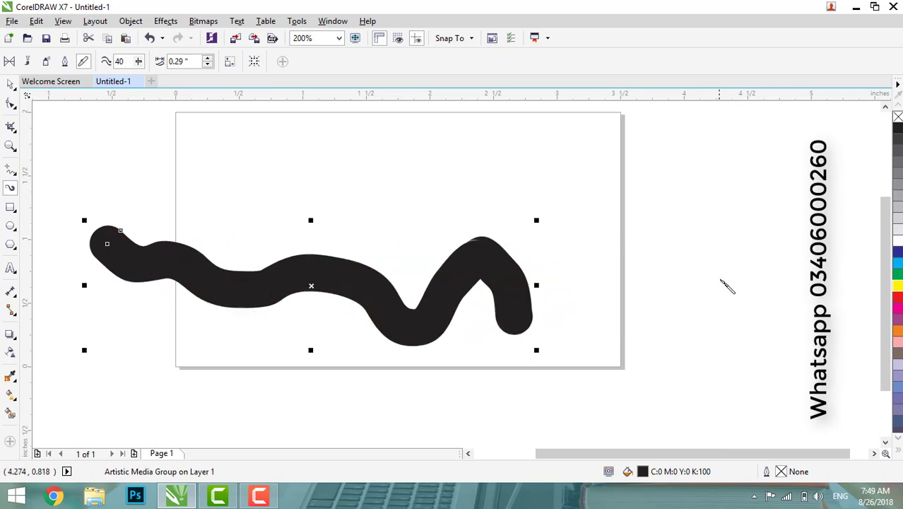